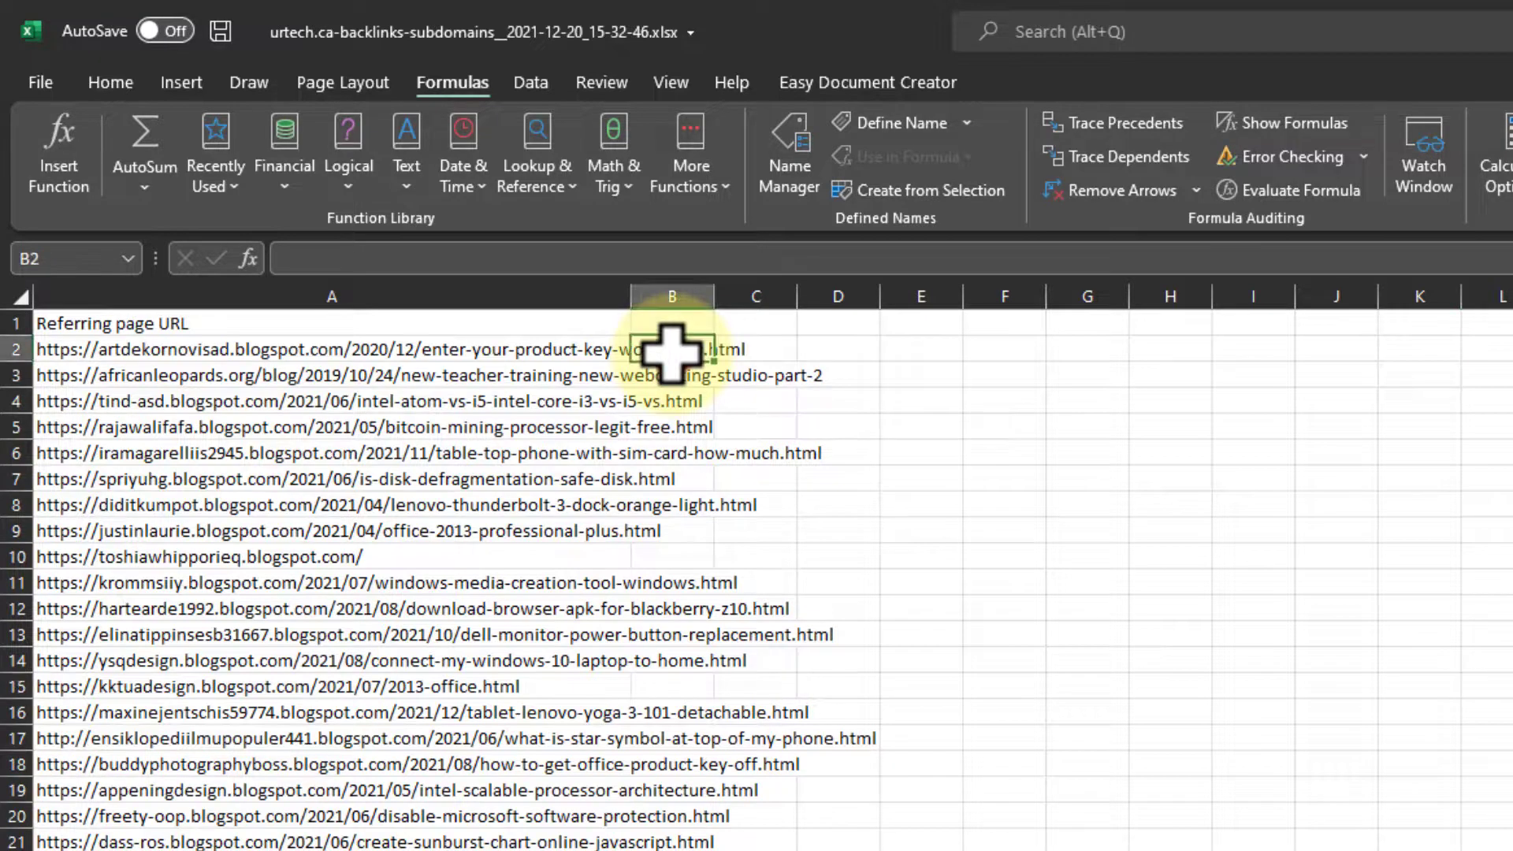
- Widen column A to show the full URLs and insert a FIND function in B2 searching A2 for "blogspot" from character 1
left_click_drag(631, 293, 912, 296)
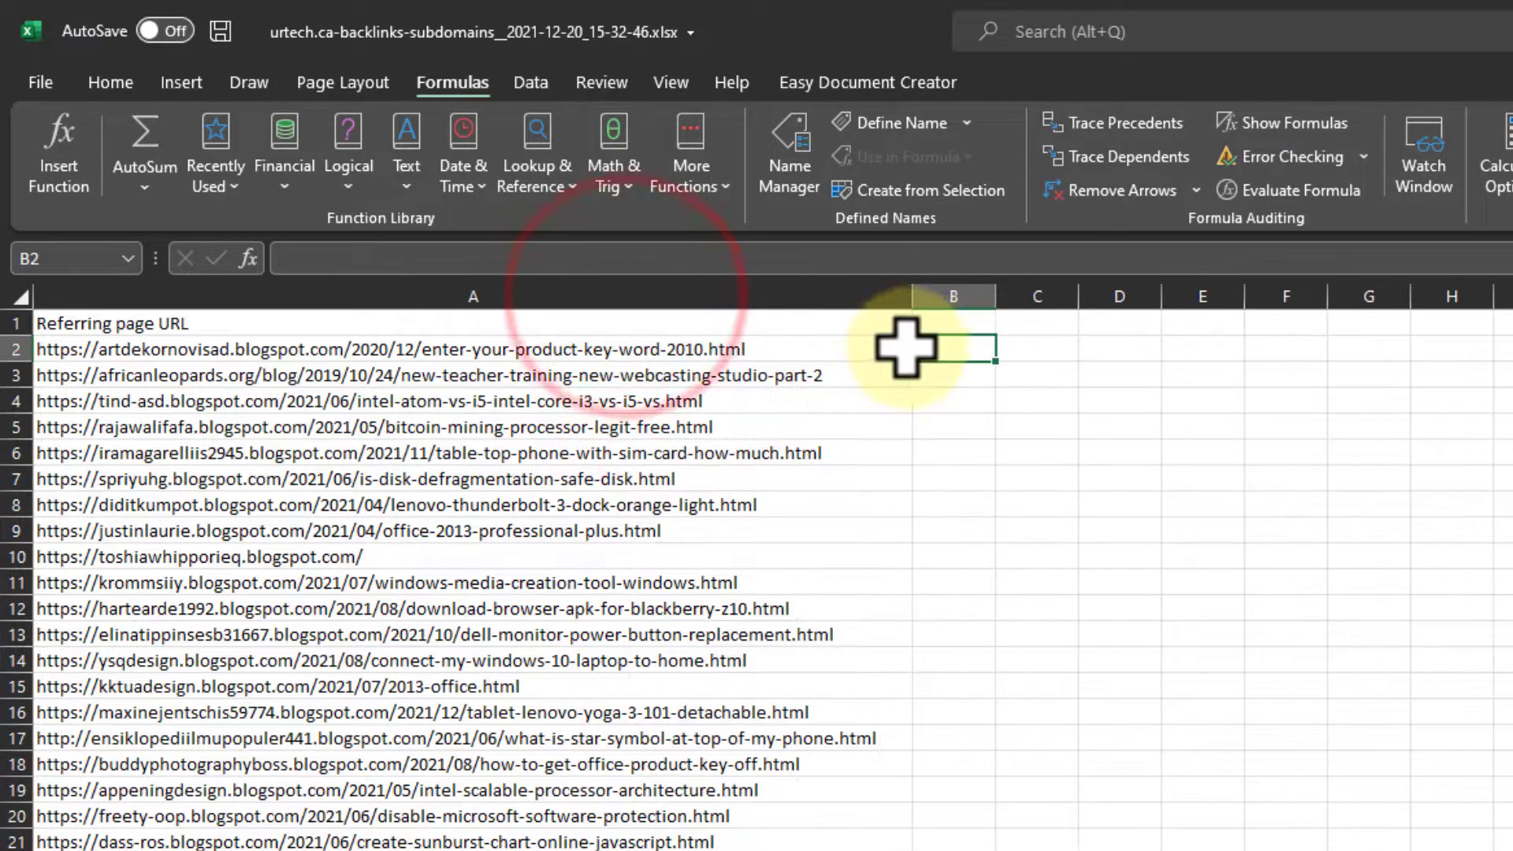
left_click(930, 346)
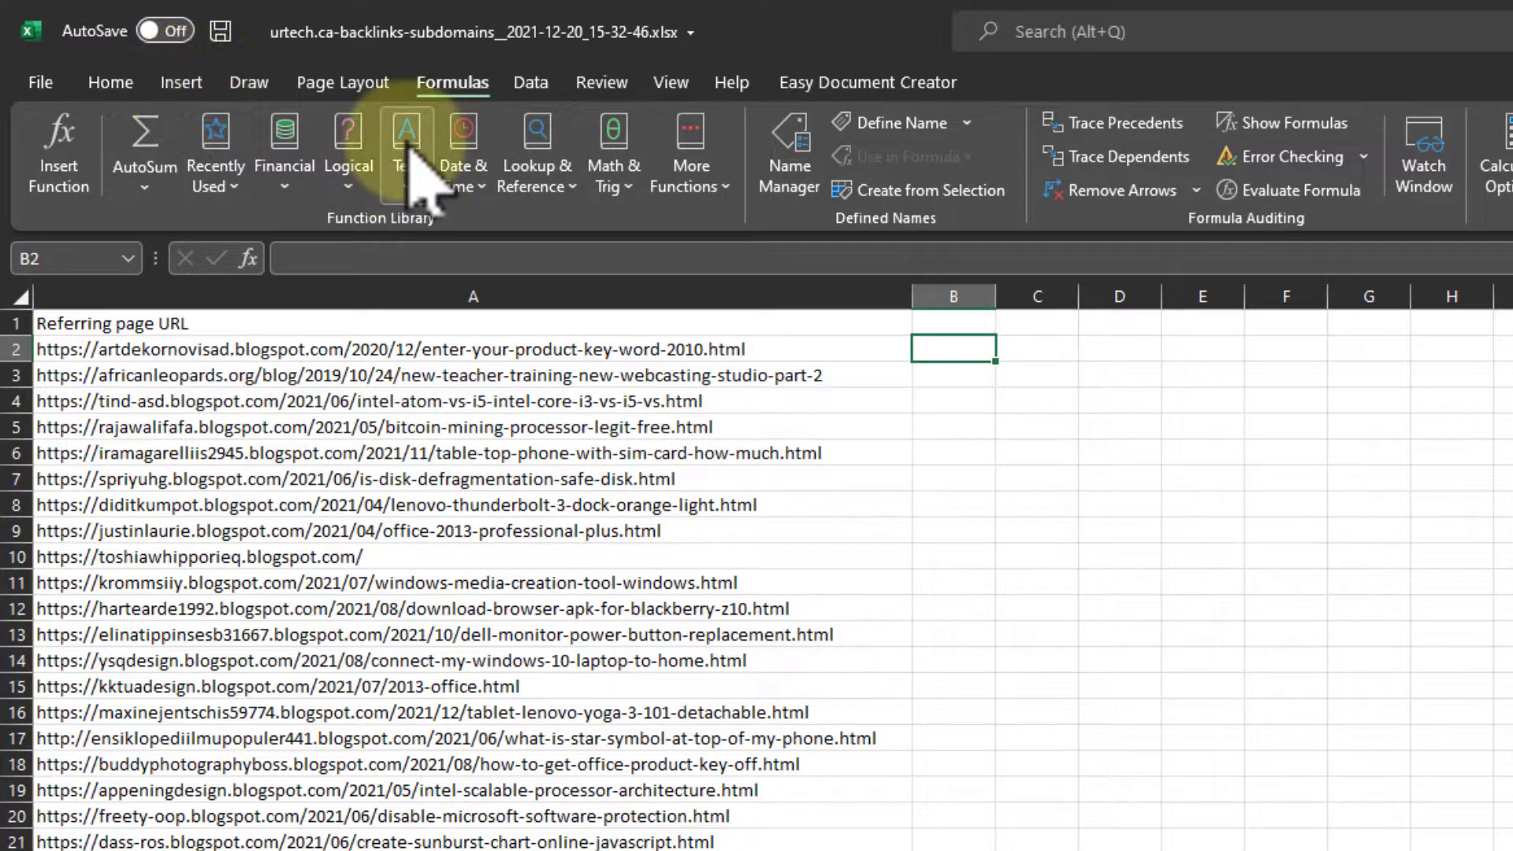
left_click(108, 84)
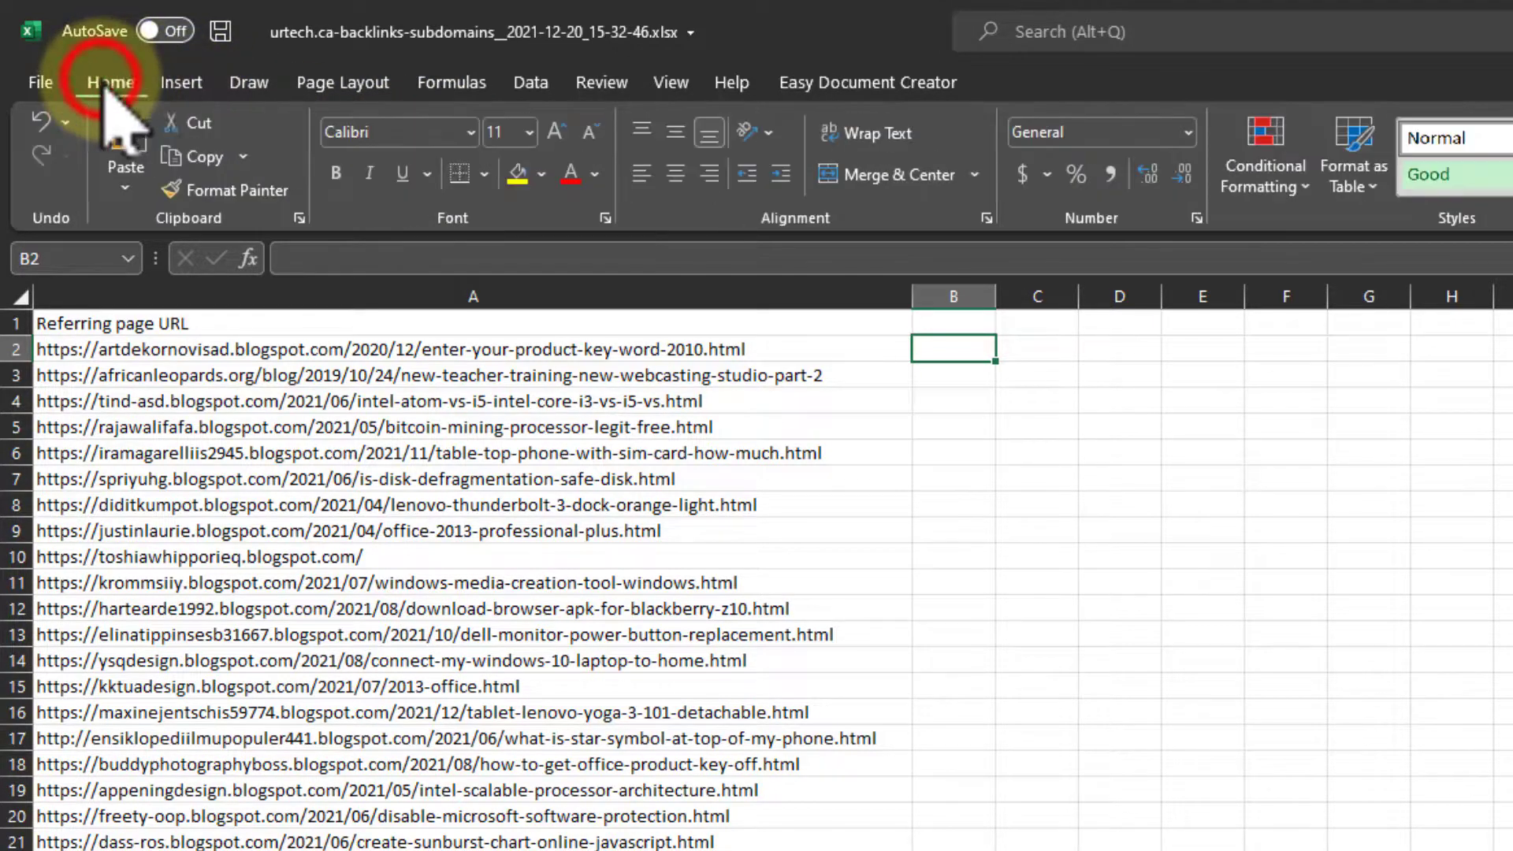
left_click(434, 77)
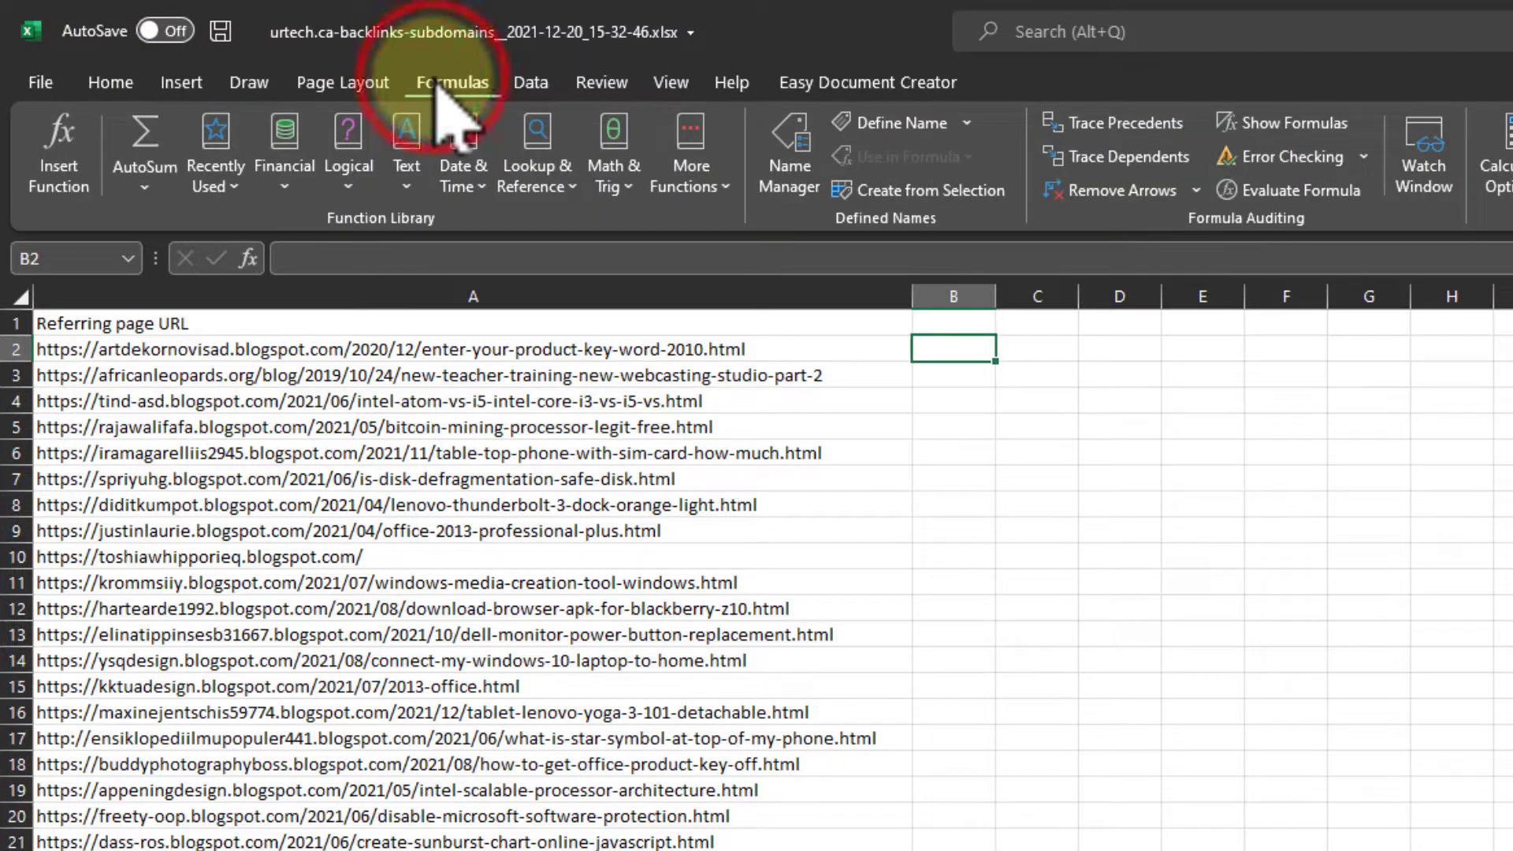
left_click(407, 180)
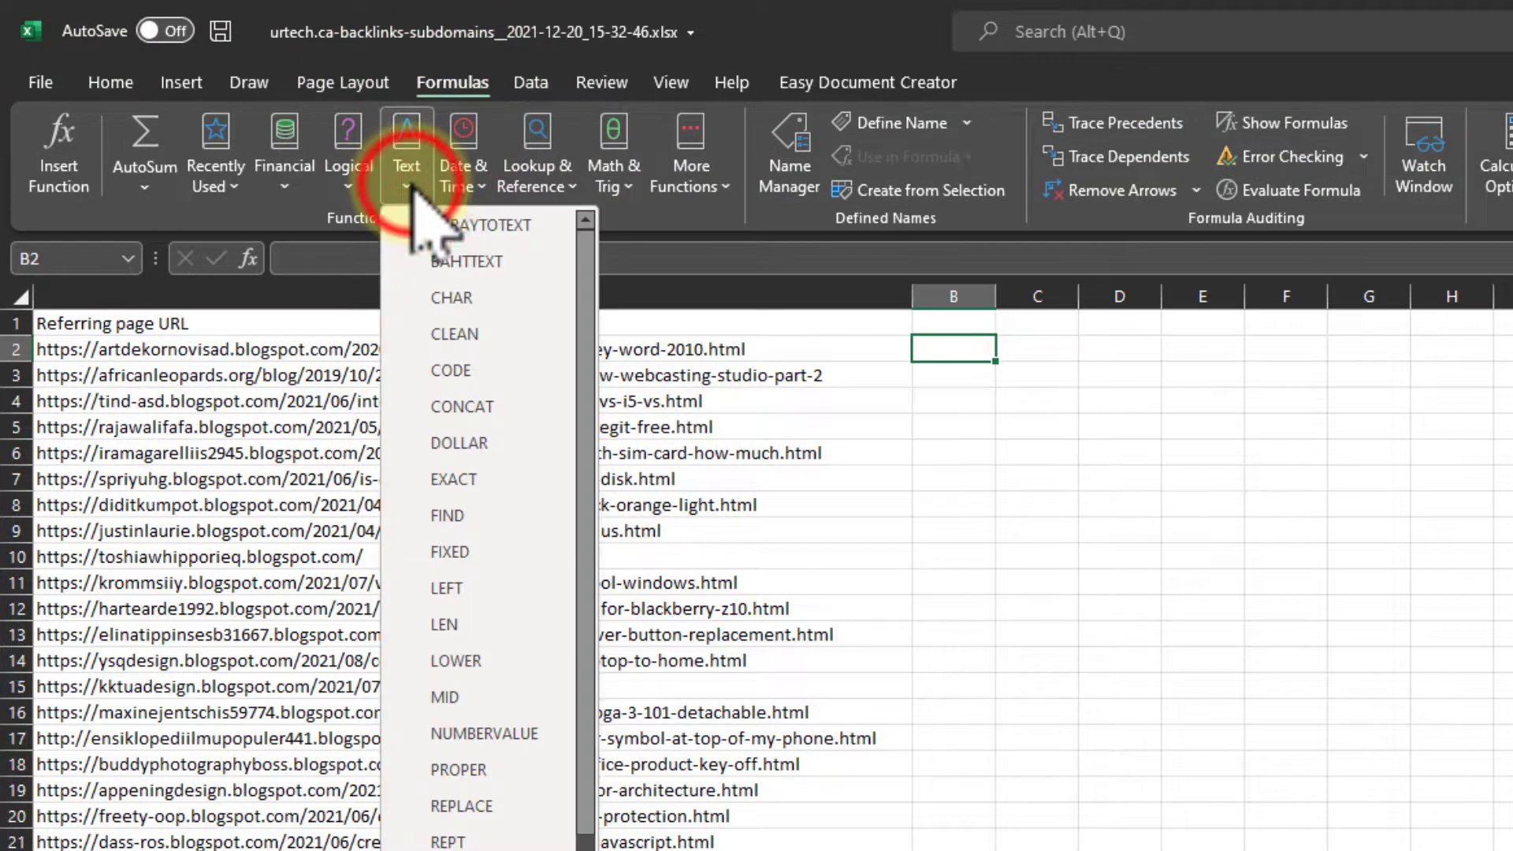
left_click(463, 517)
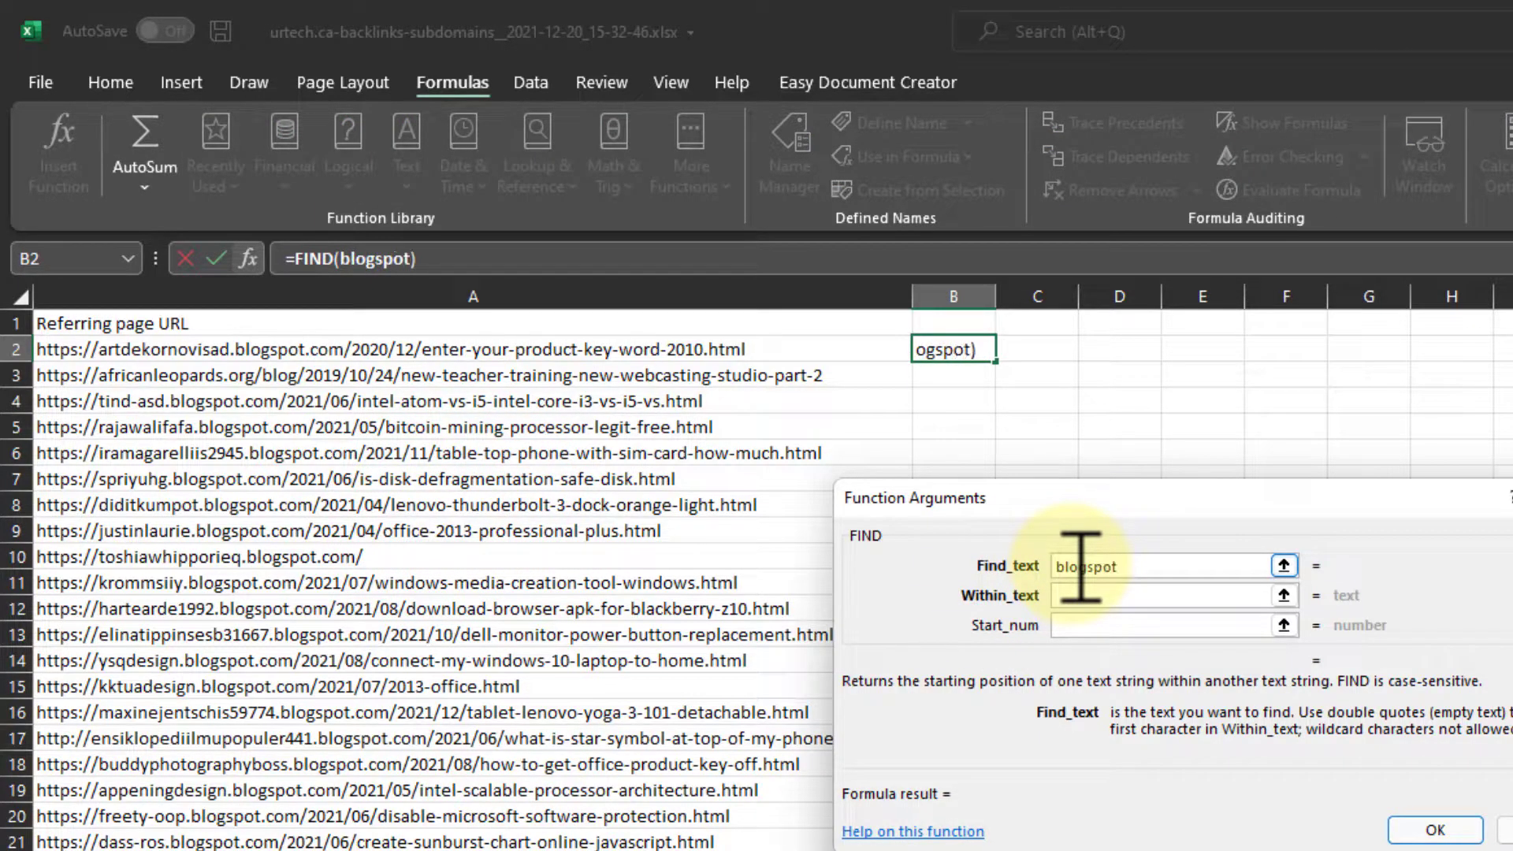
left_click(1074, 600)
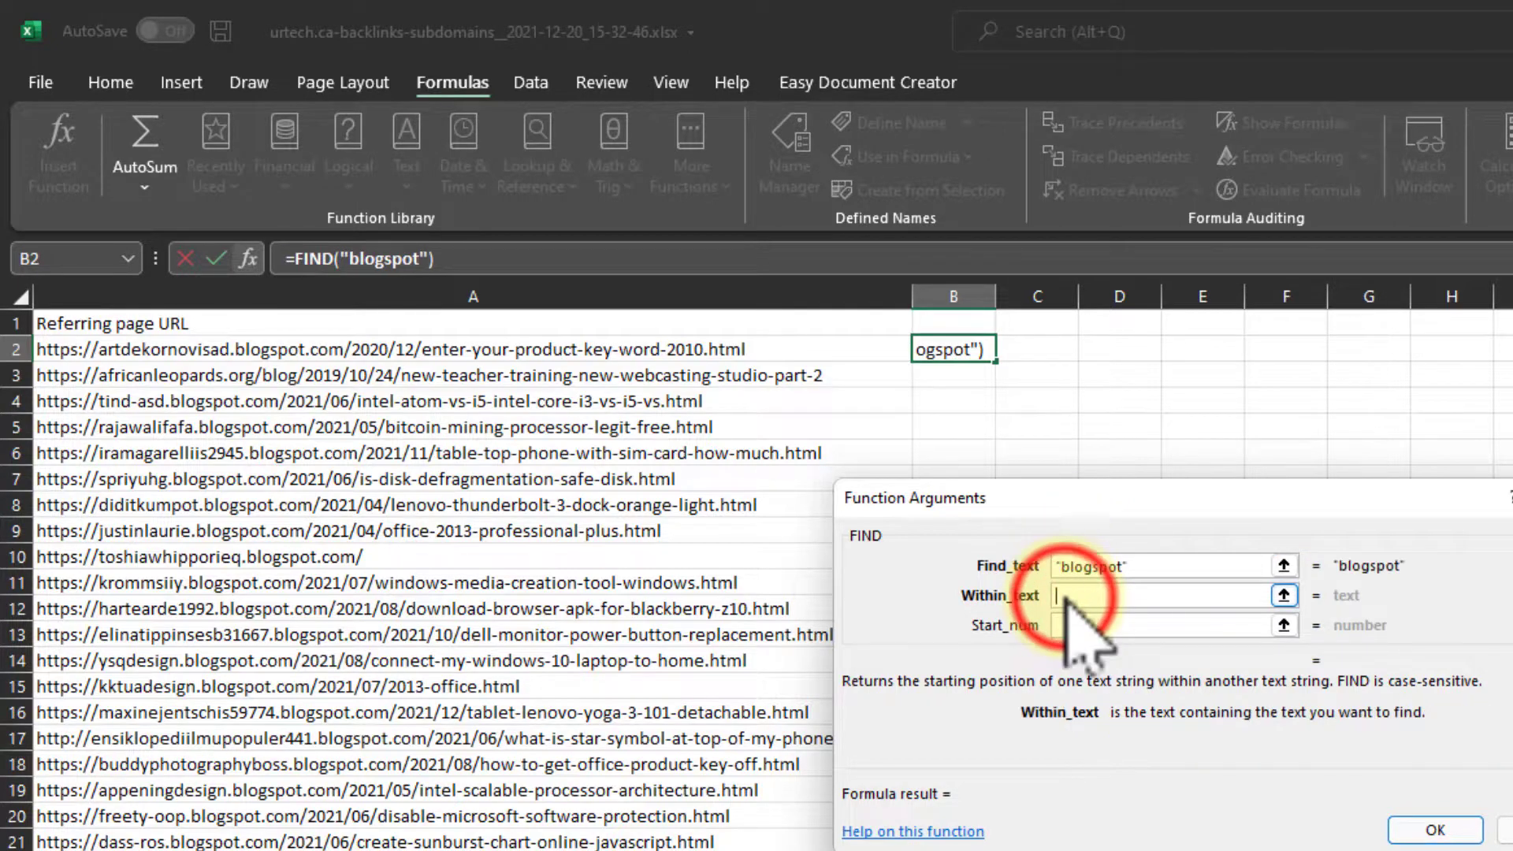
left_click(350, 344)
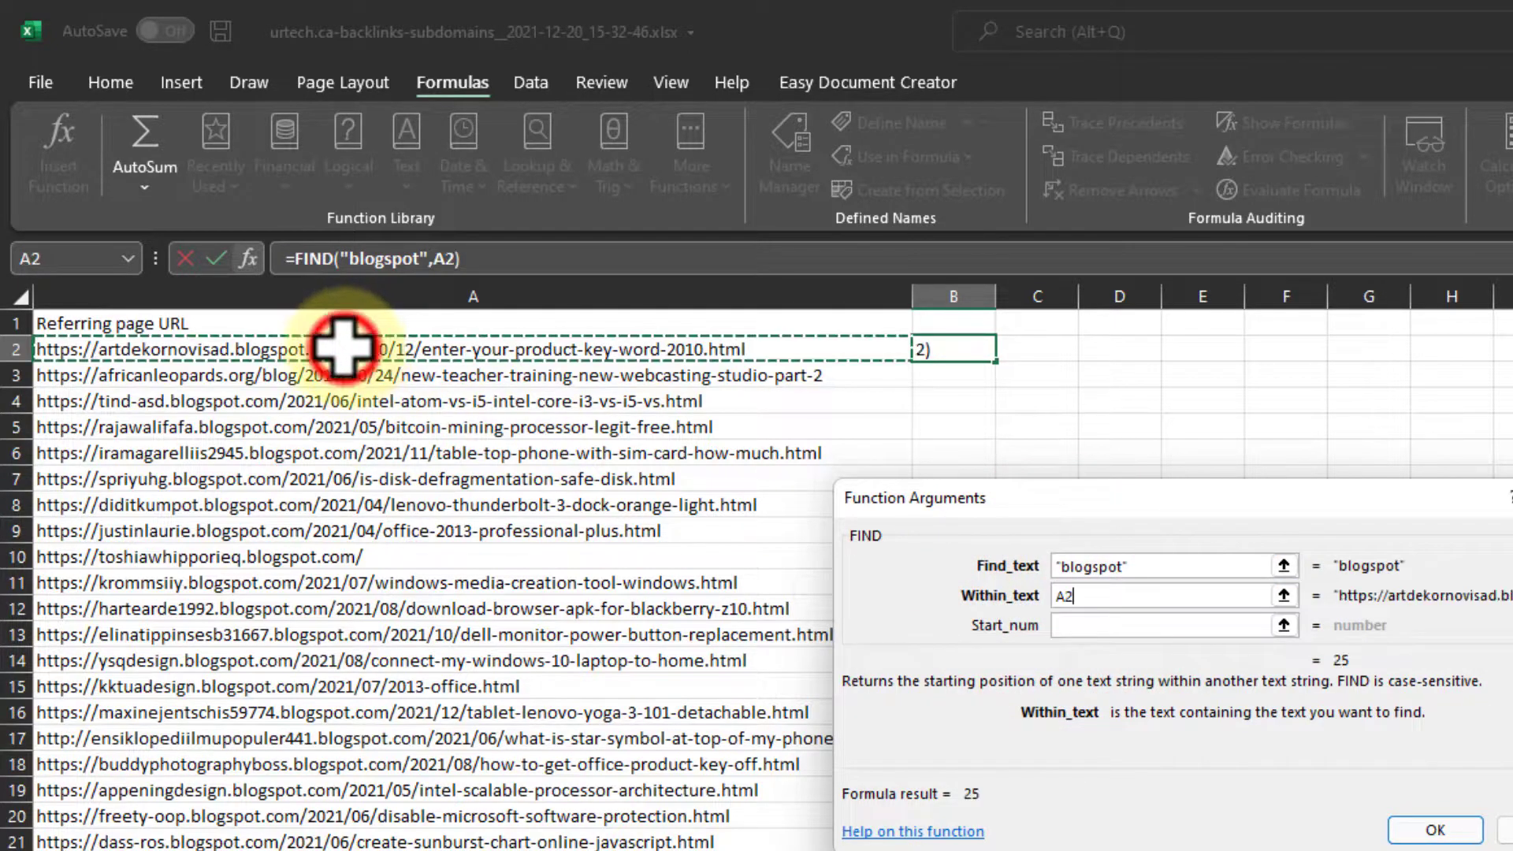
left_click(1130, 626)
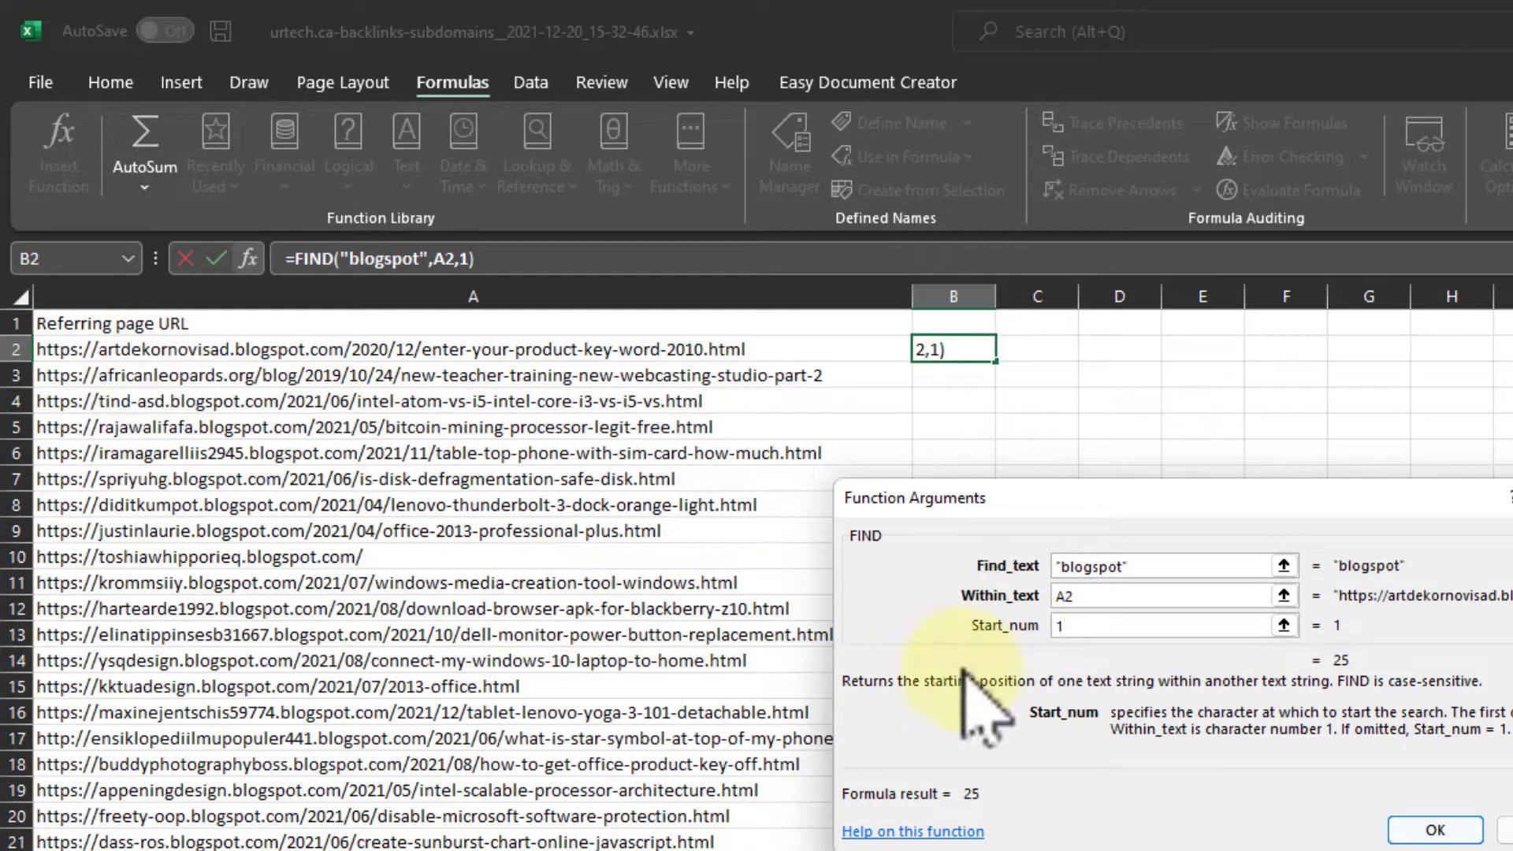
double_click(1086, 625)
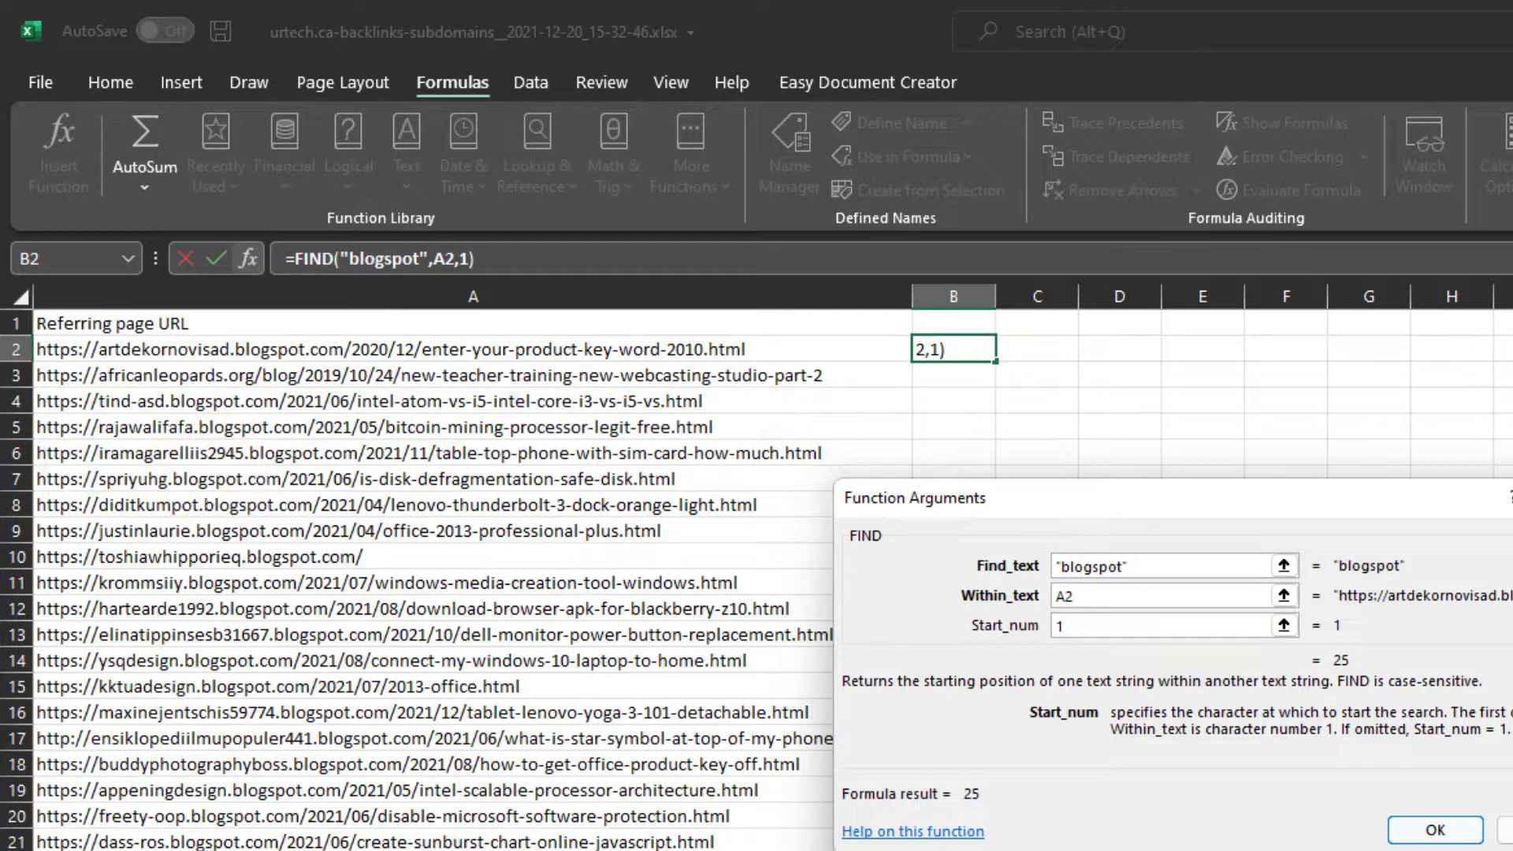
left_click(1424, 829)
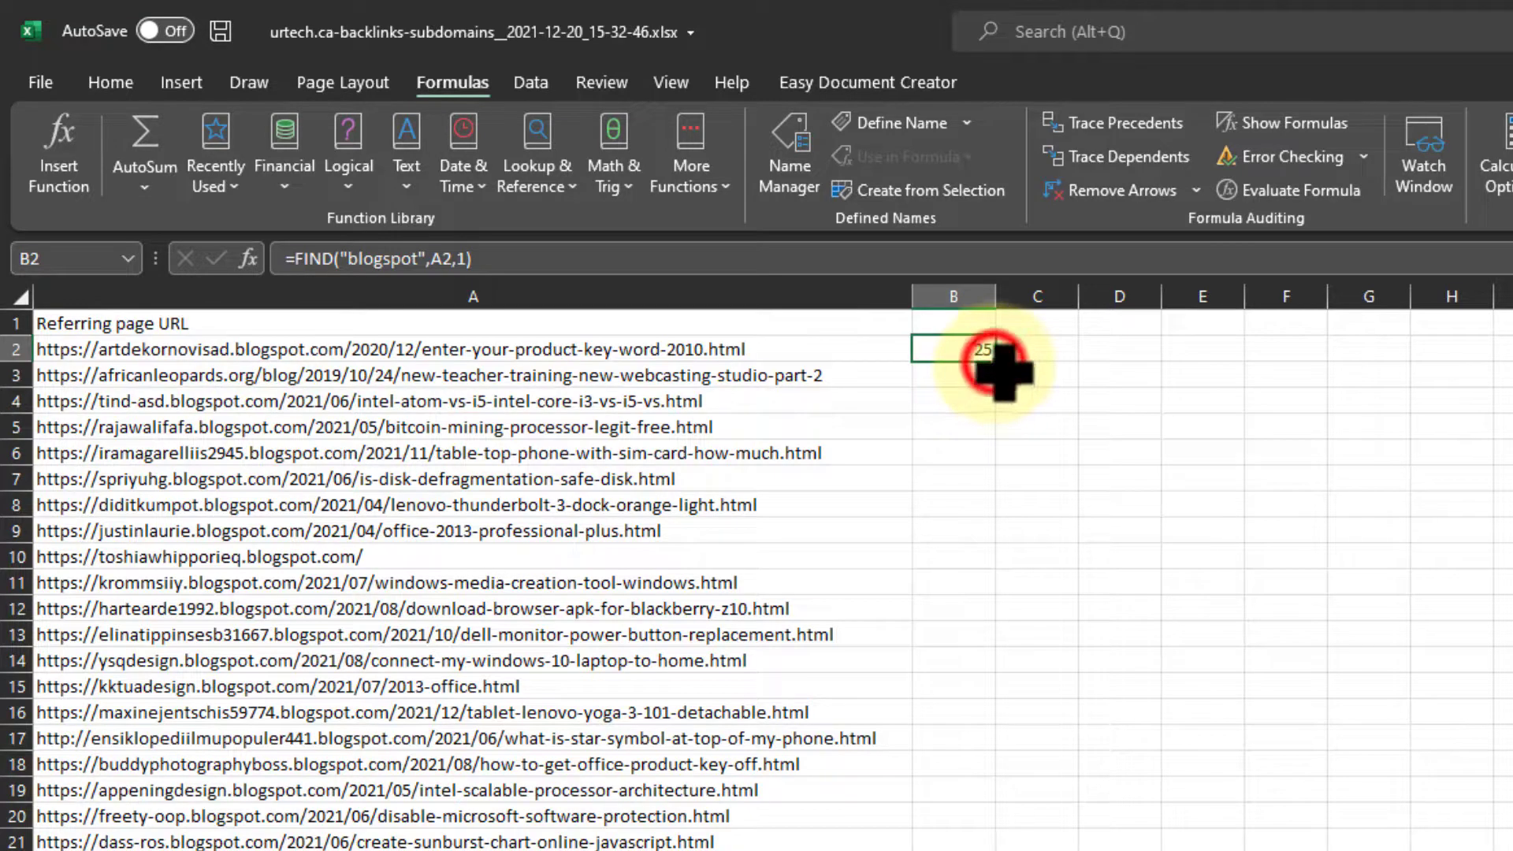
- Fill the FIND formula from B2 down column B for all the listed URLs
left_click_drag(1002, 371, 1009, 788)
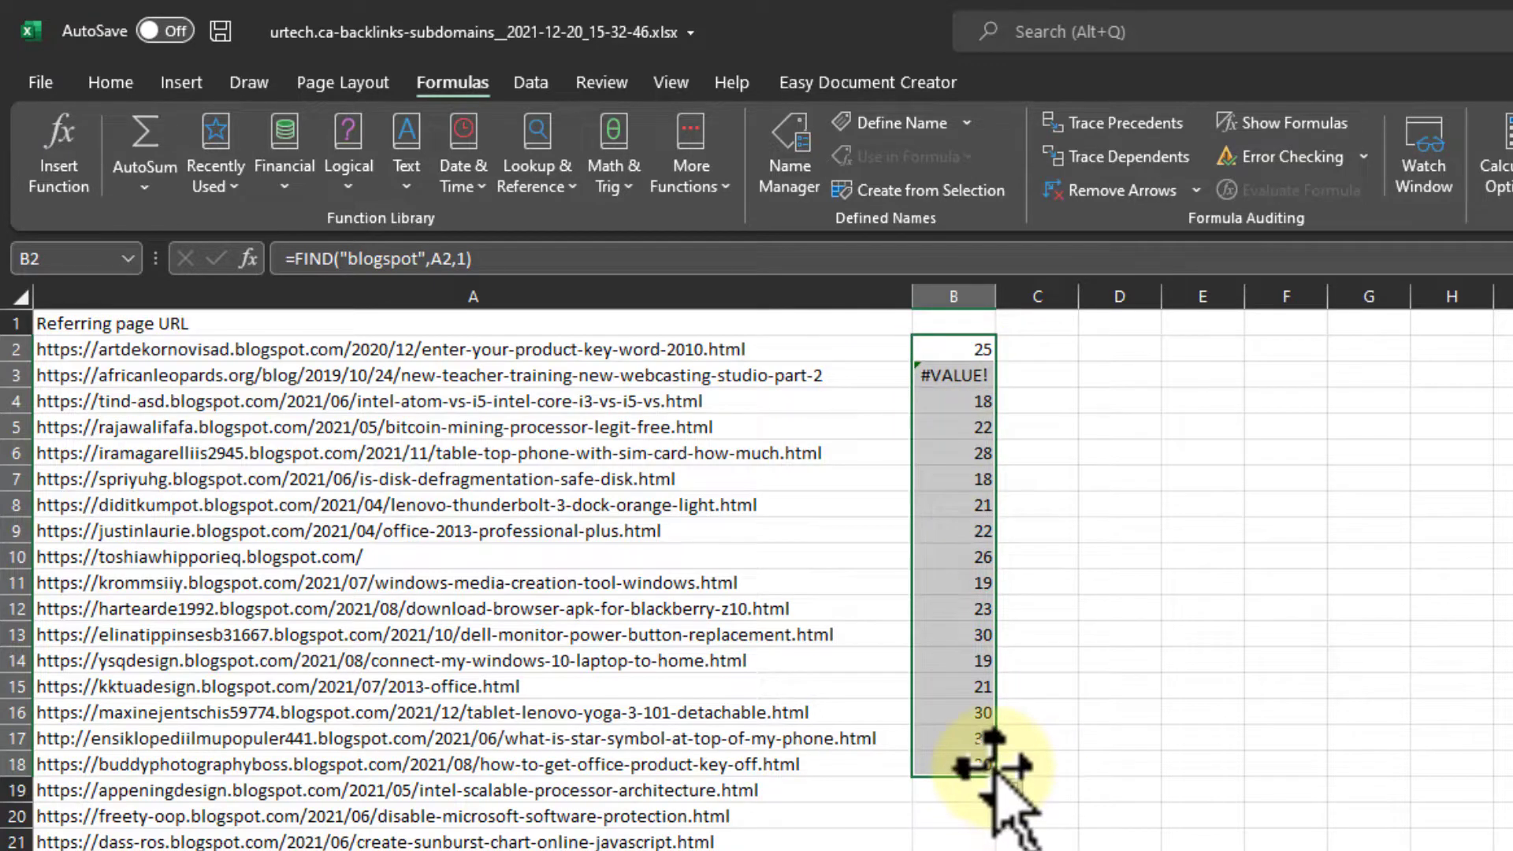
left_click_drag(1003, 784, 993, 703)
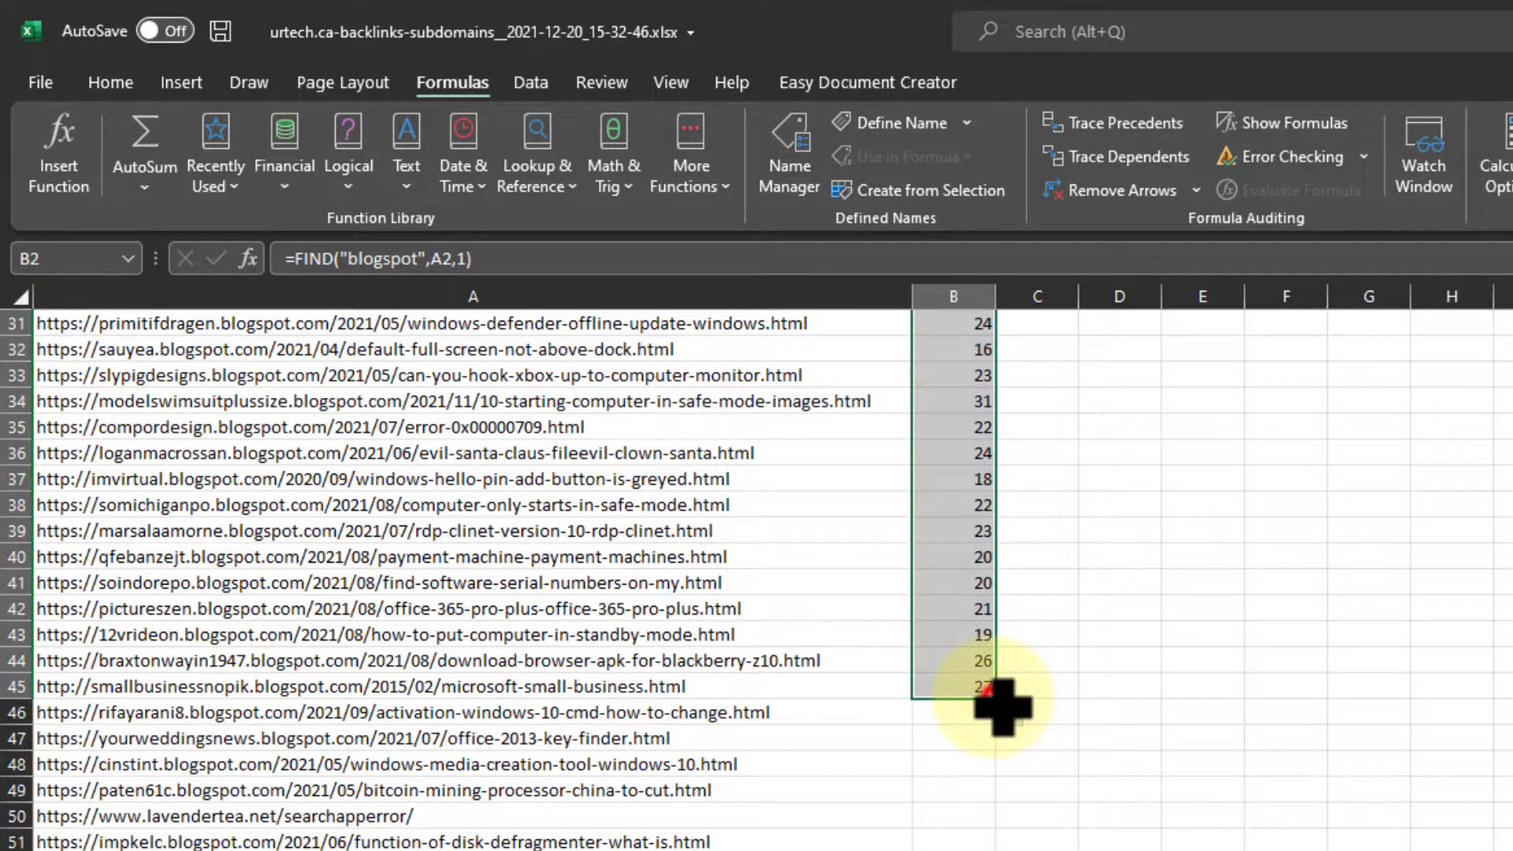
double_click(999, 704)
scroll(1301, 749, "down", 16)
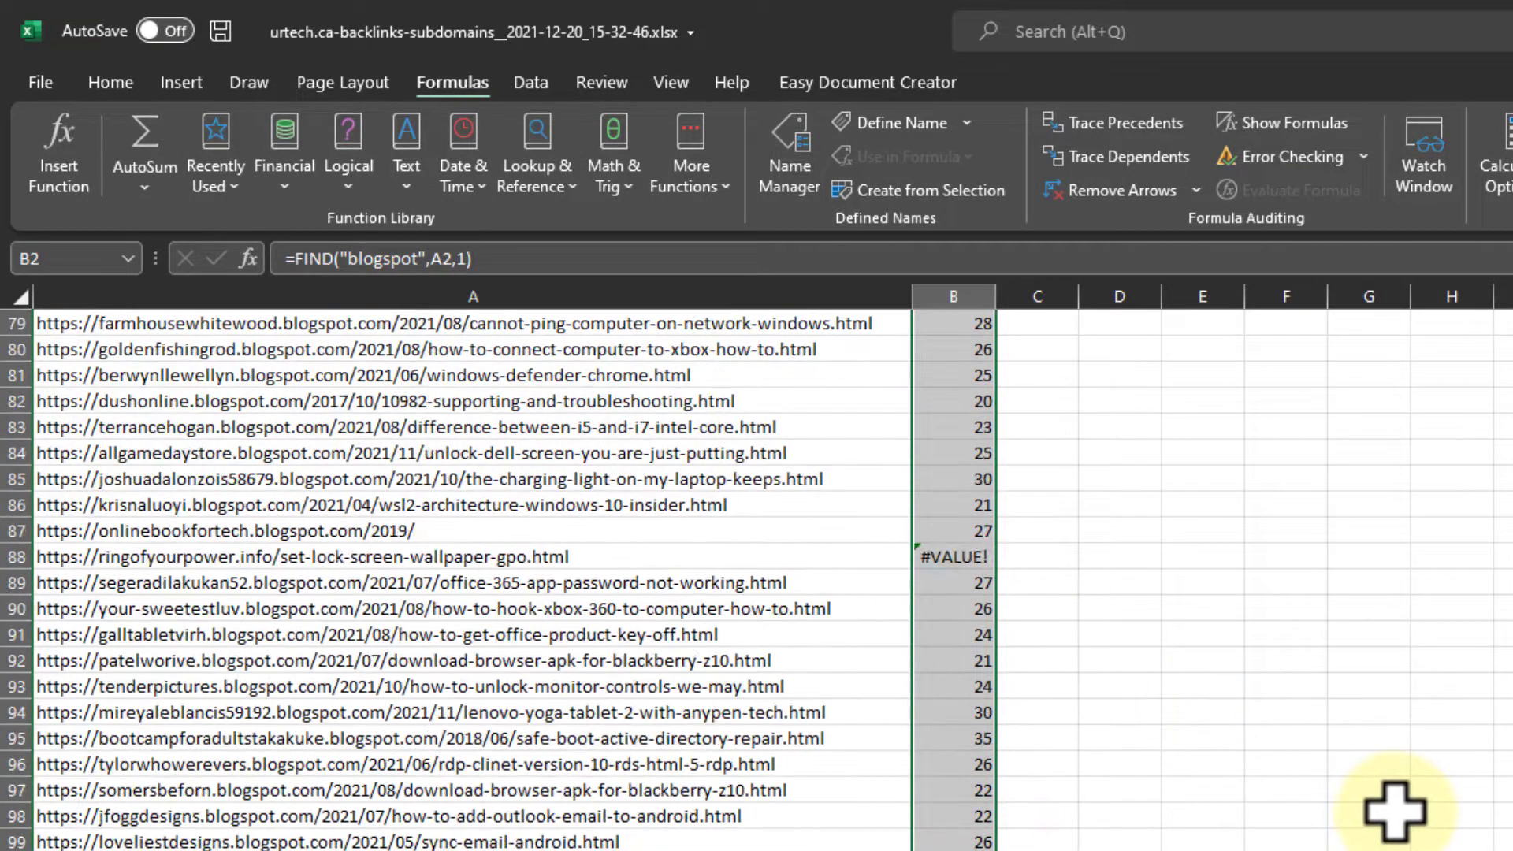
scroll(1395, 812, "down", 5)
scroll(1403, 802, "up", 20)
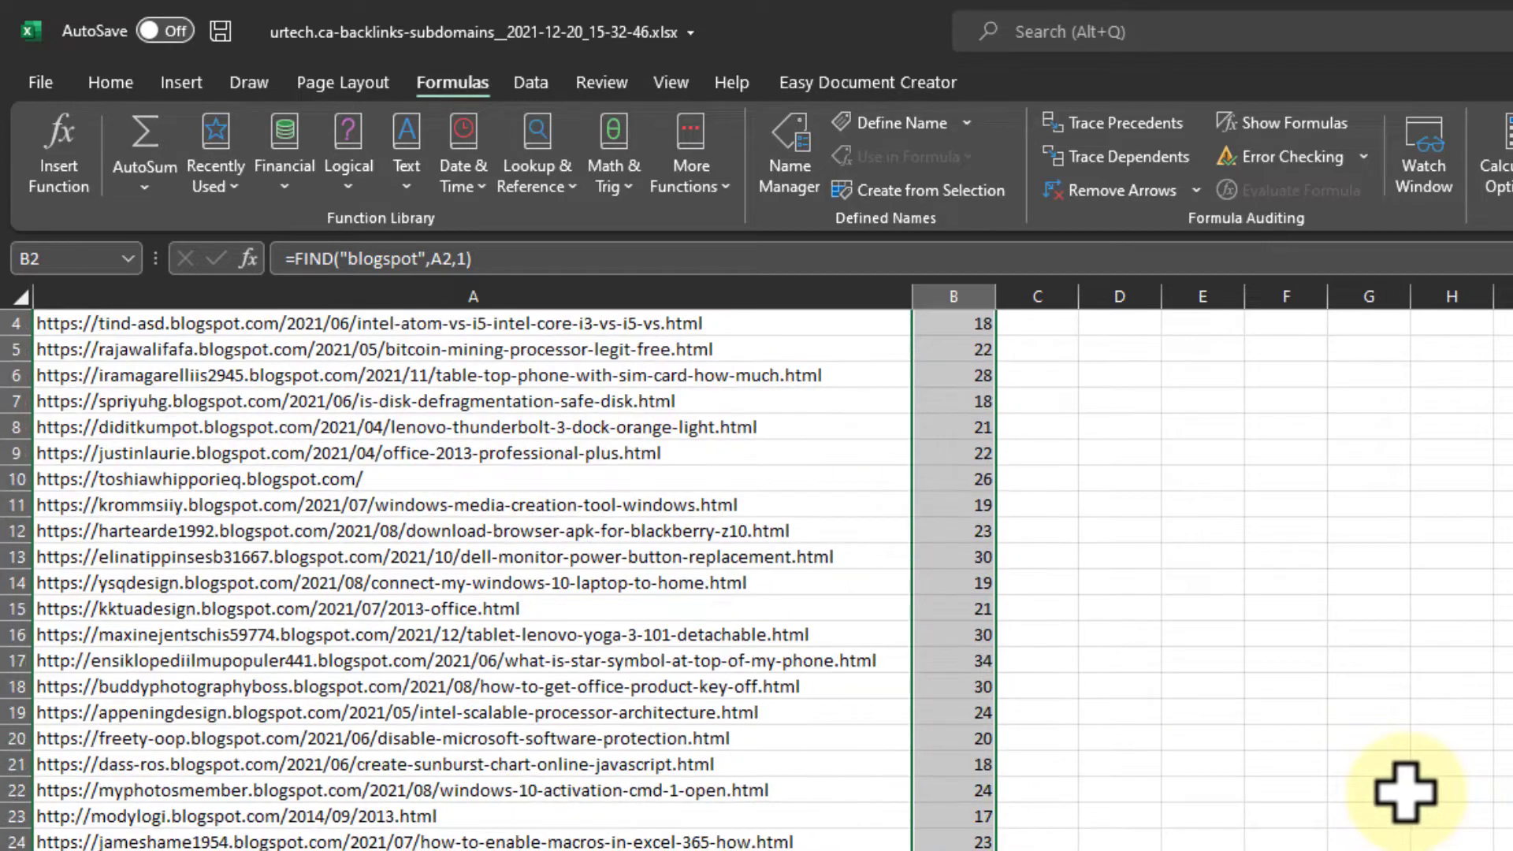
scroll(1407, 792, "up", 1)
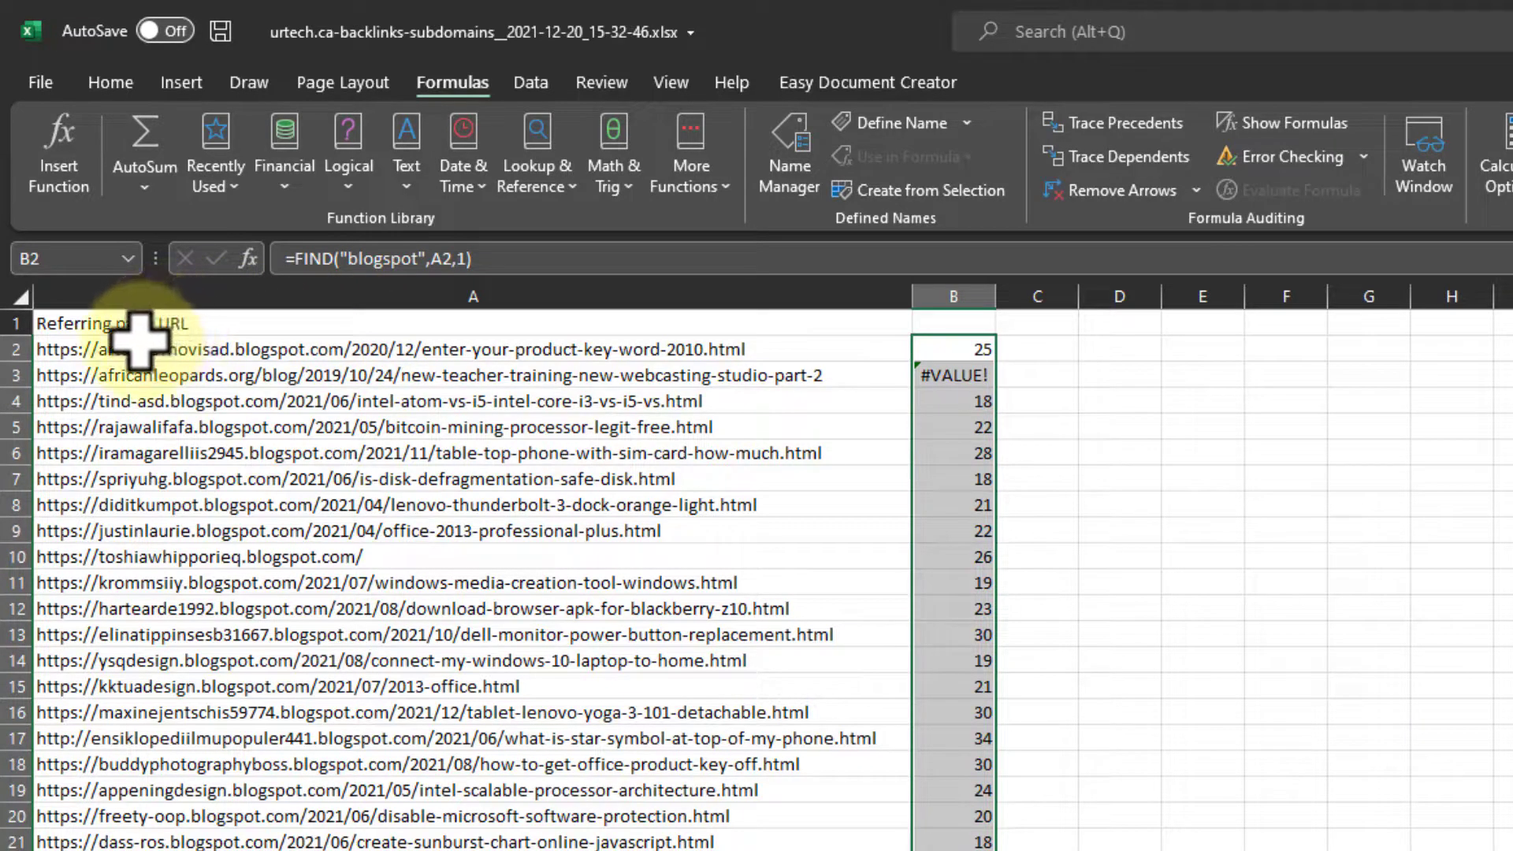
- Enter the heading BS in cell B1 above the FIND formulas
left_click(956, 321)
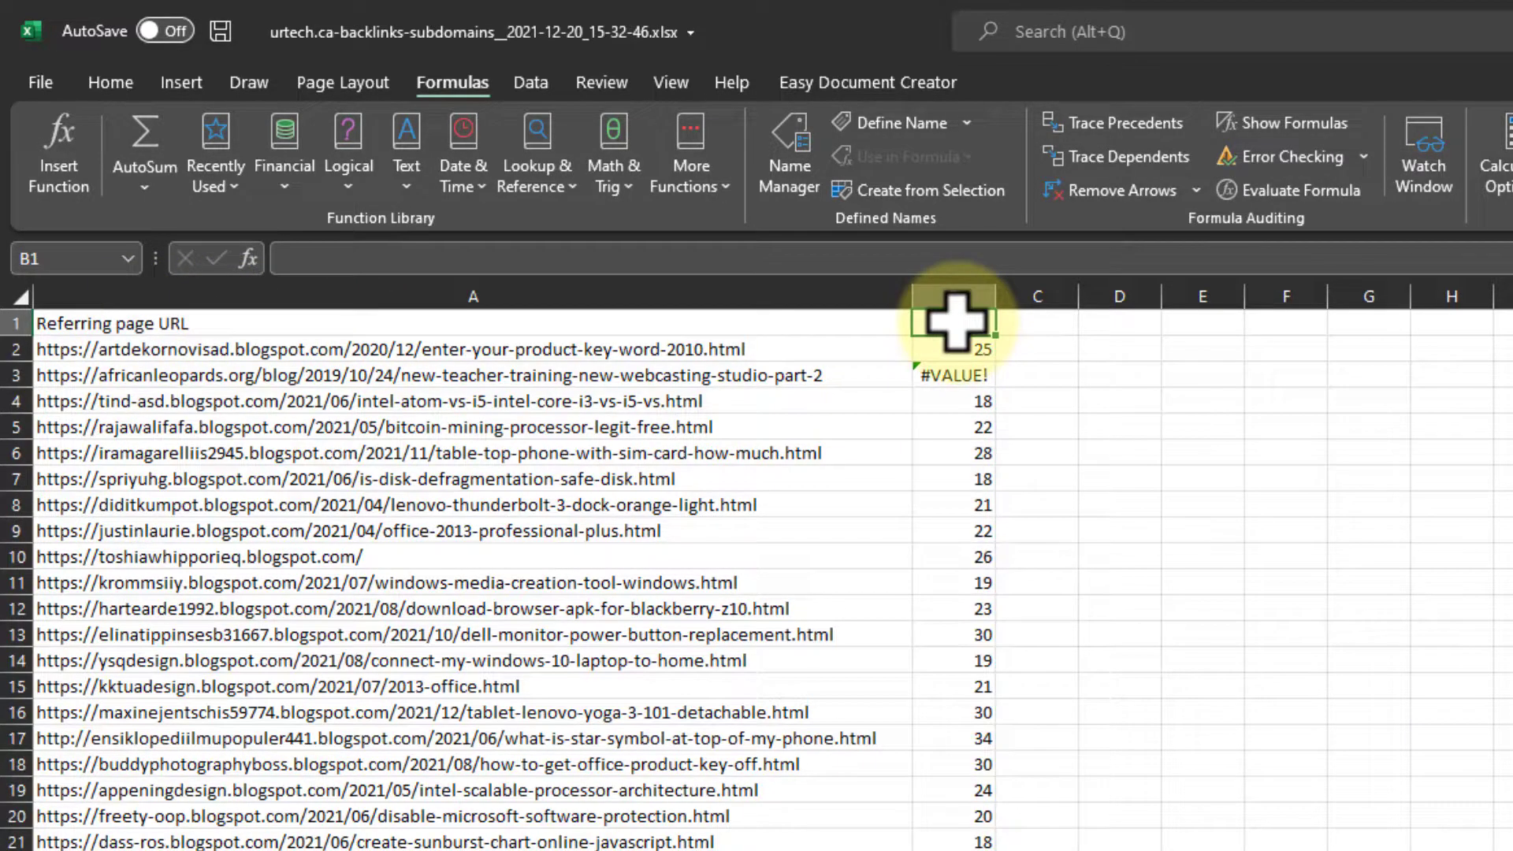
type("BS")
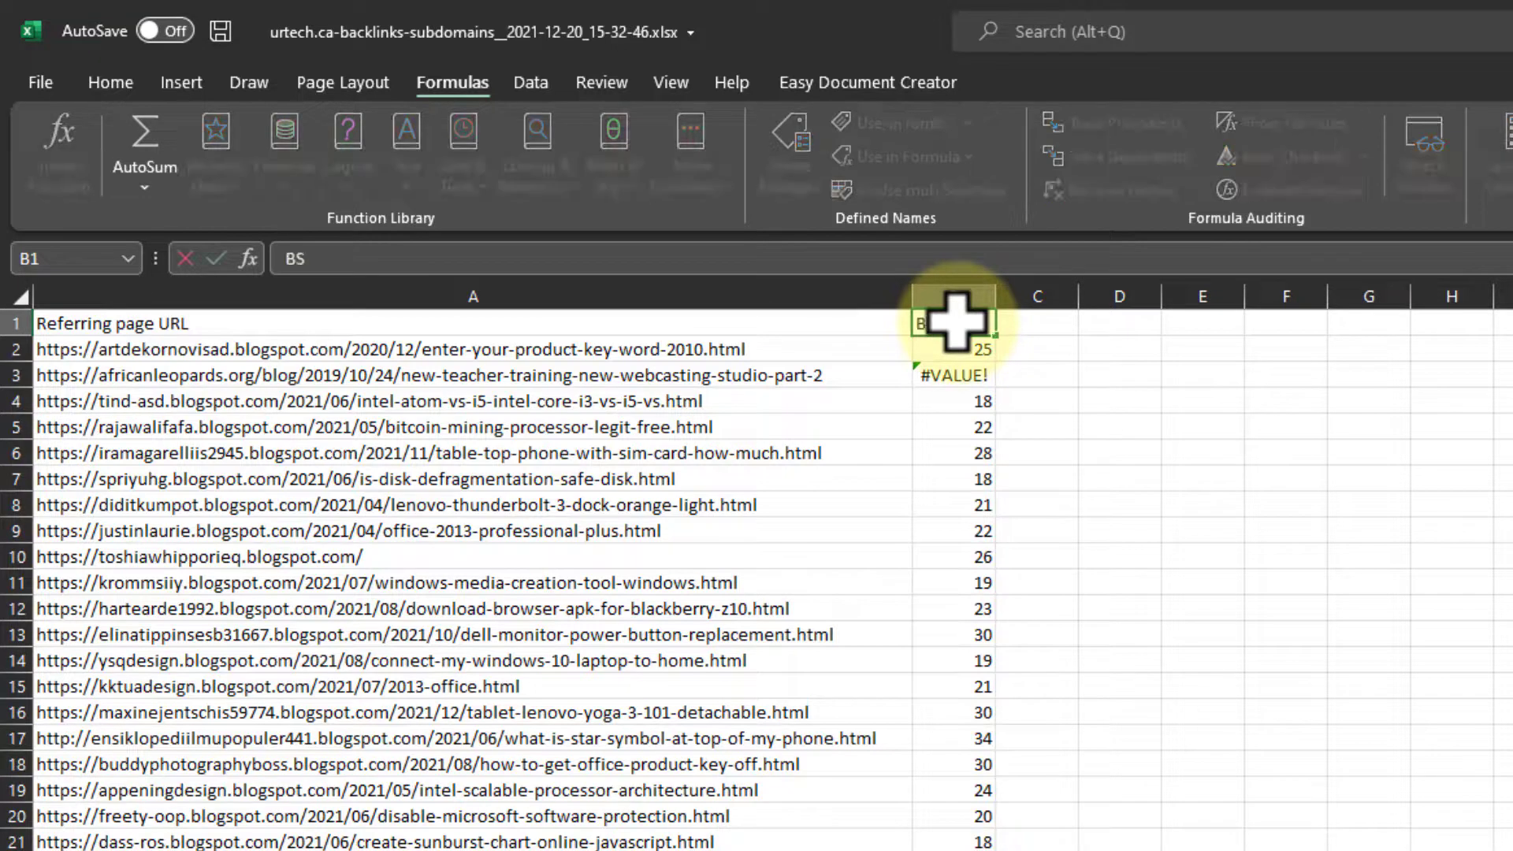
left_click(1123, 422)
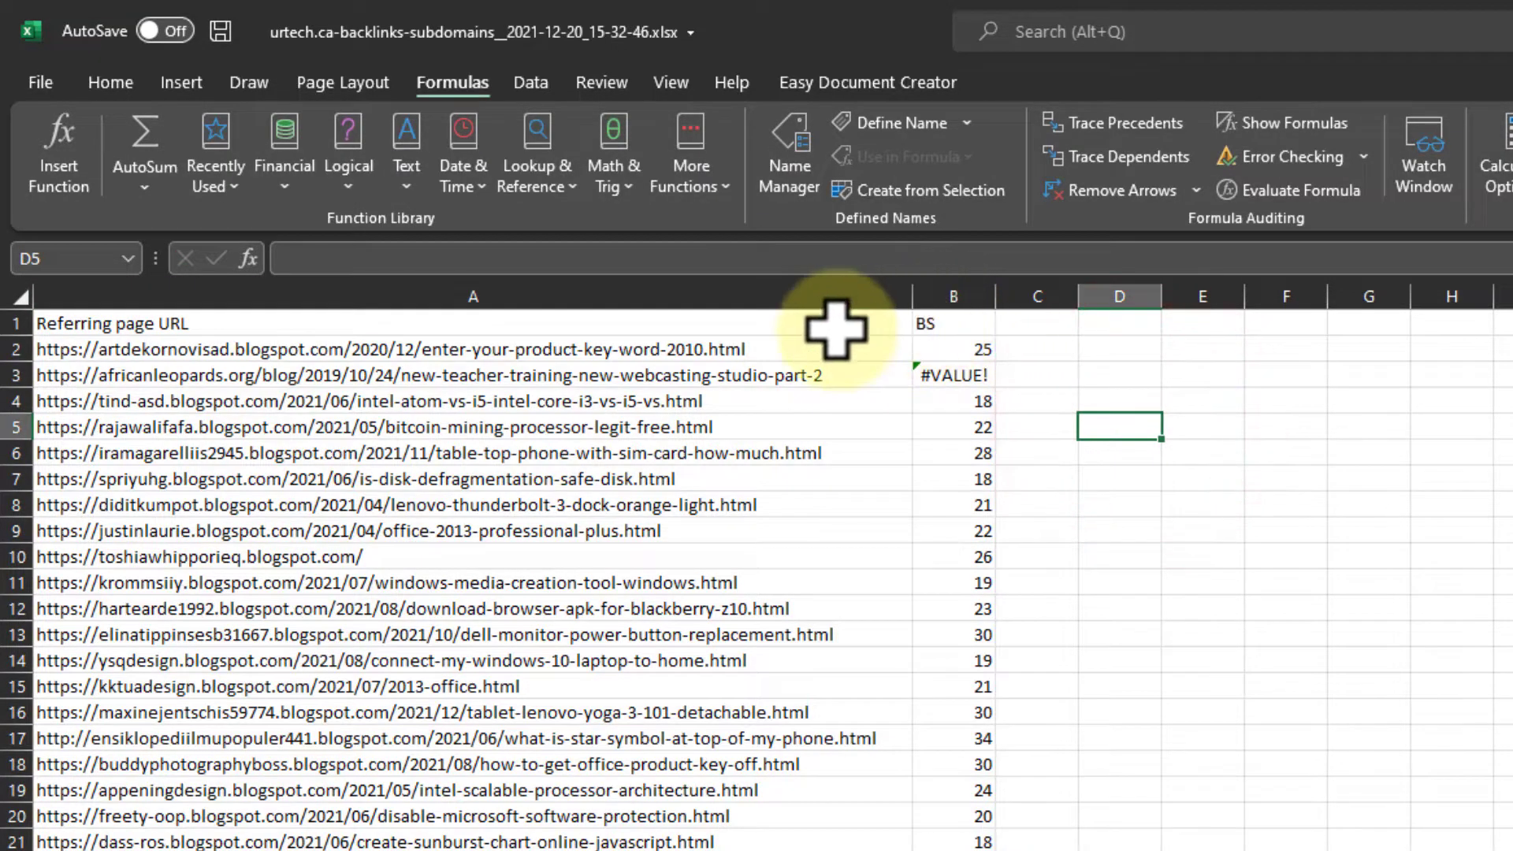
- Format the data in A1:B795 as a table with headers, using the Green, Table Style Medium 4 style
left_click(713, 324)
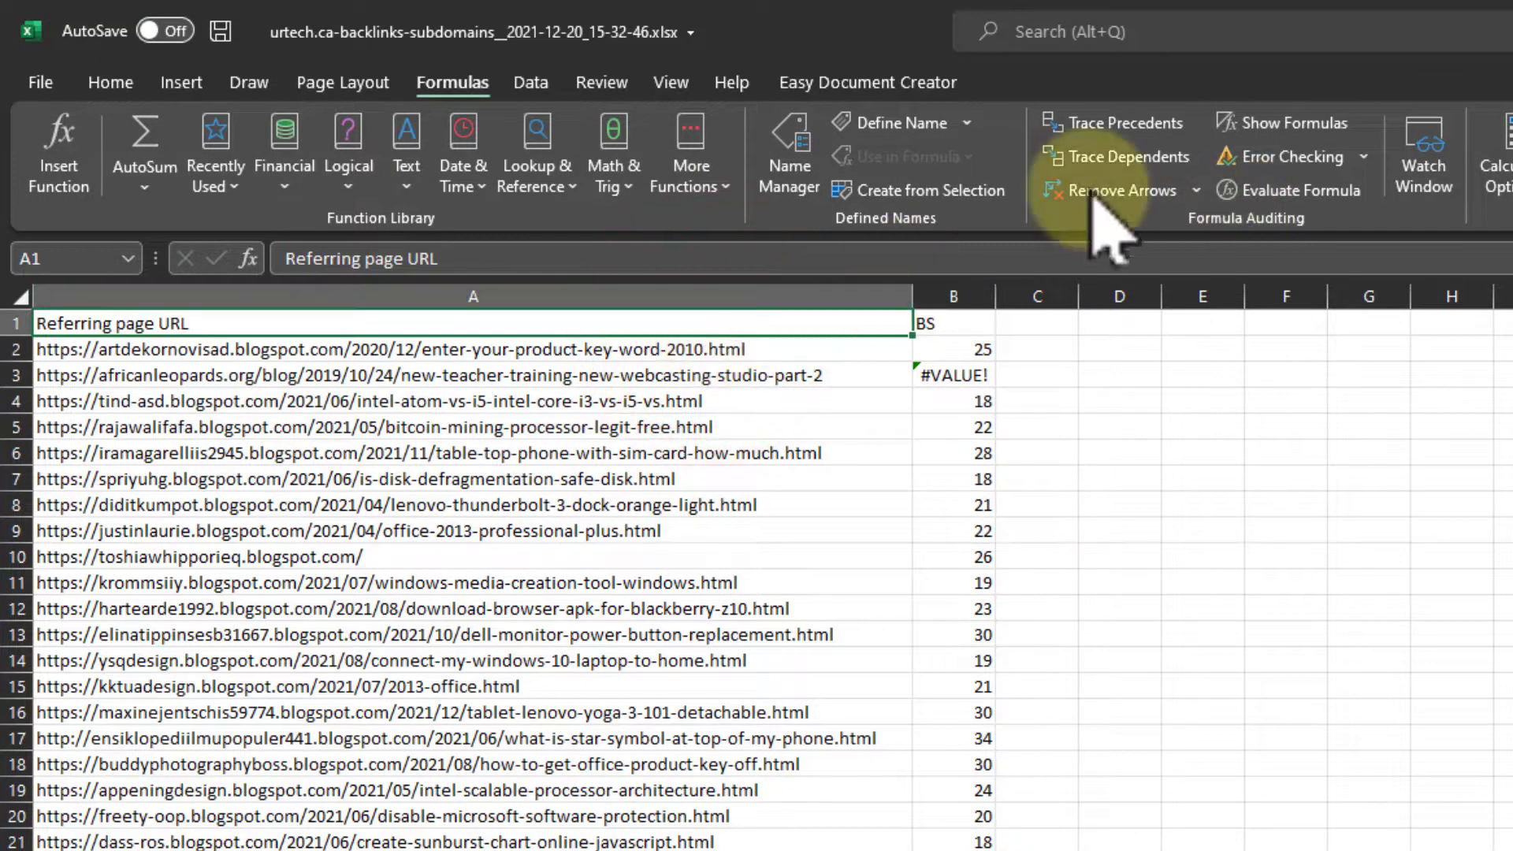
left_click(118, 82)
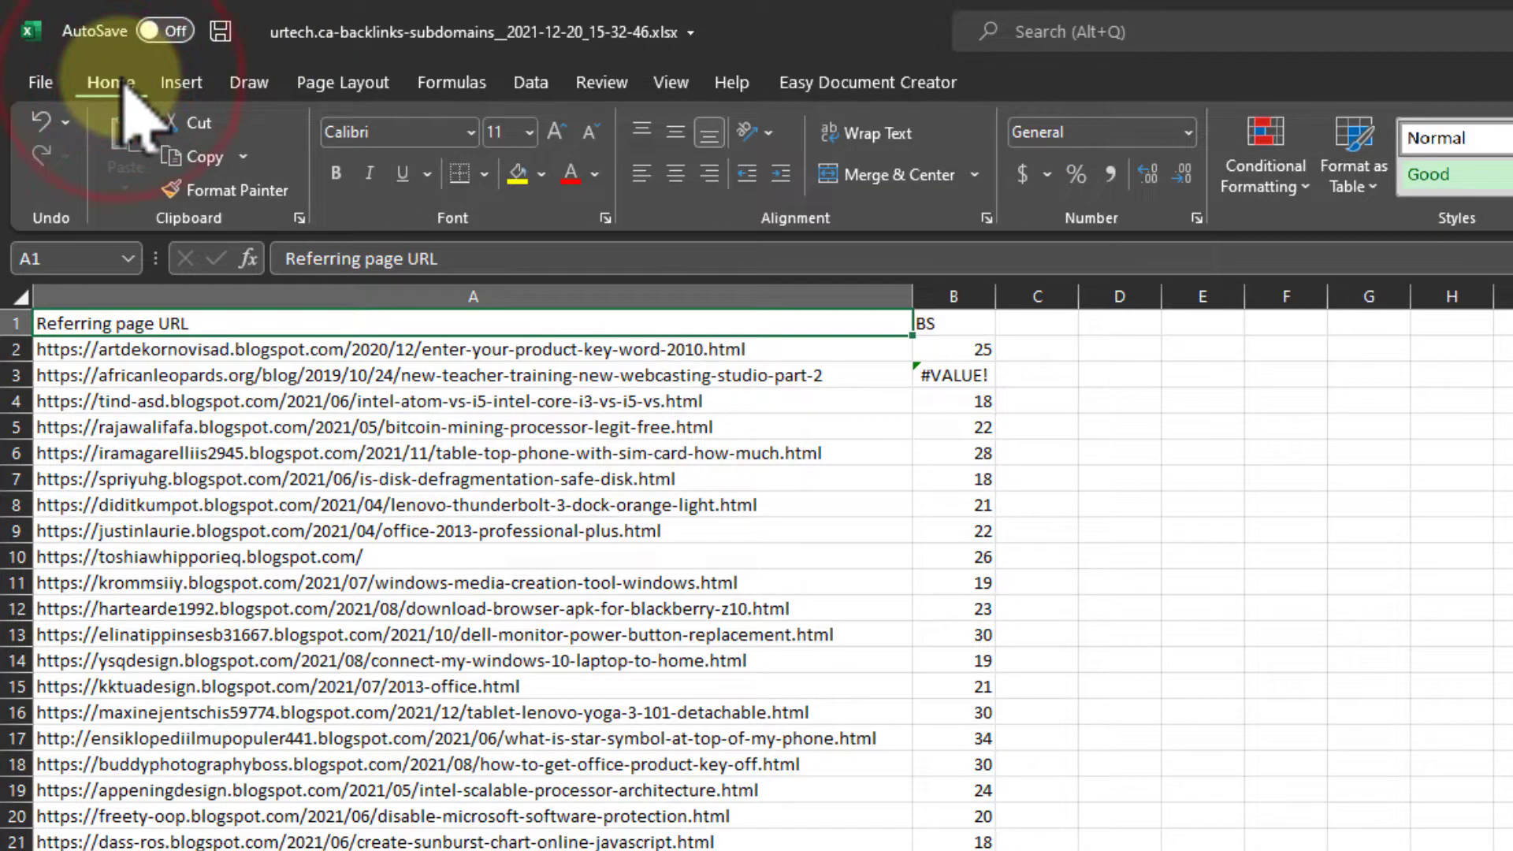
left_click(1340, 136)
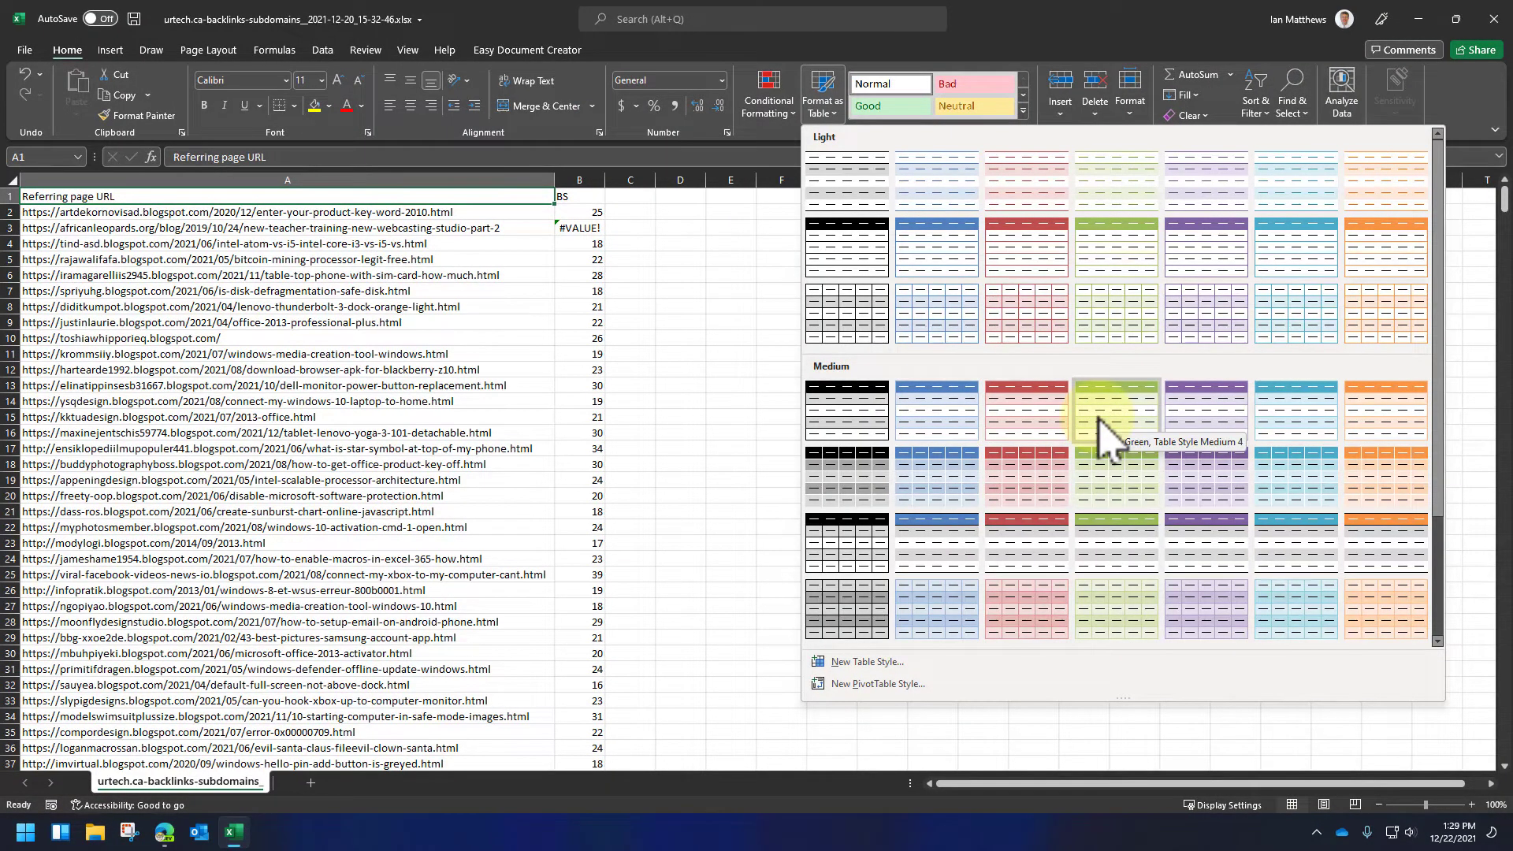
left_click(1104, 426)
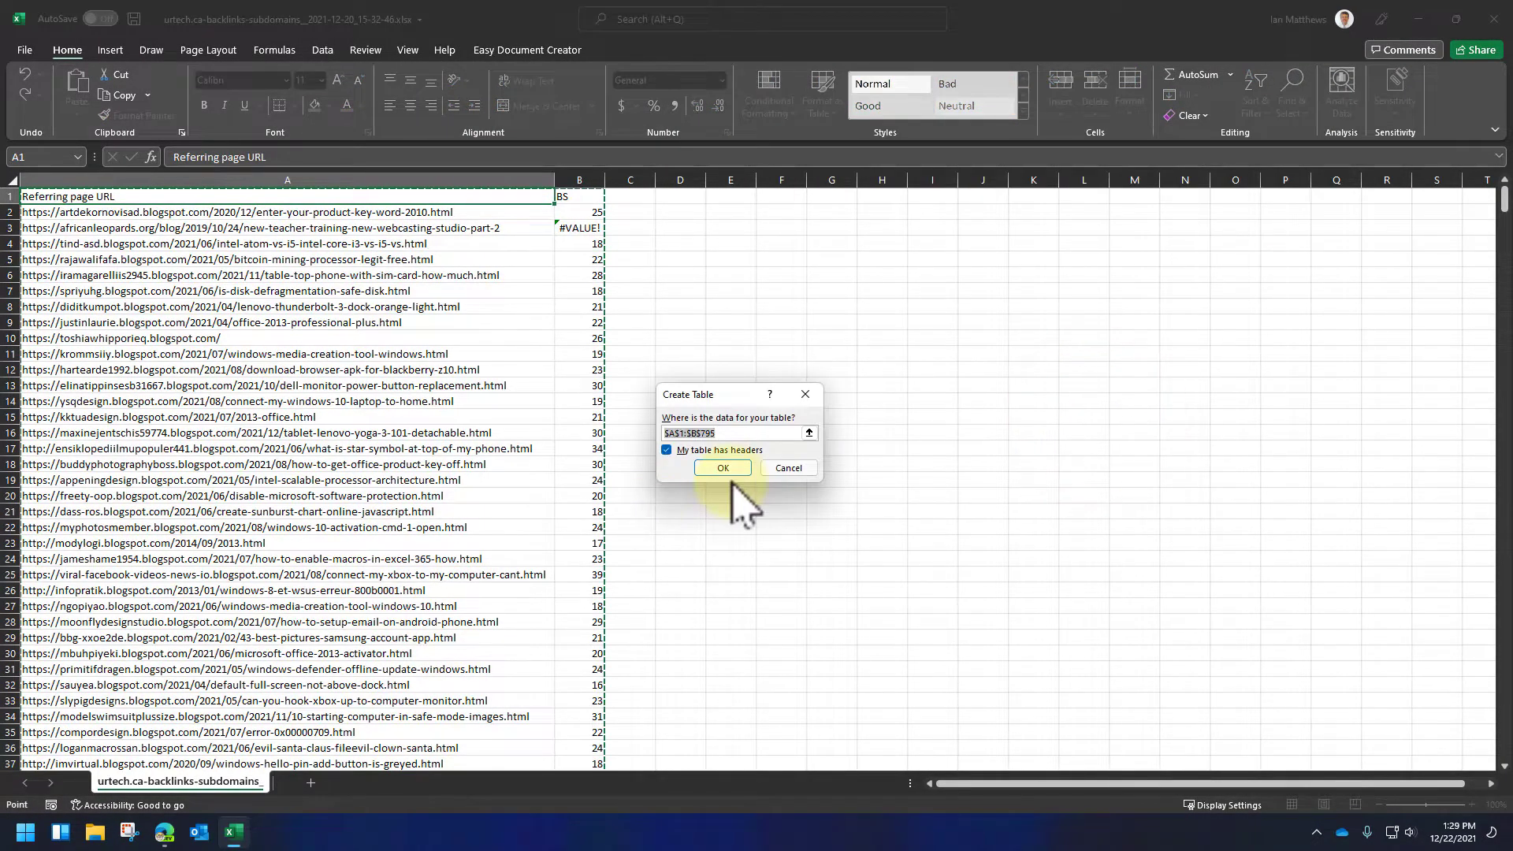
left_click(734, 473)
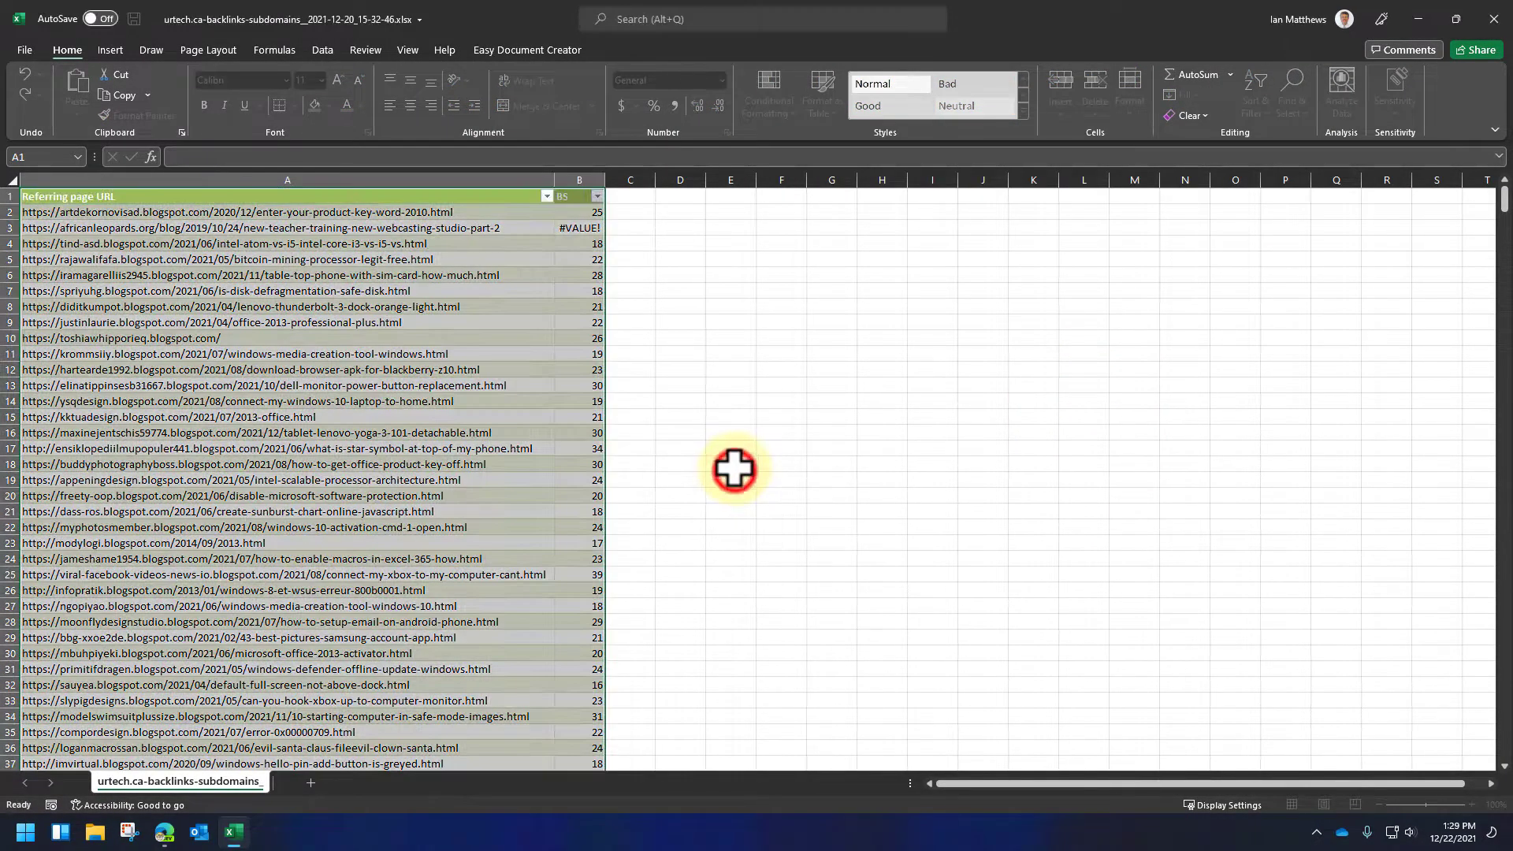
- Sort the table by the BS column from smallest to largest and check where the numeric values end
left_click(599, 197)
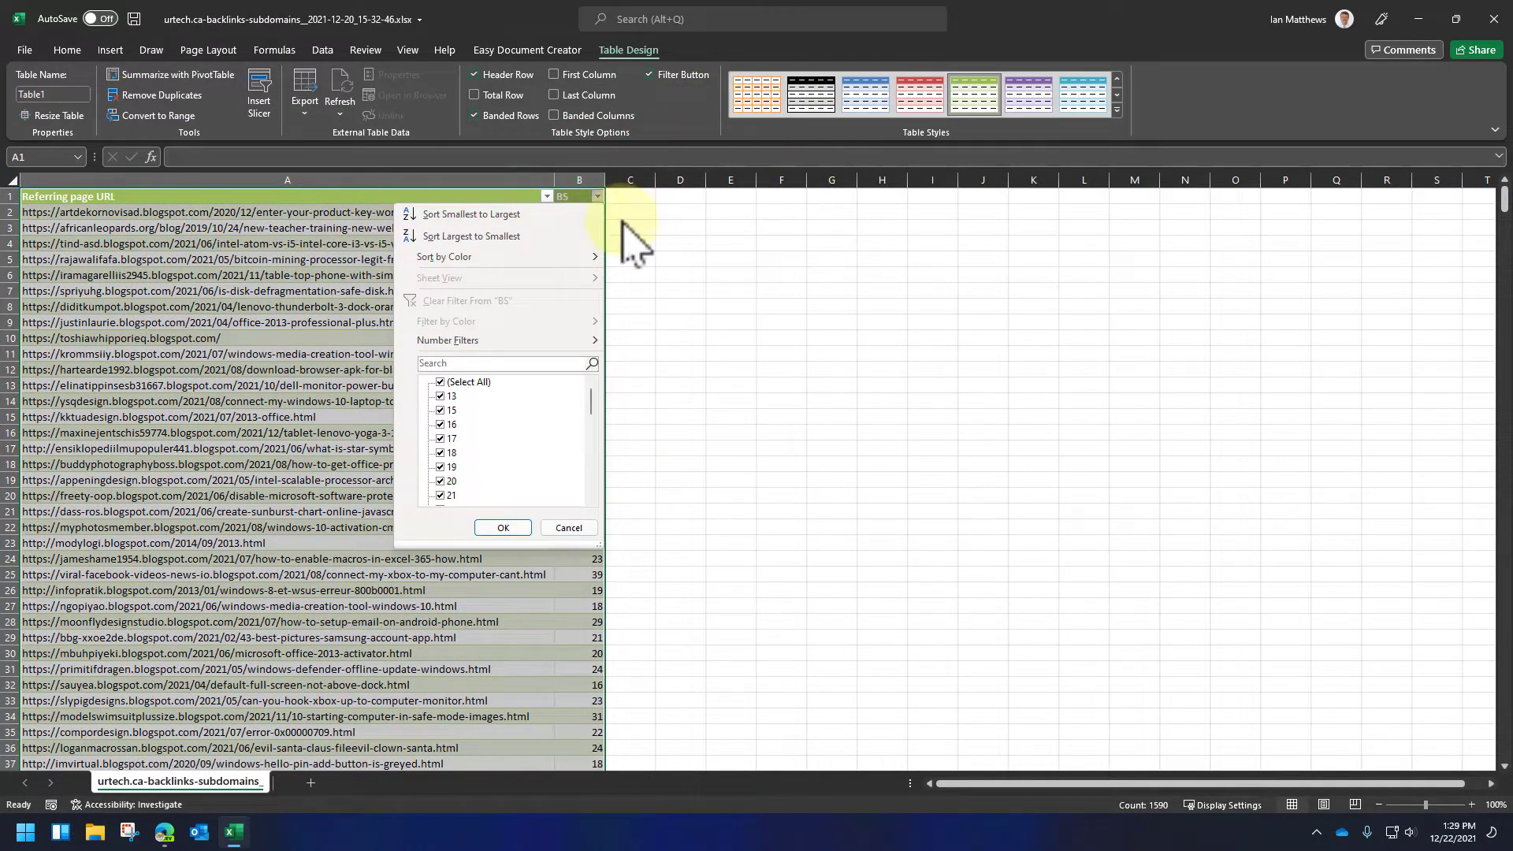
left_click(472, 214)
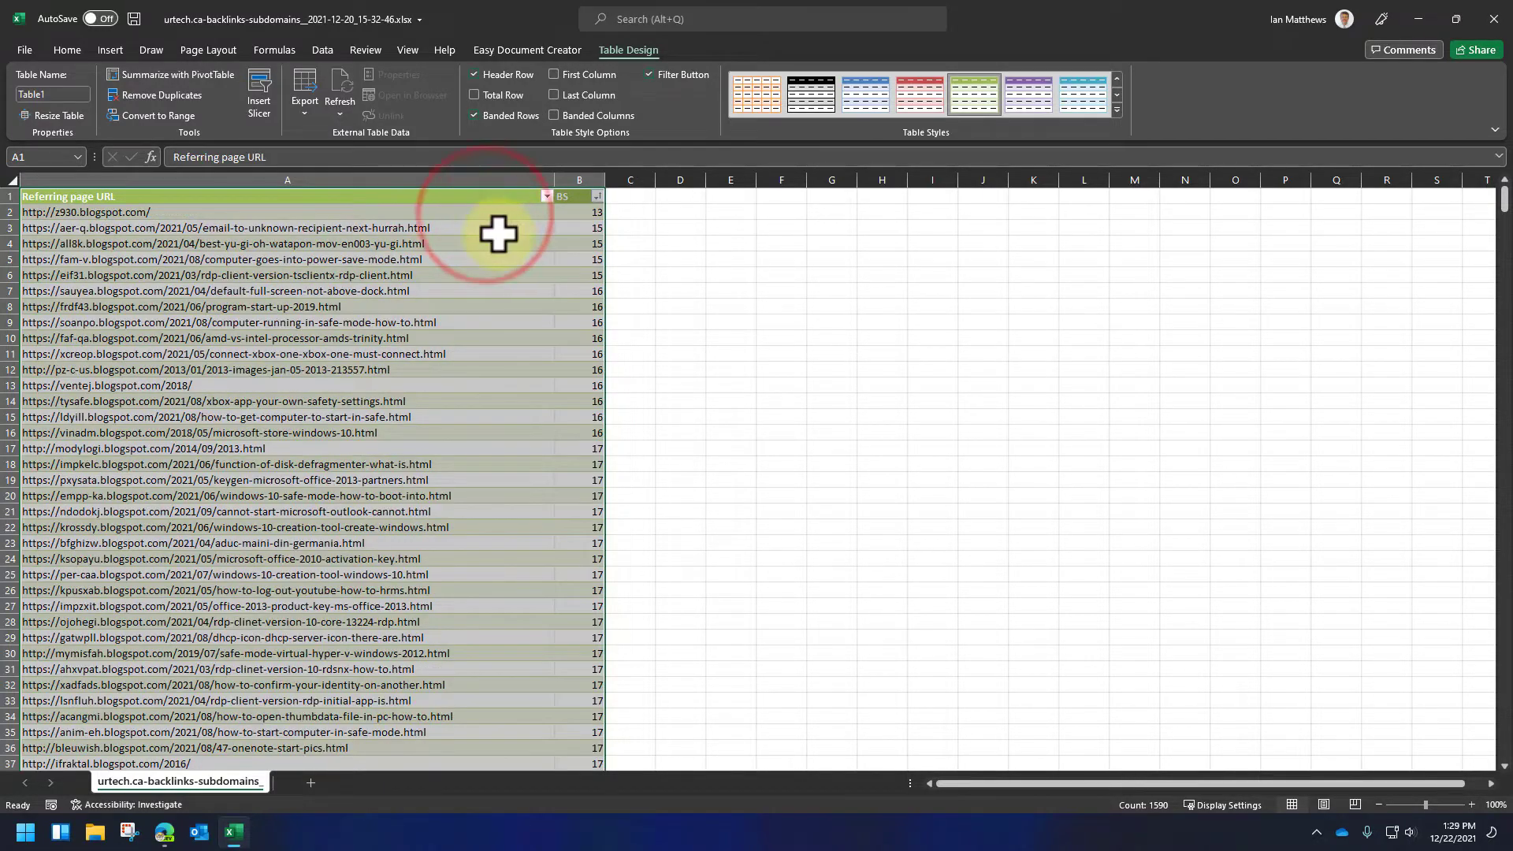
left_click_drag(1506, 201, 1504, 747)
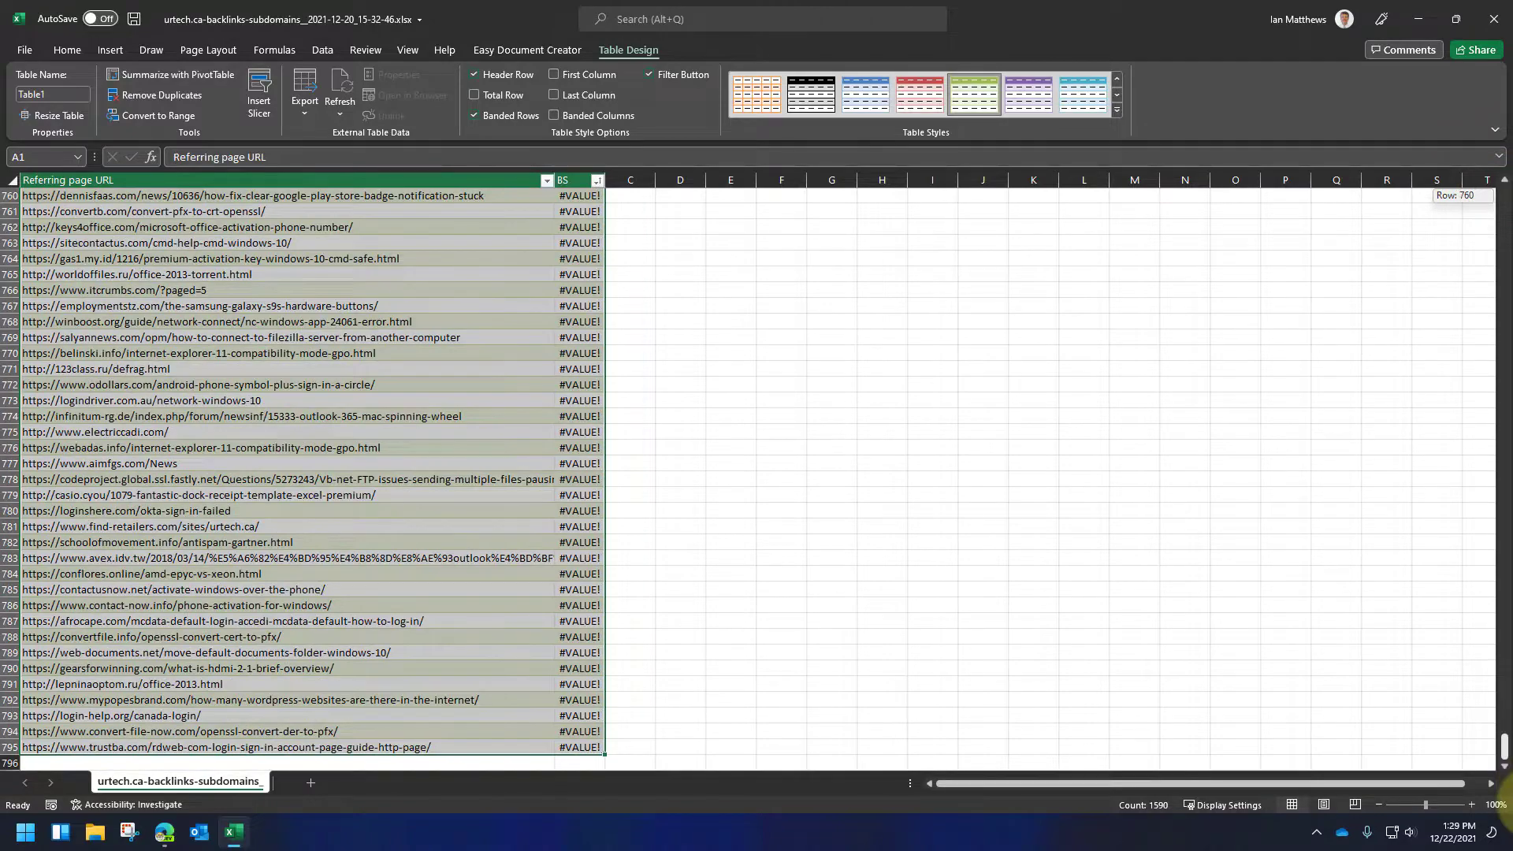
scroll(659, 500, "up", 20)
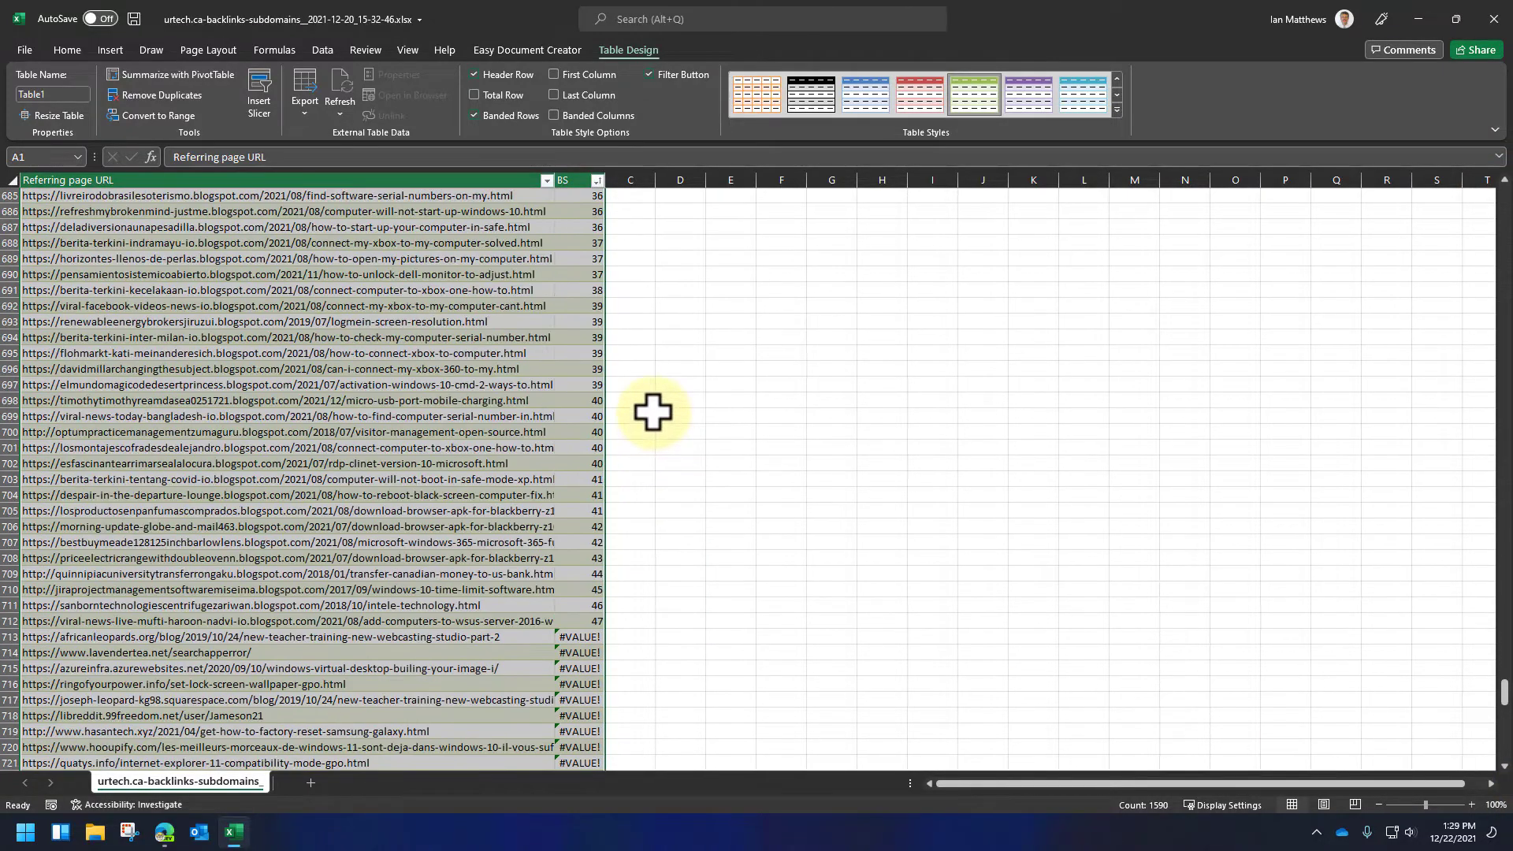
scroll(652, 426, "down", 5)
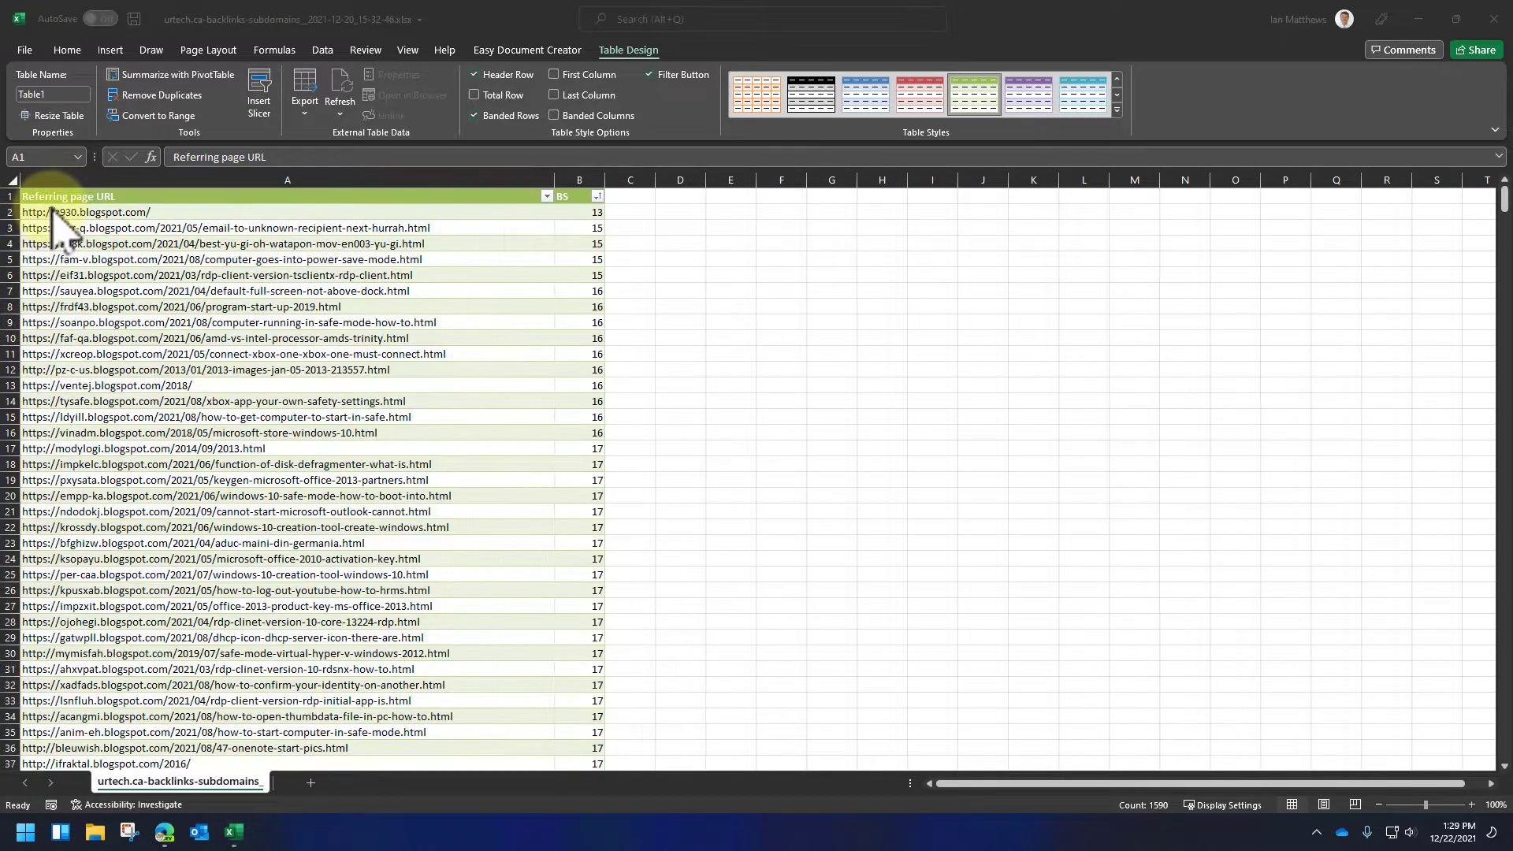
- Copy the blogspot URLs in cells A2 through A712, leaving out the rows with a #VALUE! error
left_click(45, 215)
left_click(79, 213)
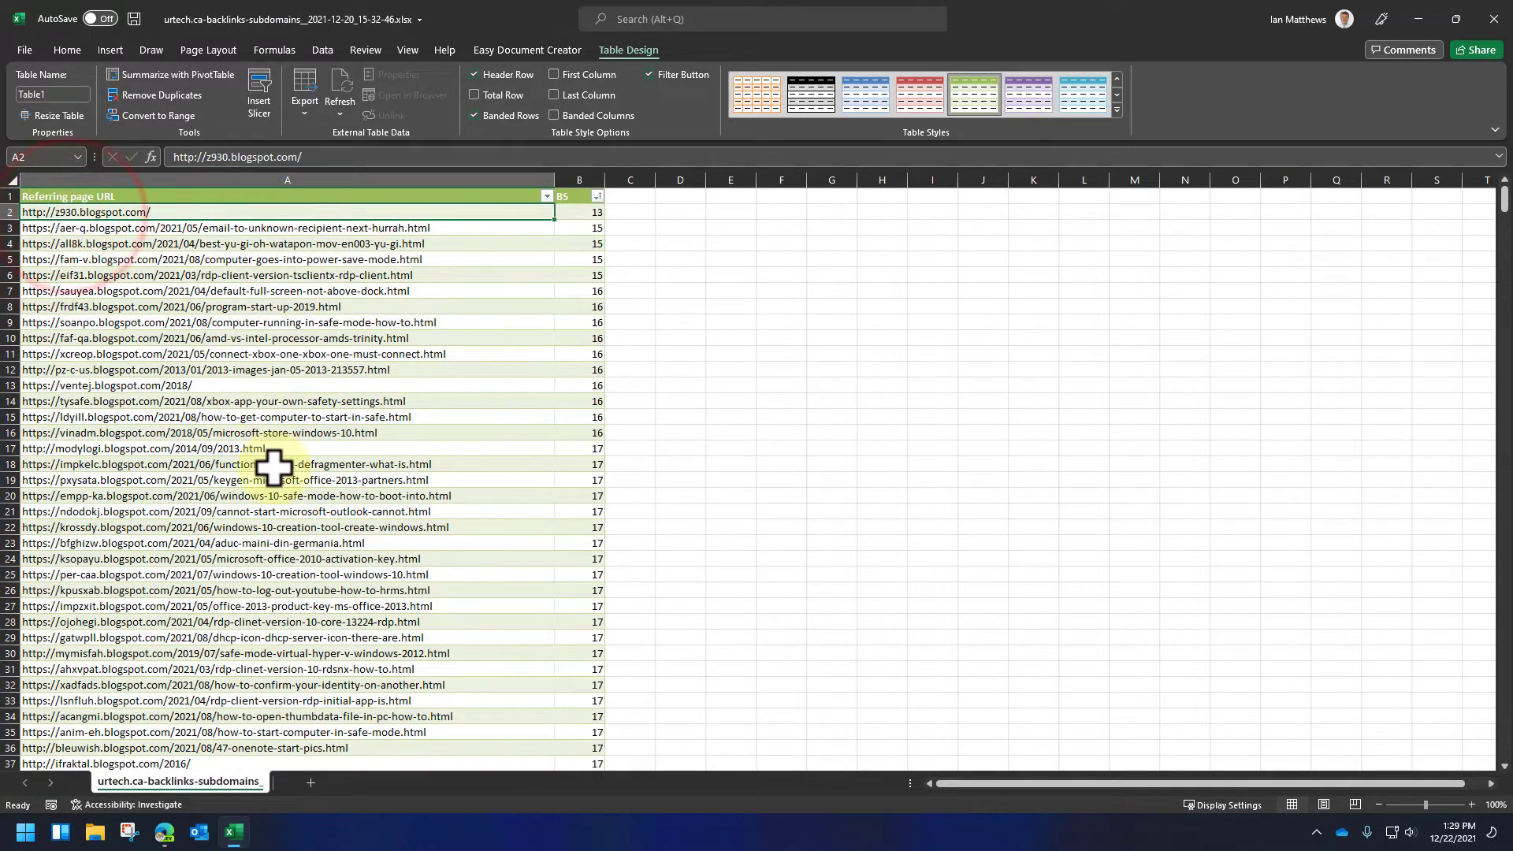
scroll(270, 463, "down", 16)
scroll(279, 499, "down", 20)
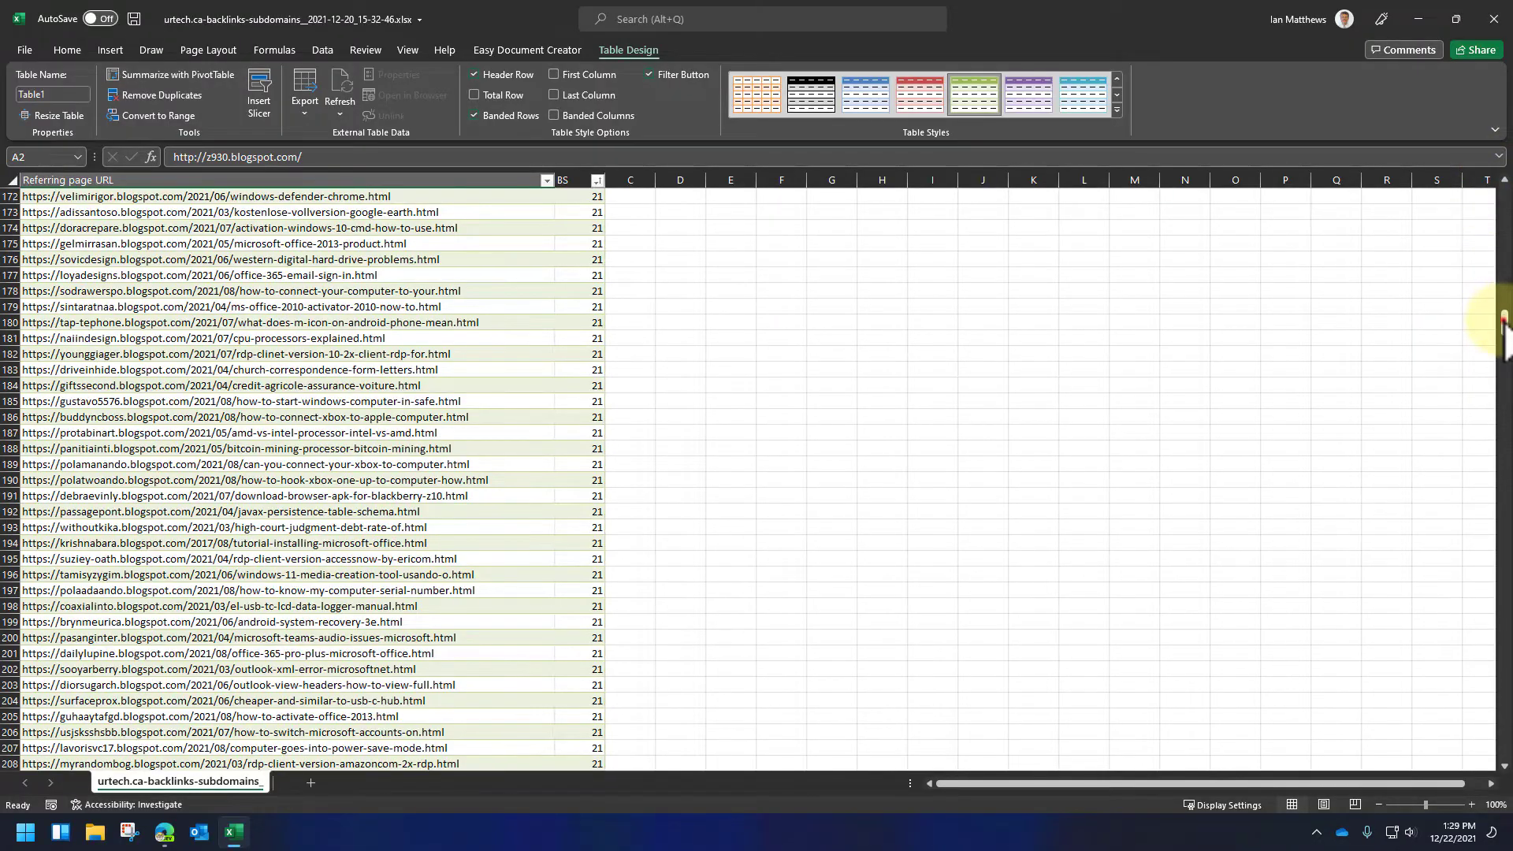
left_click_drag(1505, 323, 1505, 696)
left_click(78, 540, "shift")
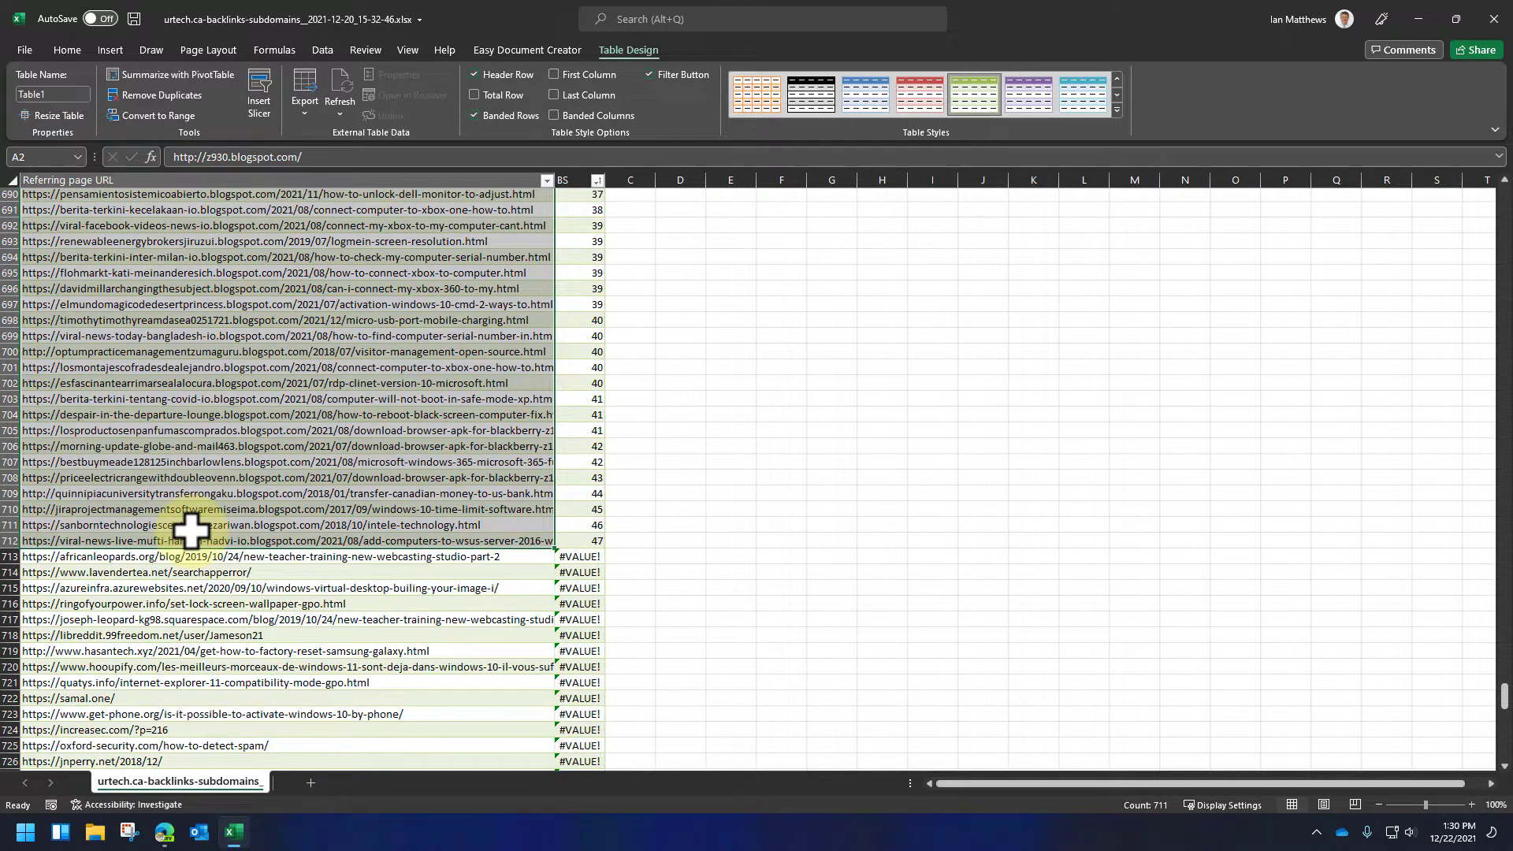
key("ctrl+c")
- Add a new worksheet and paste the copied URLs there starting at cell C3
left_click(310, 783)
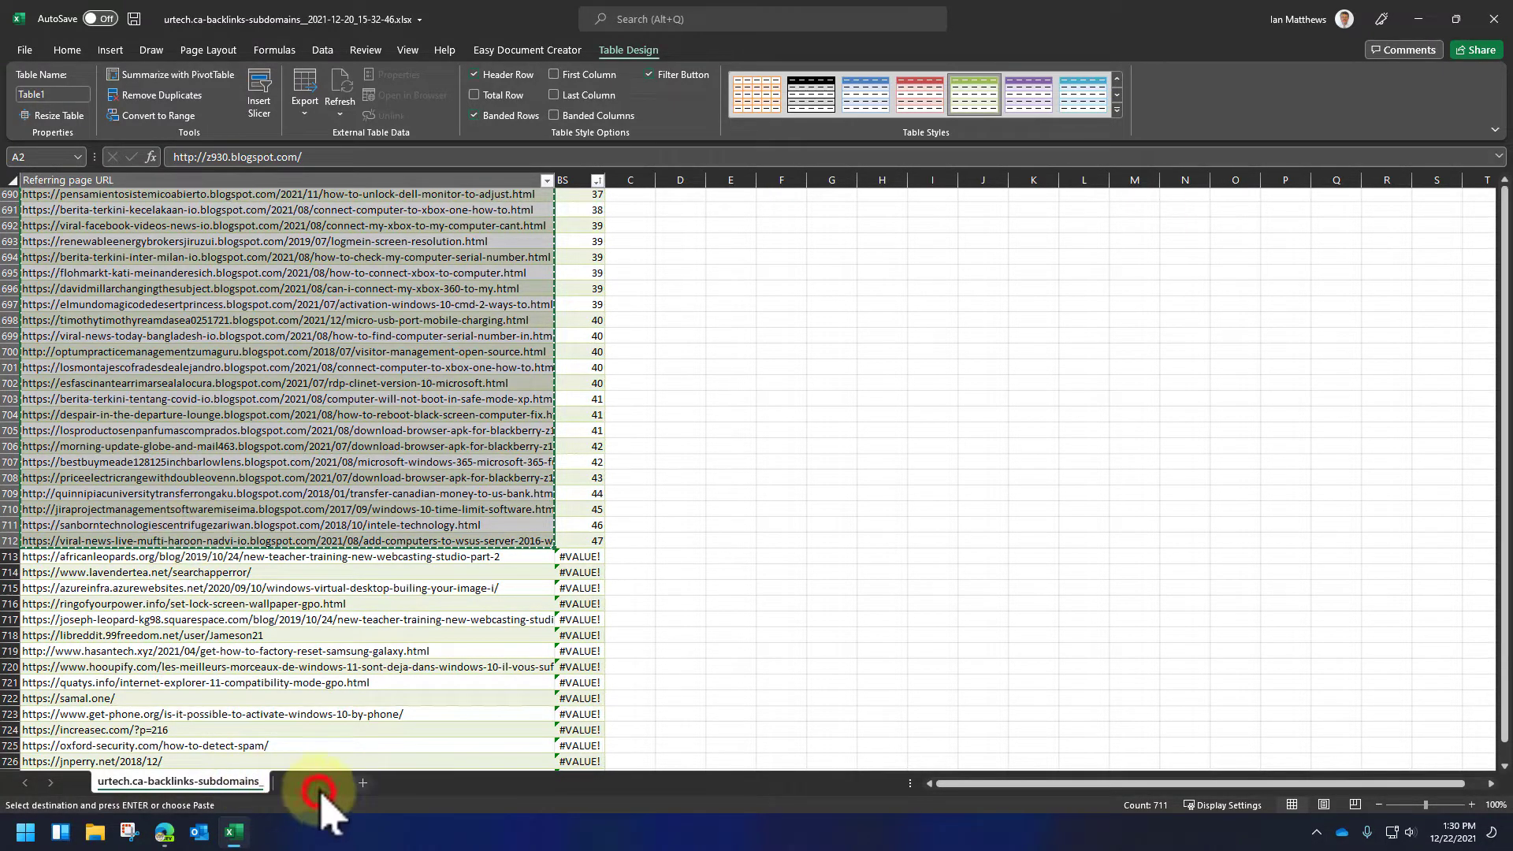
left_click(166, 230)
key("ctrl+v")
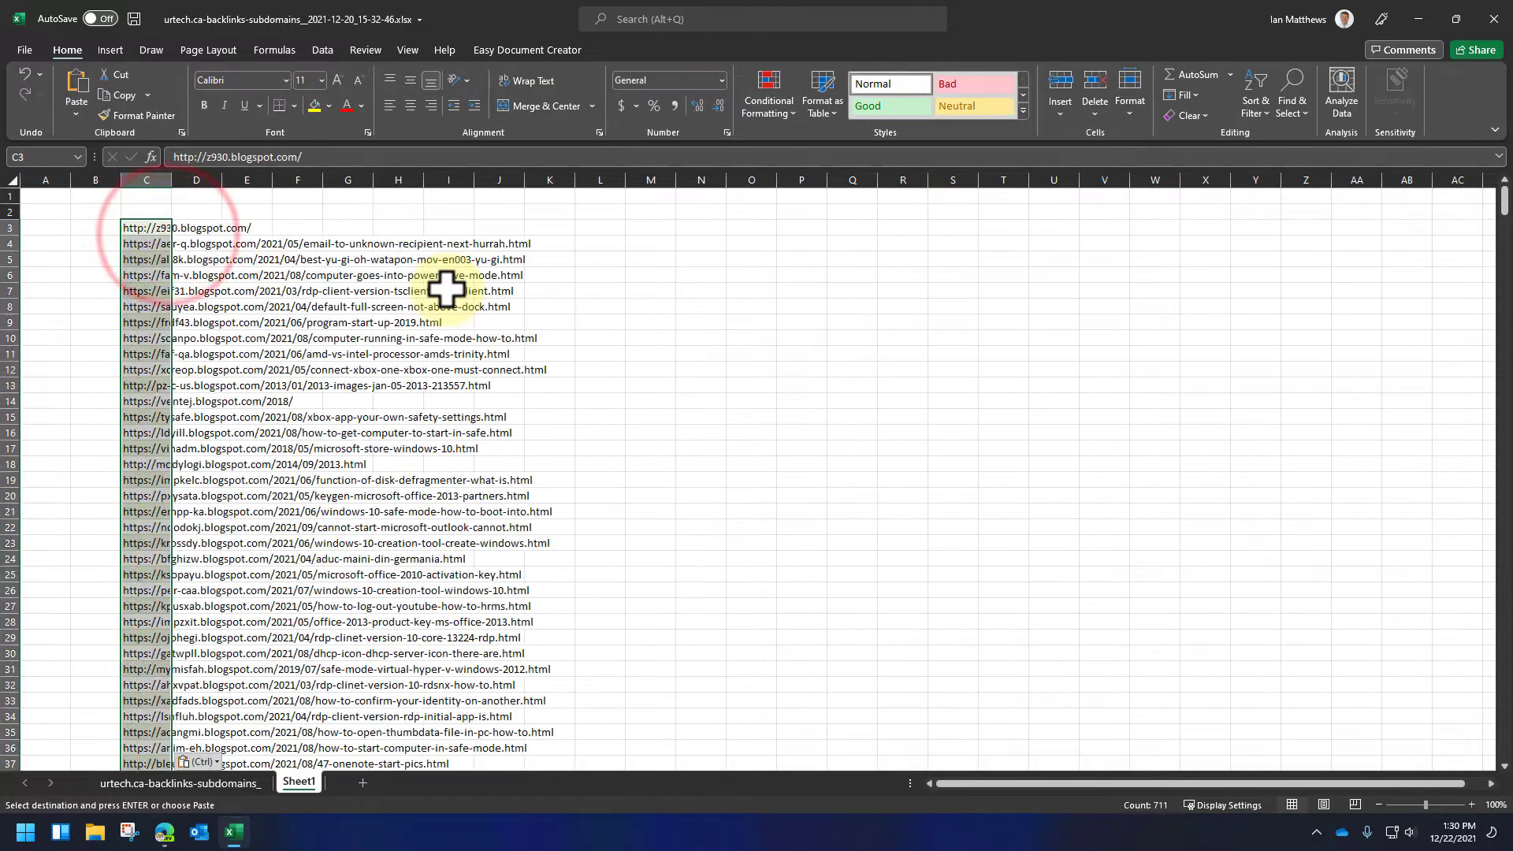
left_click(667, 321)
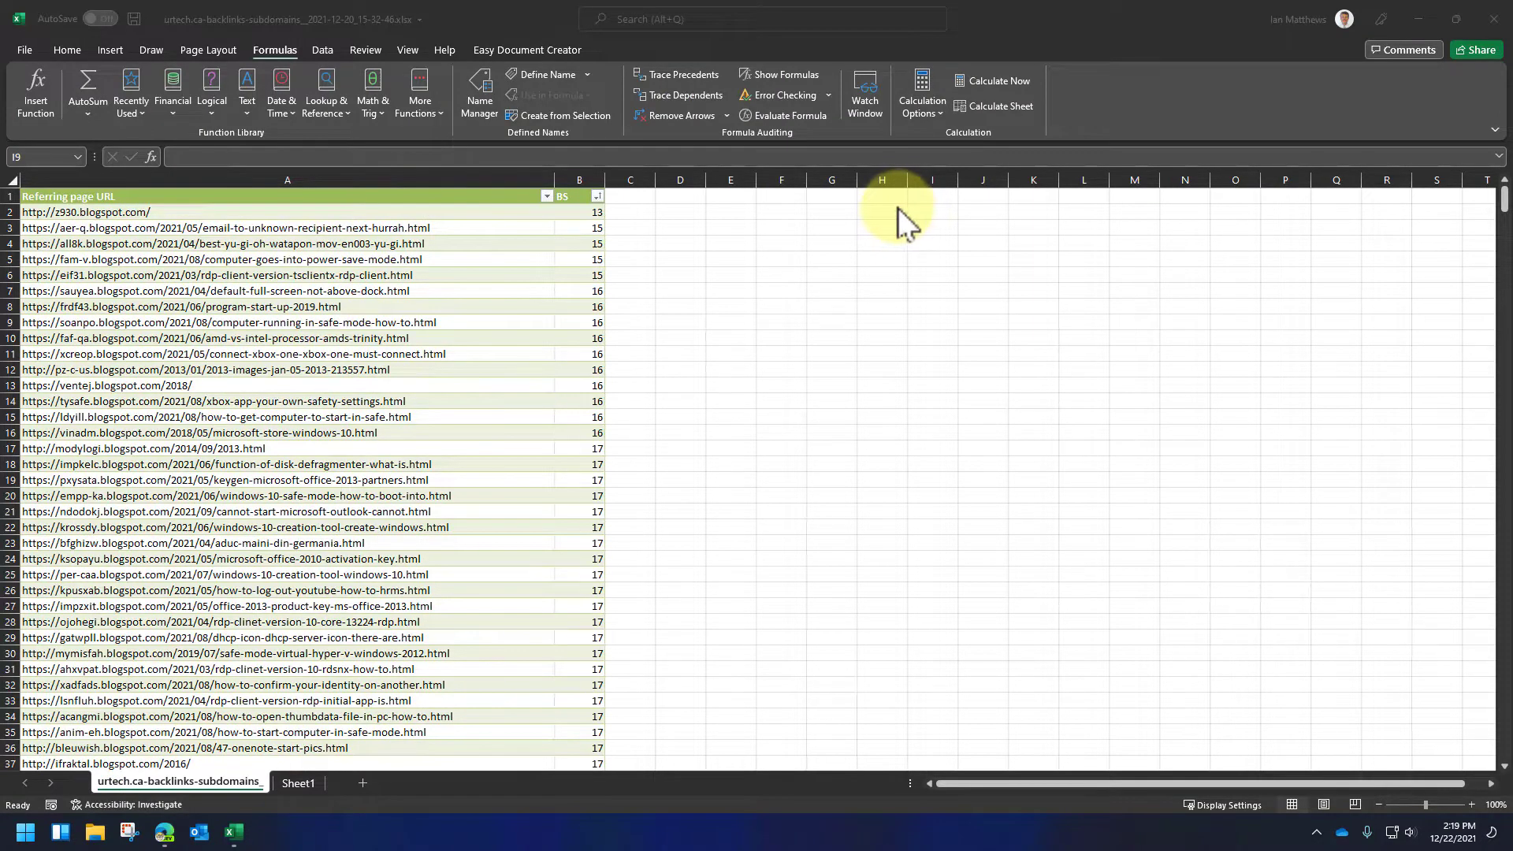
- Insert a COUNTIF function in C2 with the row's Referring page URL as the range and *blogspot* as the criteria
left_click(631, 211)
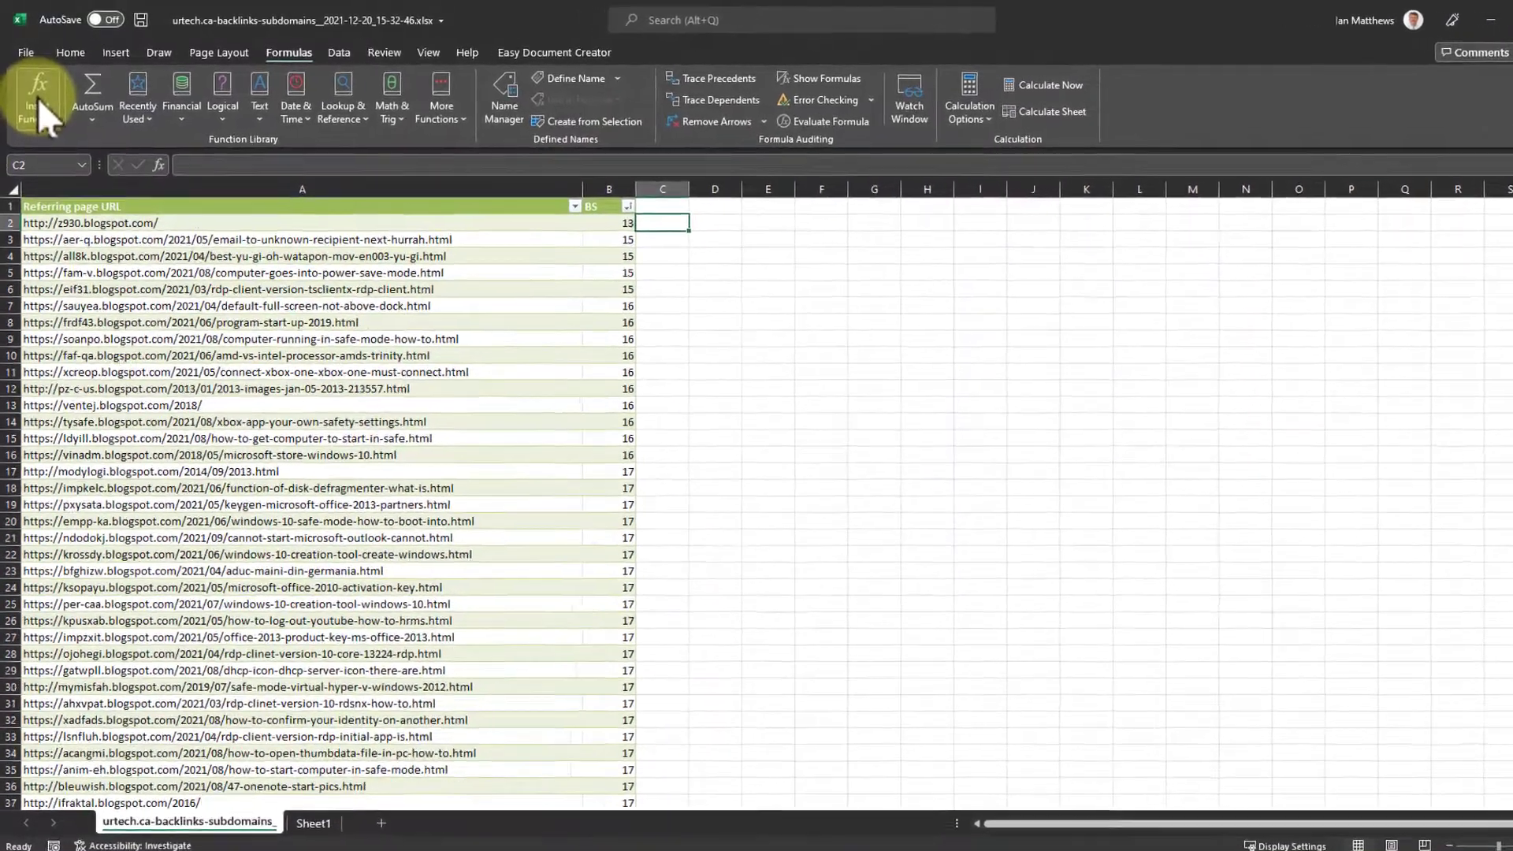
left_click(36, 93)
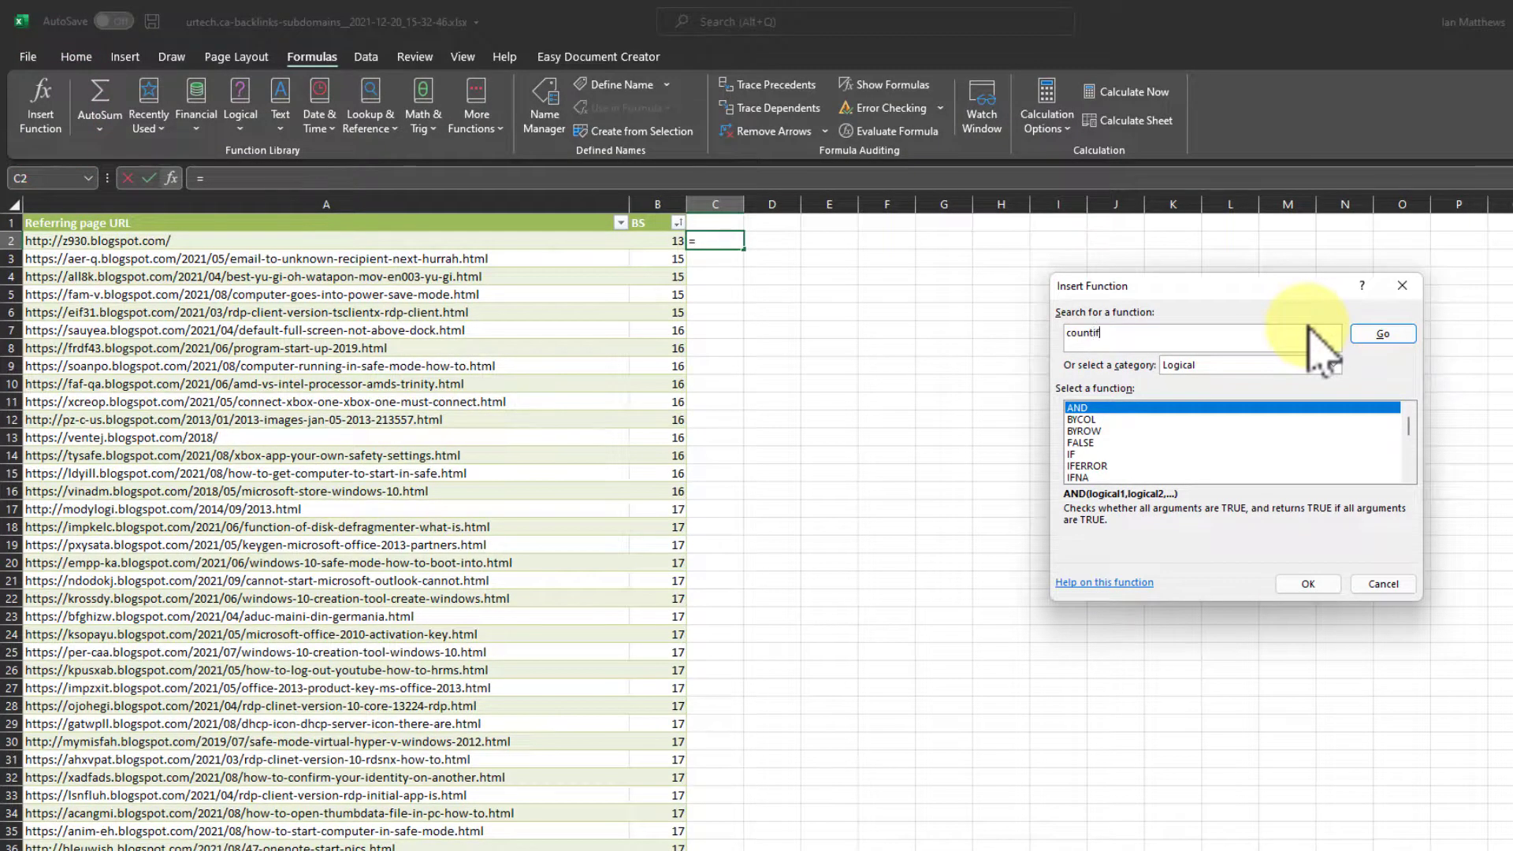
key("Return")
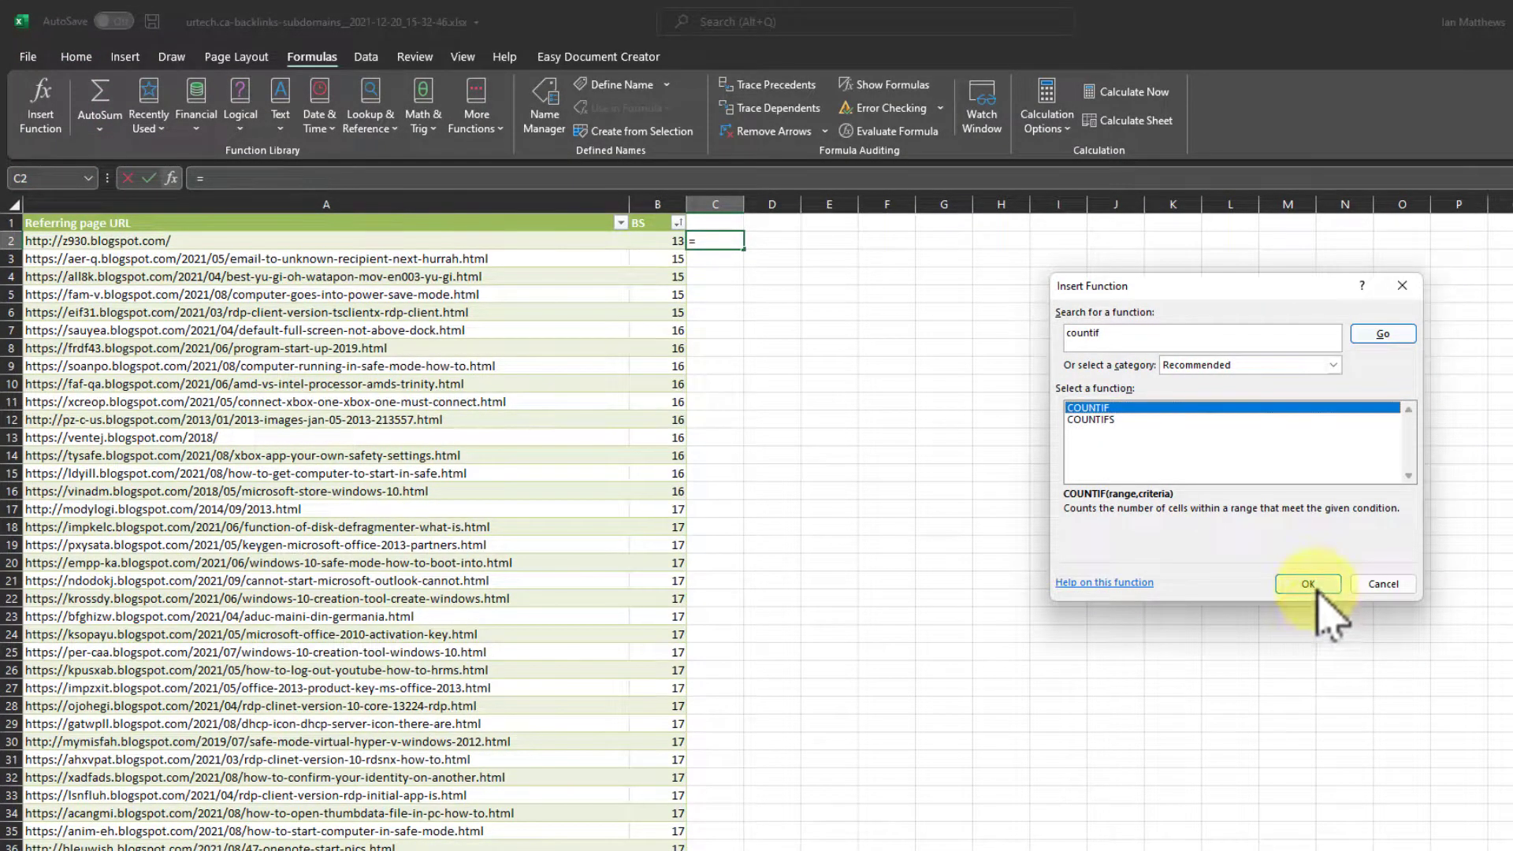
left_click(1310, 585)
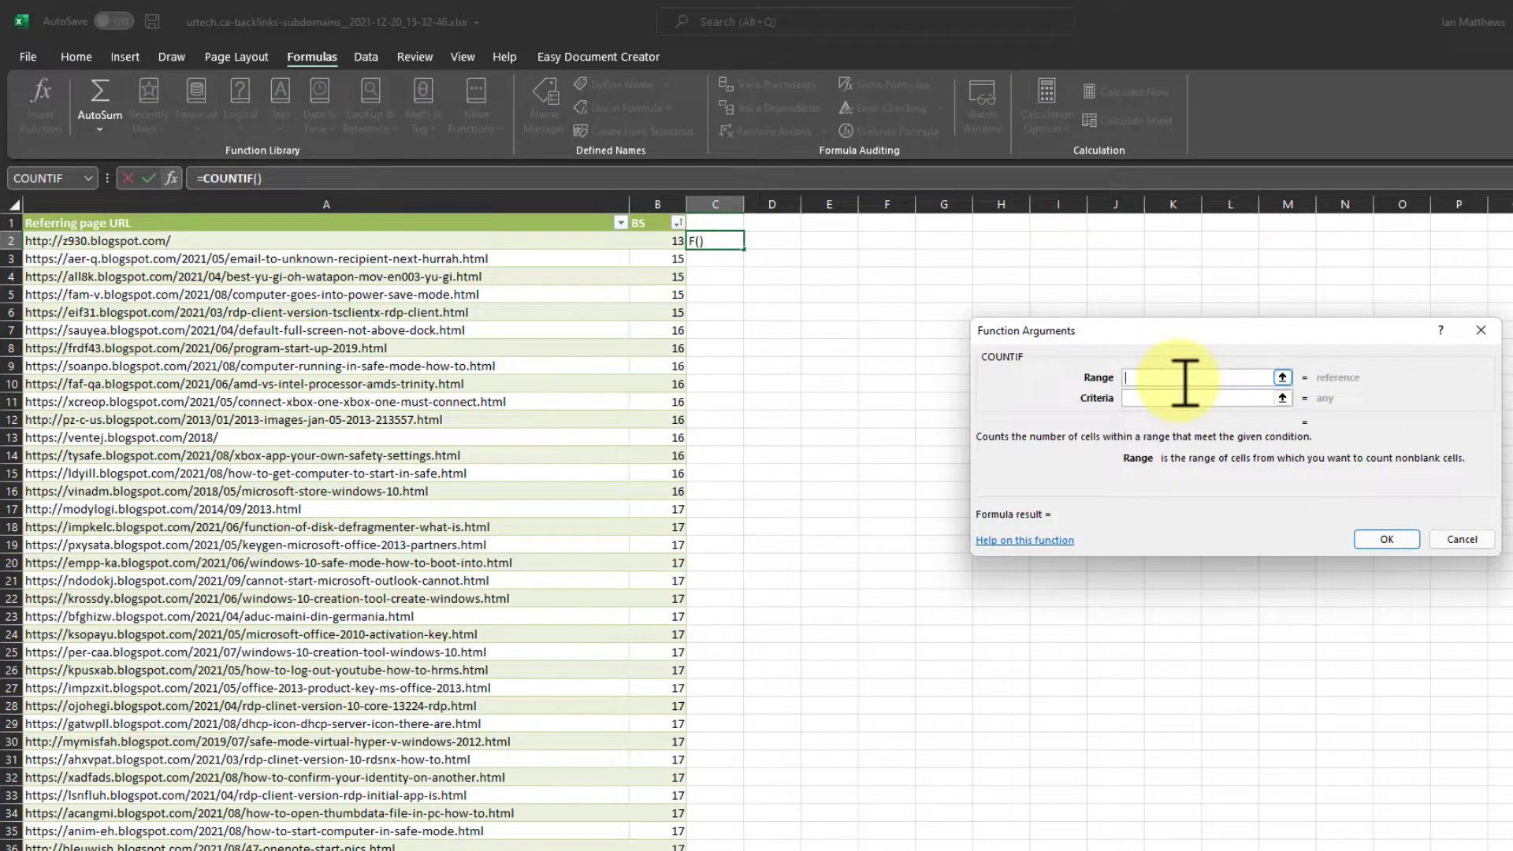
left_click(119, 241)
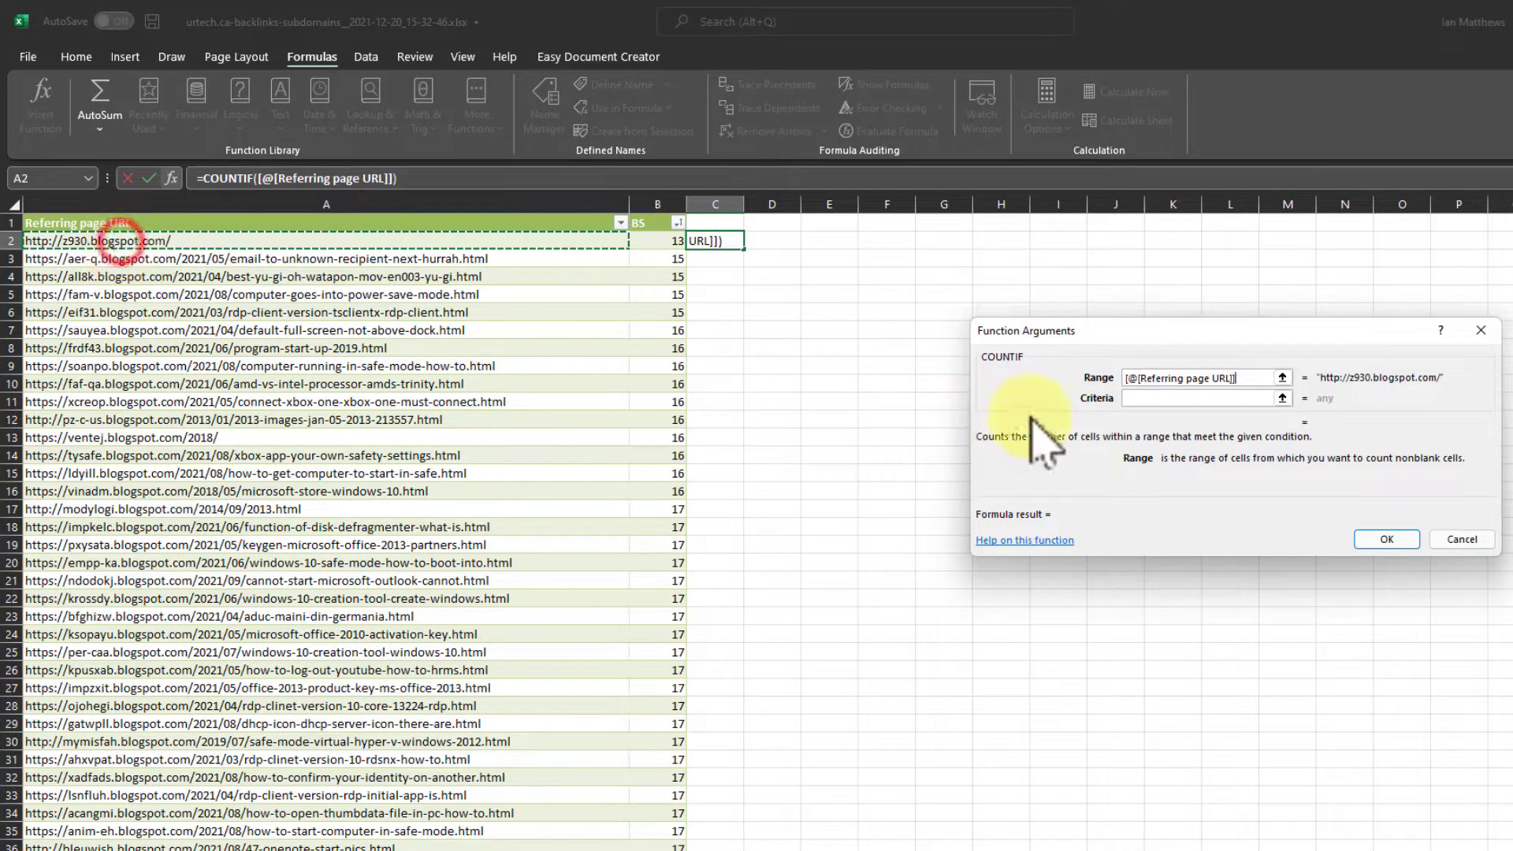
left_click(1129, 397)
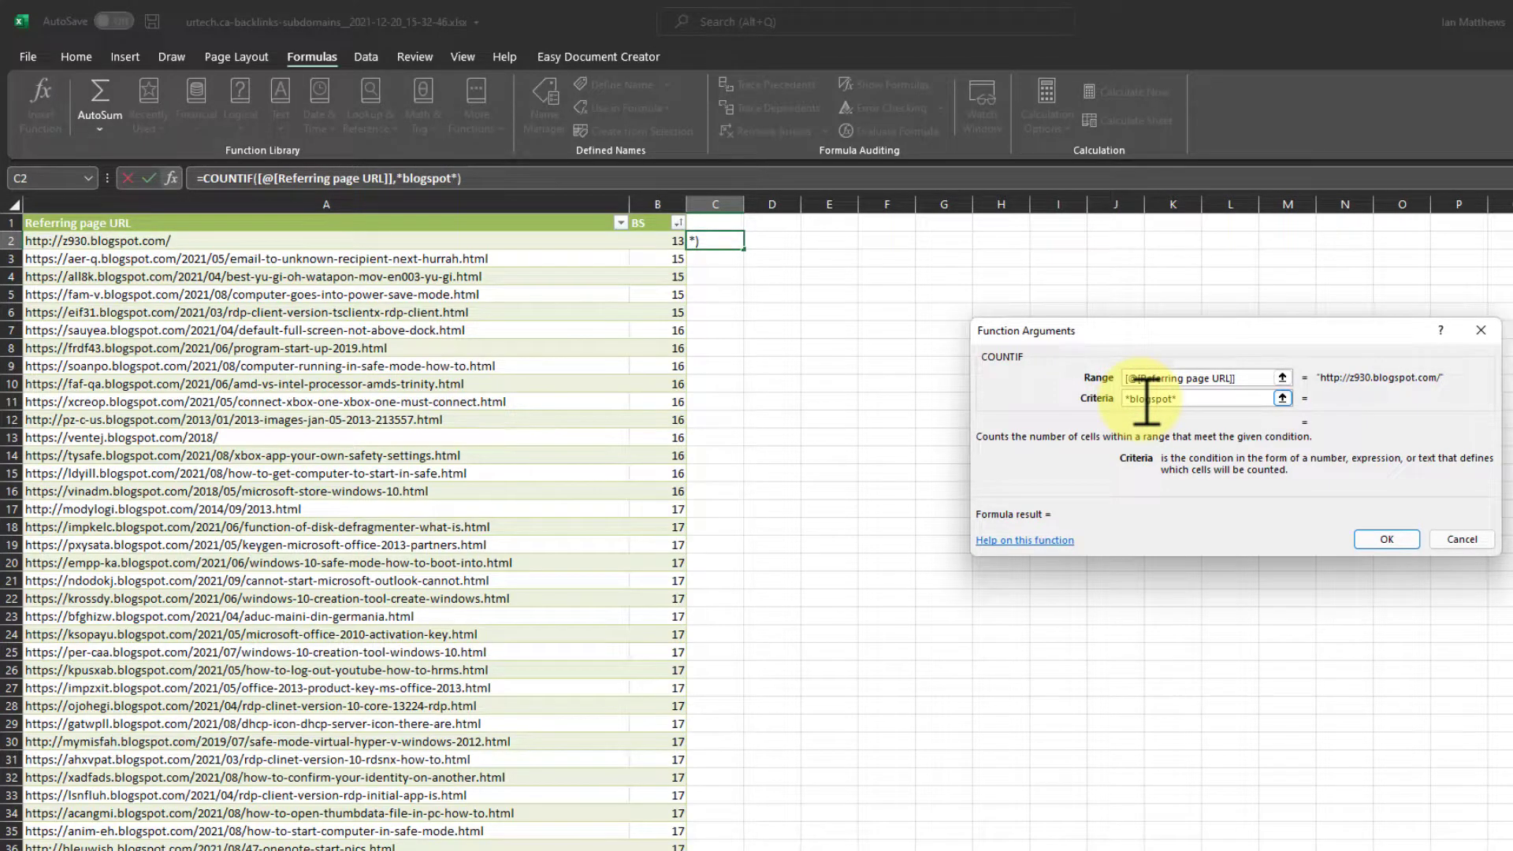
key("Return")
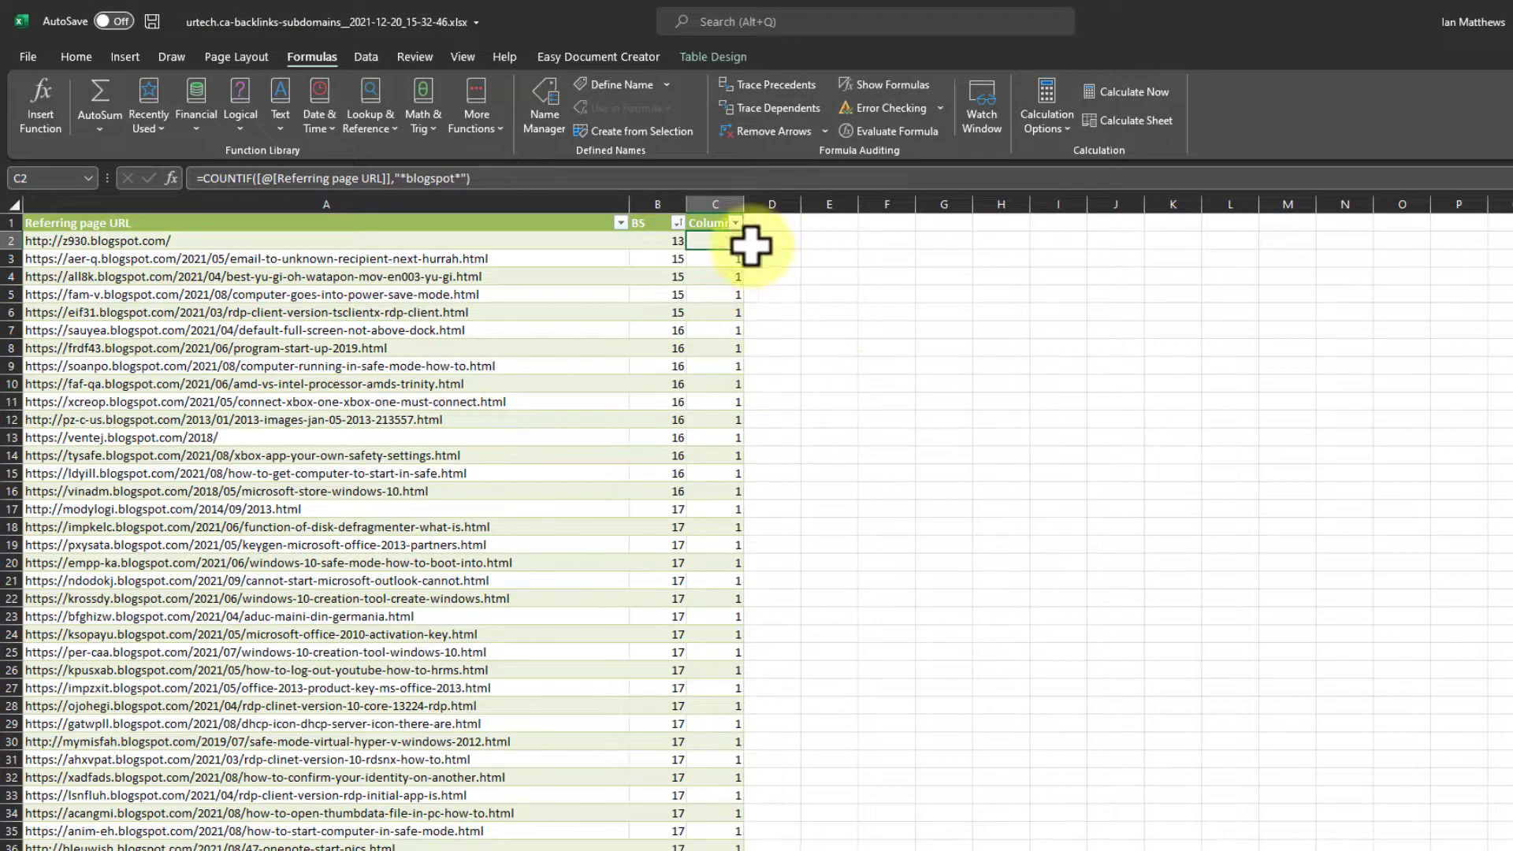
- Look through the COUNTIF results down the table and compare them with the BS column
scroll(701, 599, "down", 20)
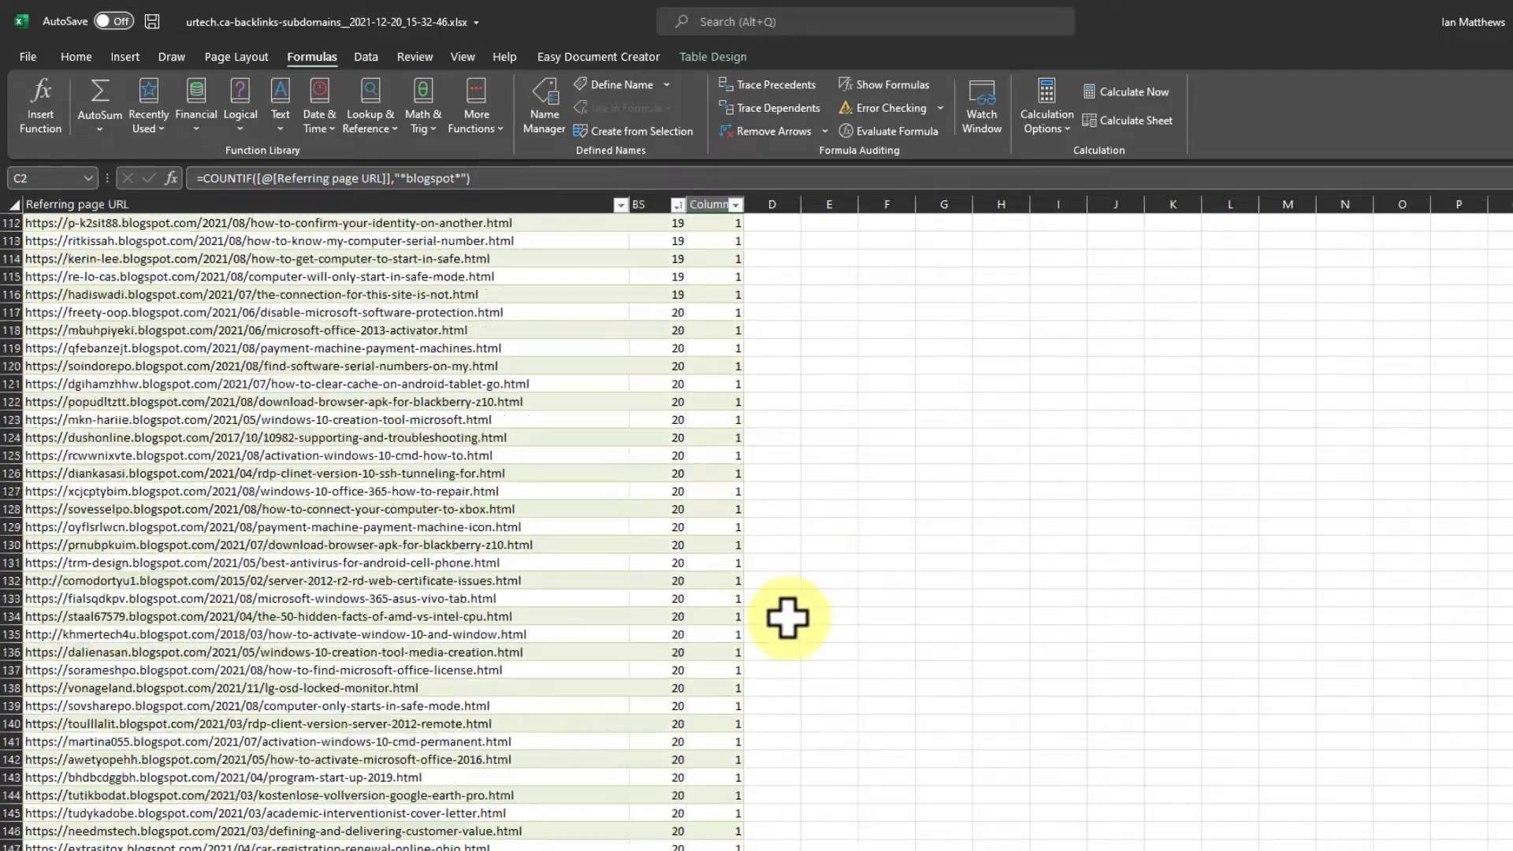
scroll(788, 617, "down", 20)
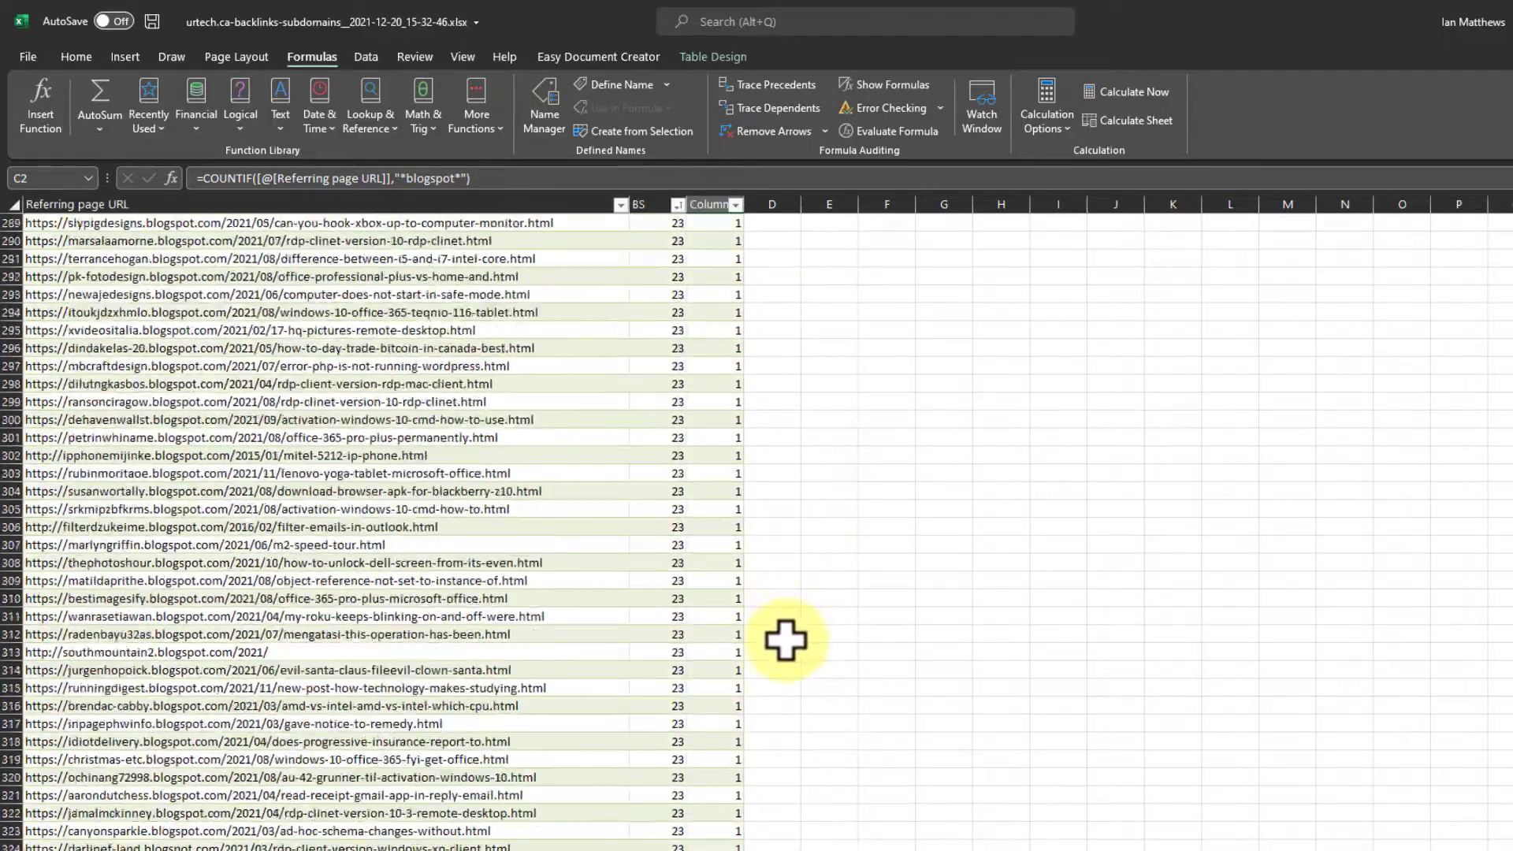
scroll(786, 640, "down", 20)
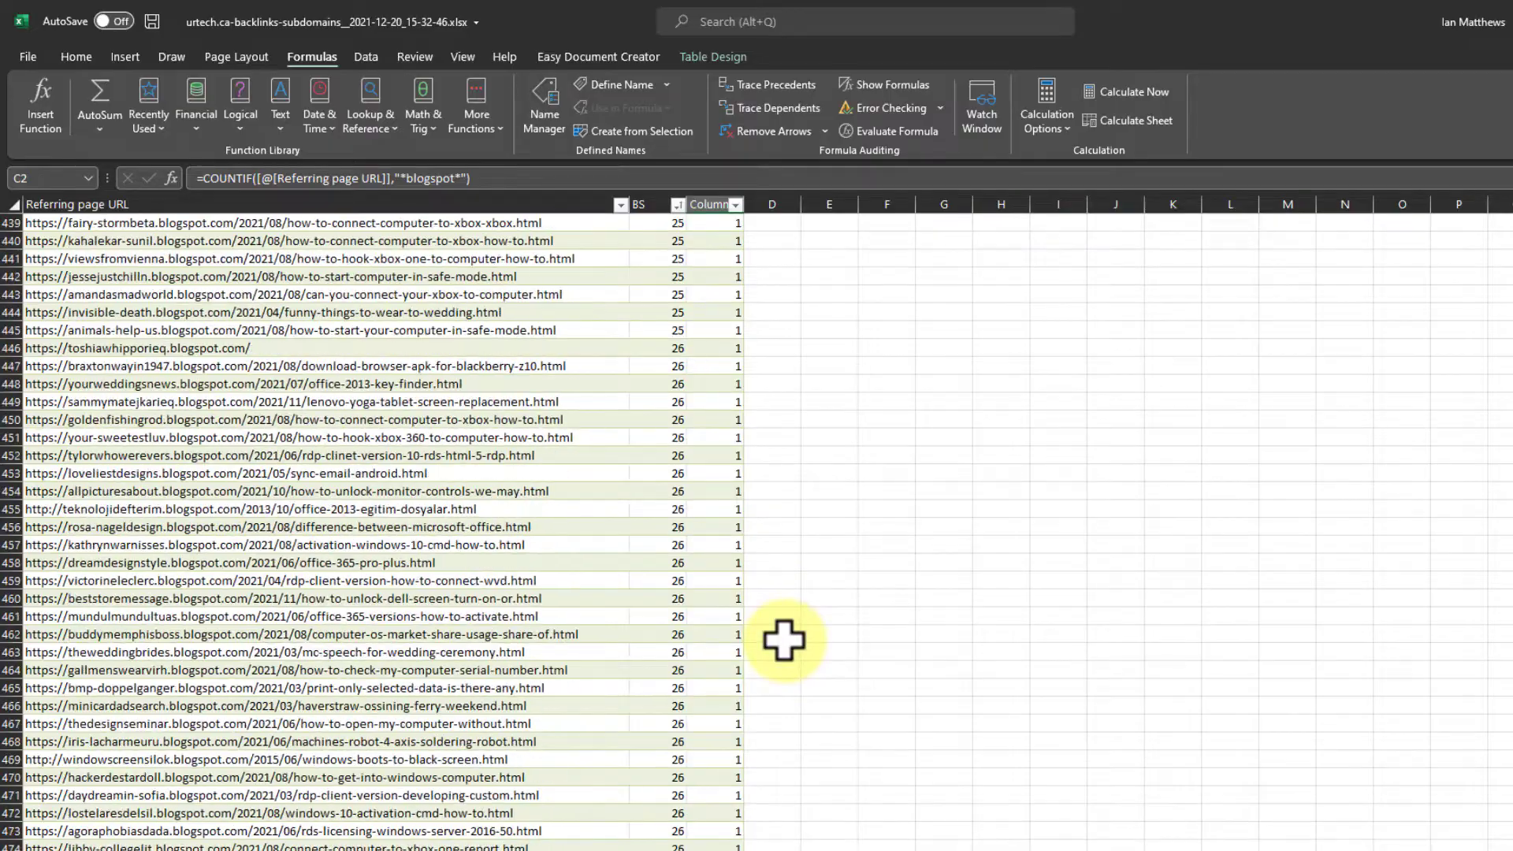
scroll(784, 640, "down", 20)
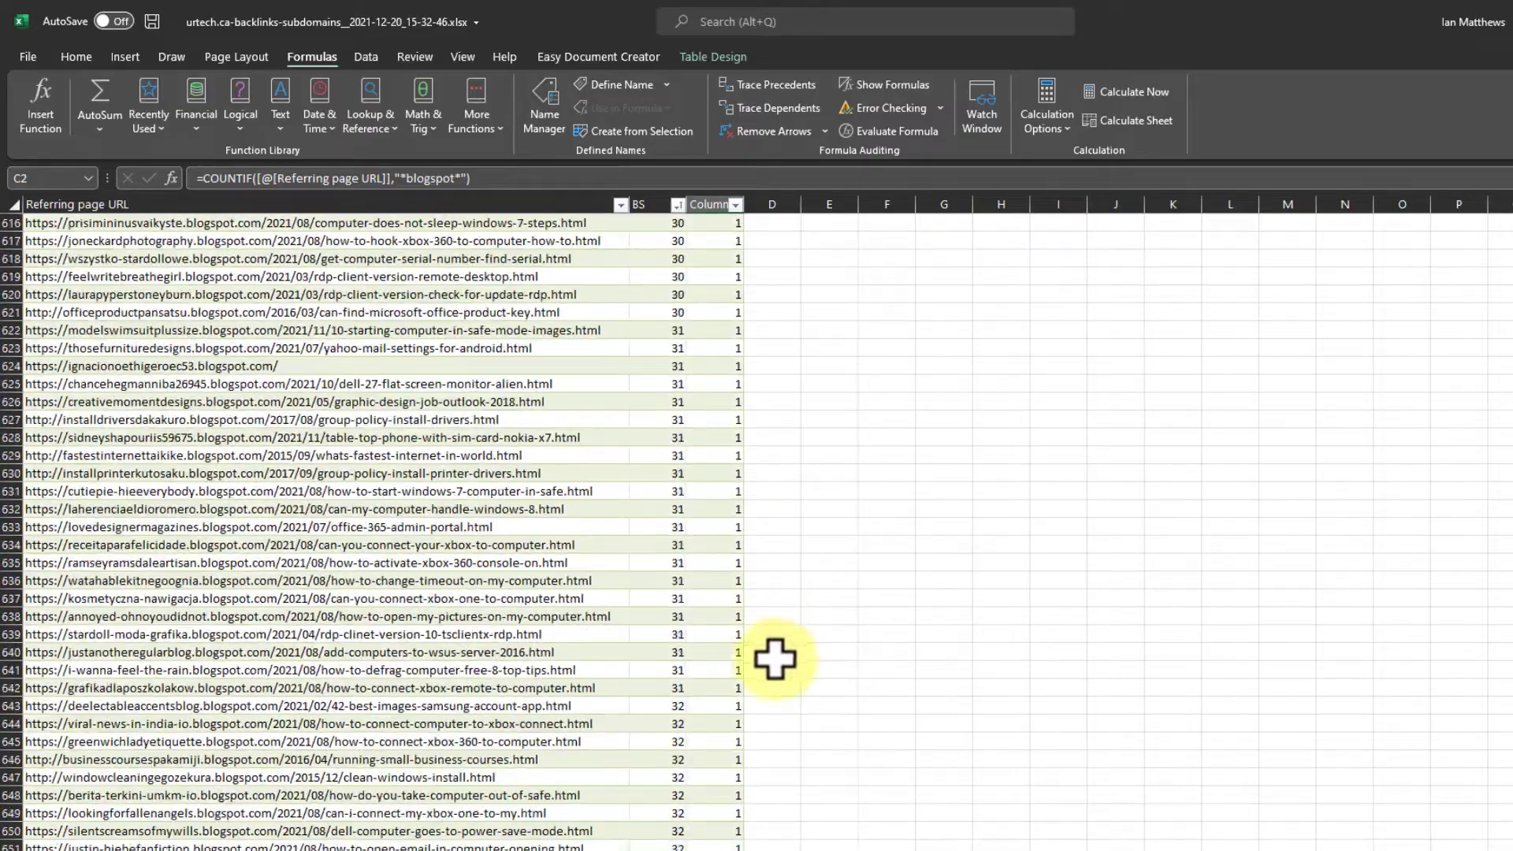
scroll(775, 659, "down", 20)
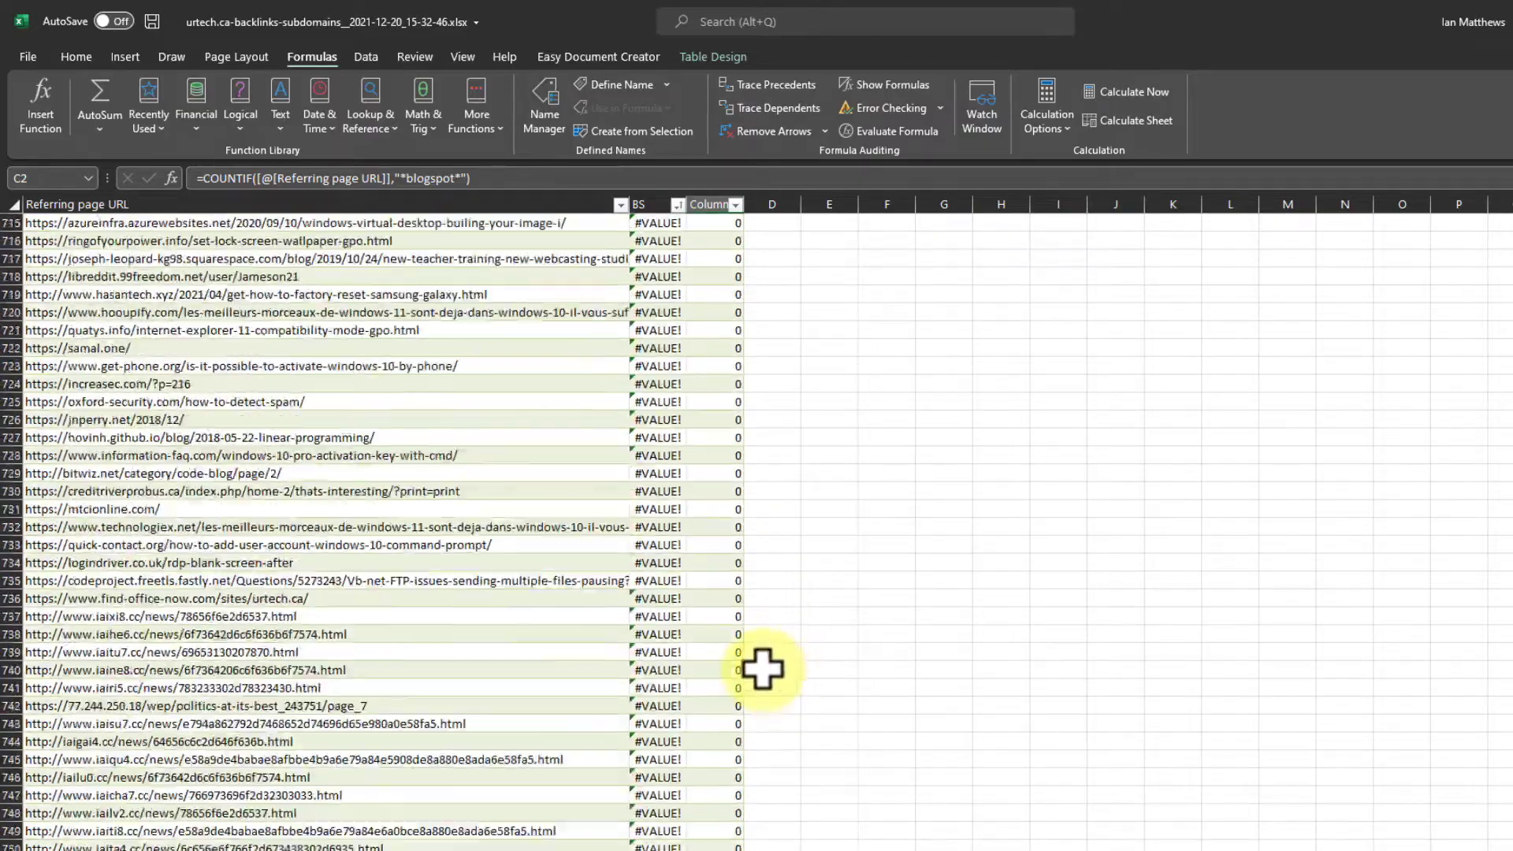
scroll(762, 668, "up", 9)
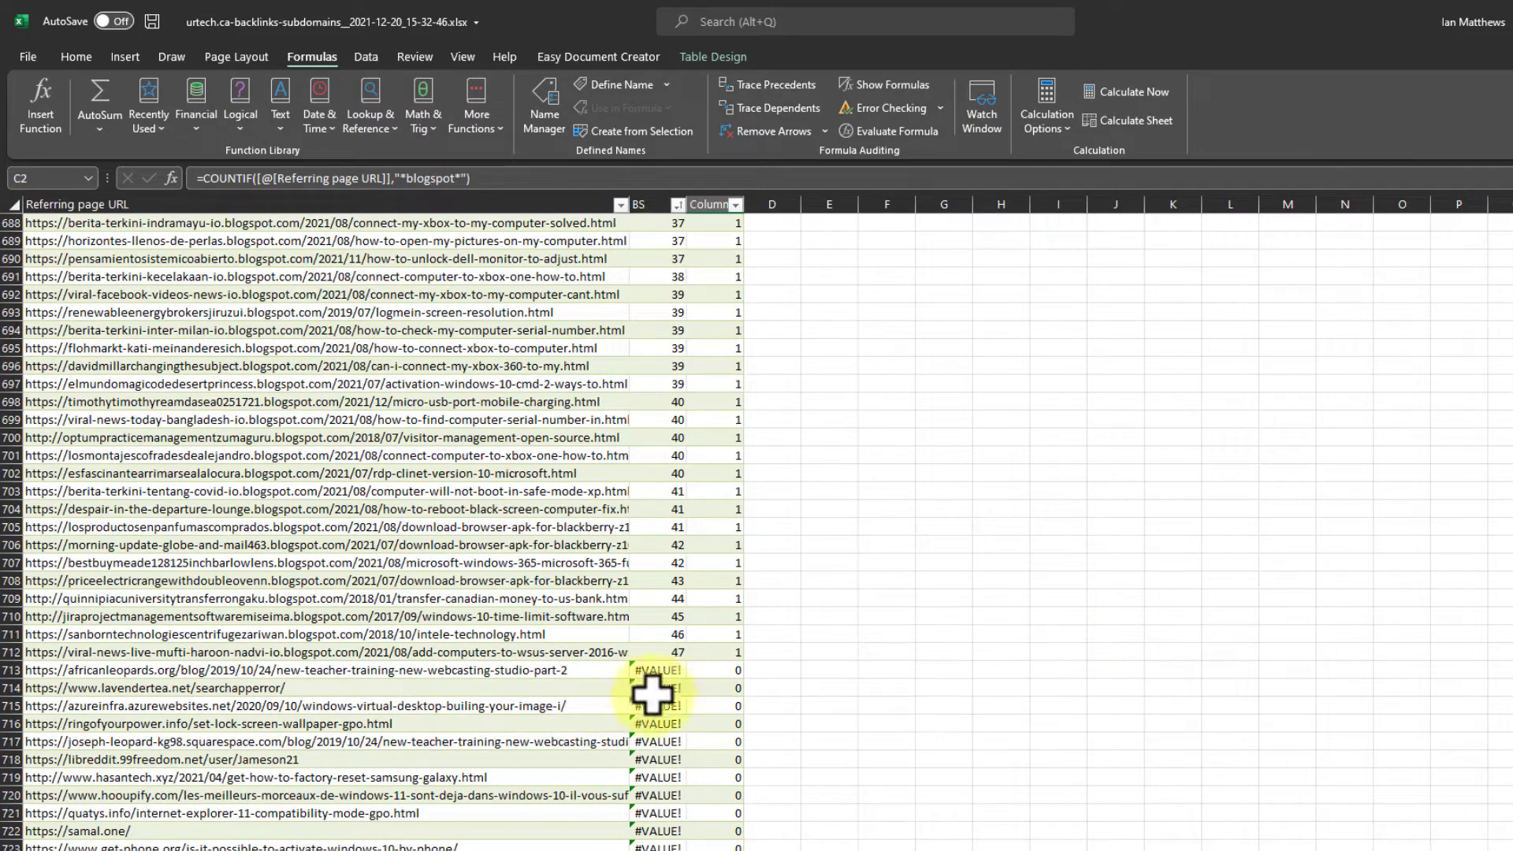
scroll(757, 532, "up", 20)
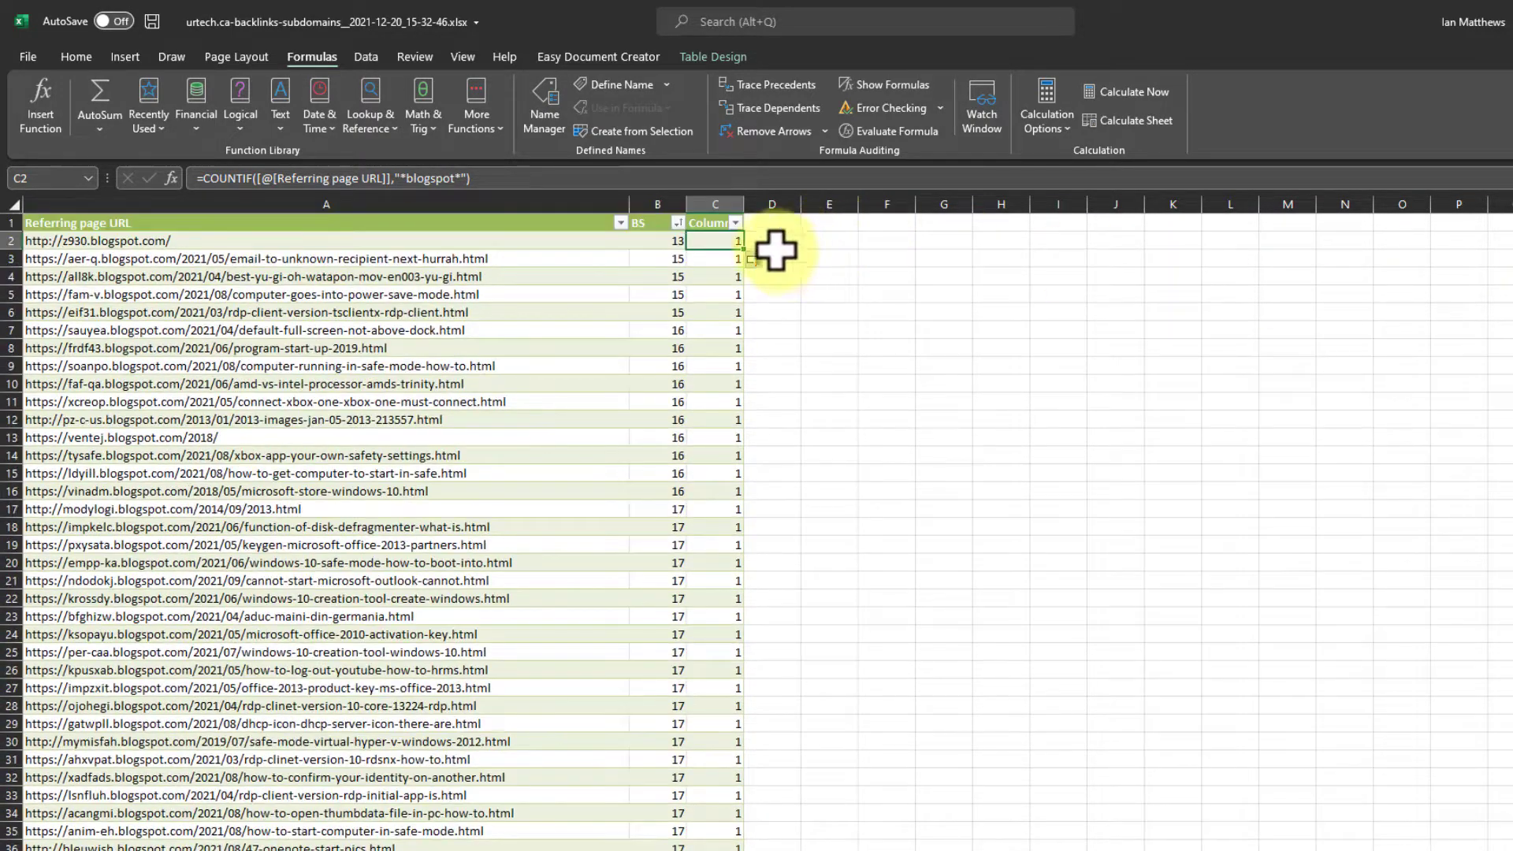
- Copy the COUNTIF formula text from C2 without its equals sign and move on to cell D2
left_click(500, 174)
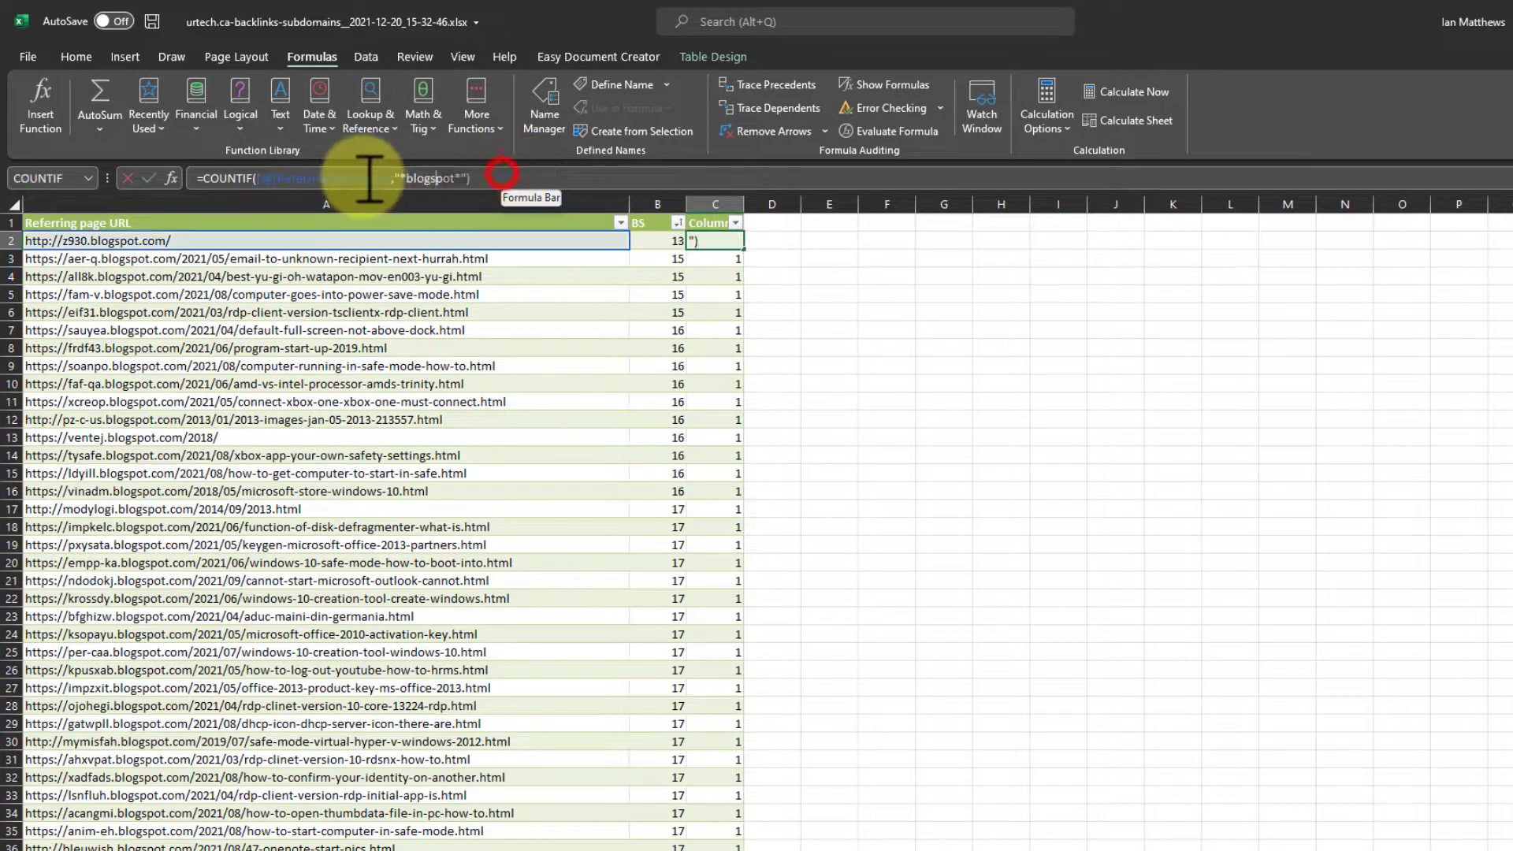
right_click(211, 178)
left_click(260, 215)
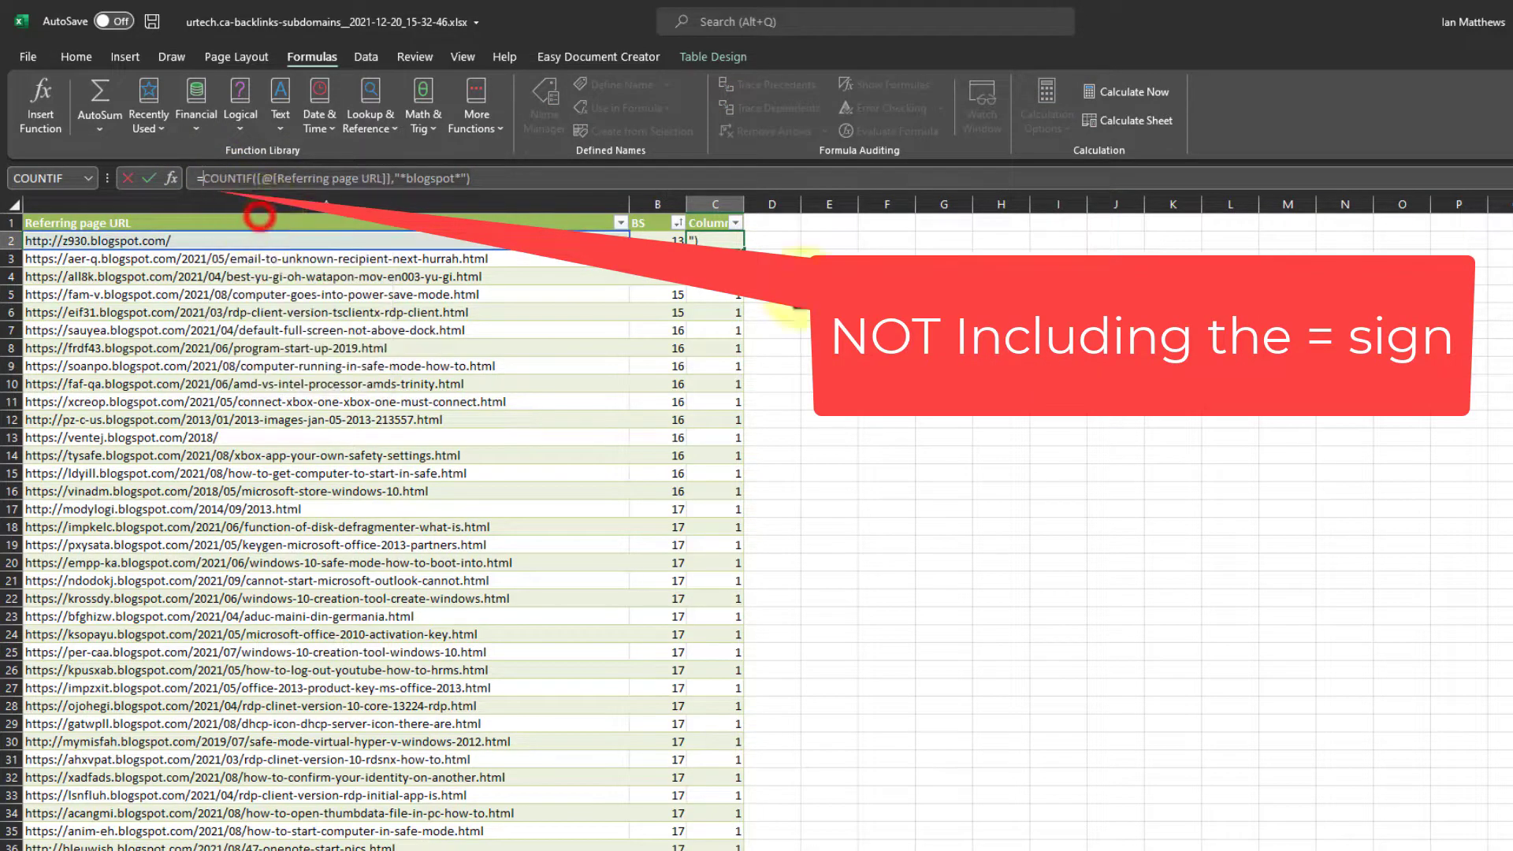
key("Tab")
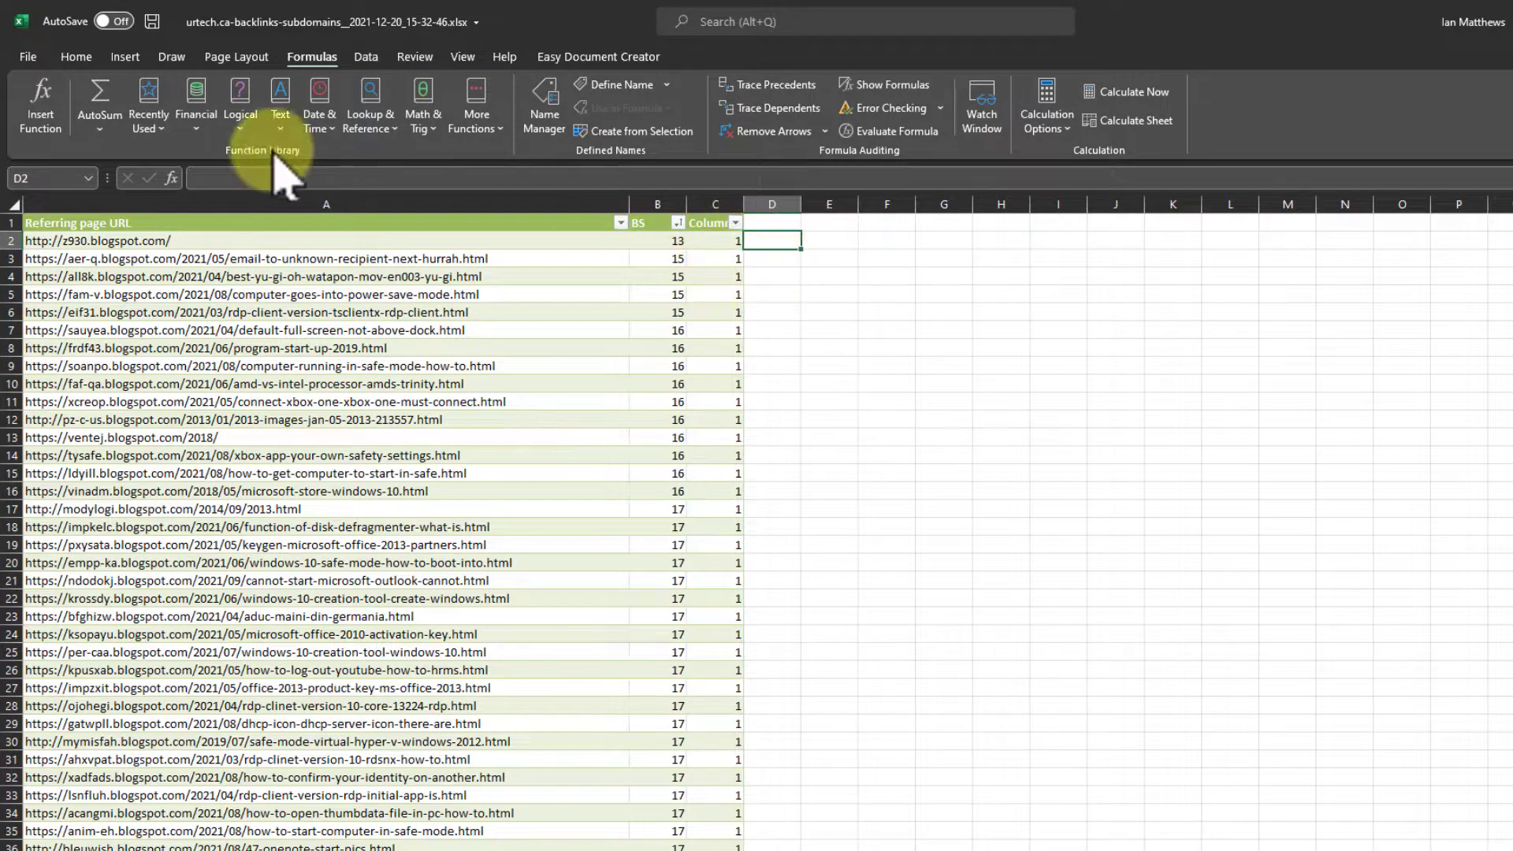
- Insert an IF function in D2 and paste the copied COUNTIF expression as its logical test
left_click(44, 96)
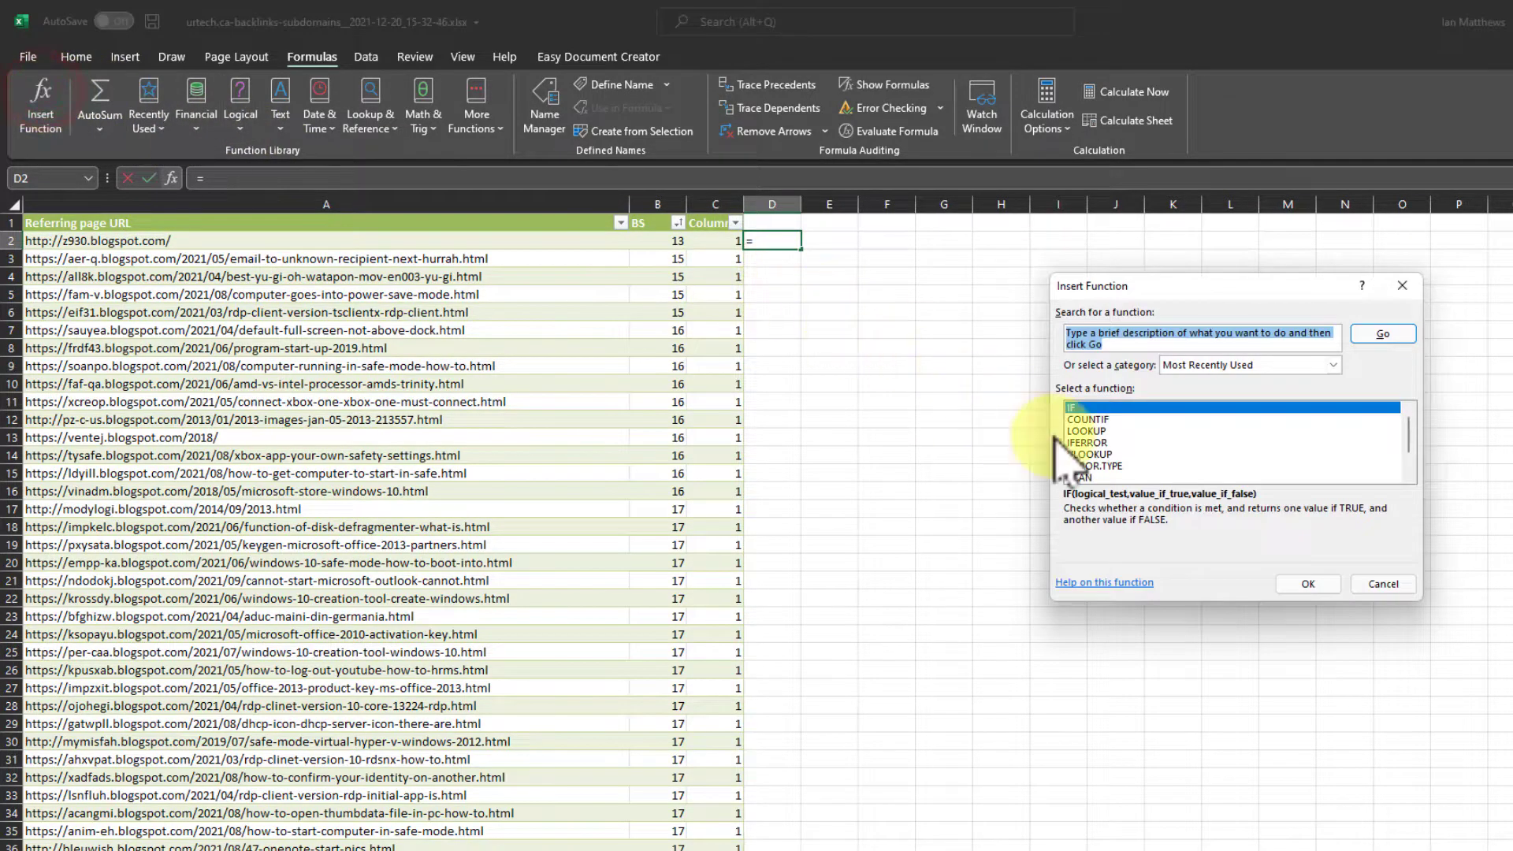
left_click(1114, 335)
type("if")
key("Return")
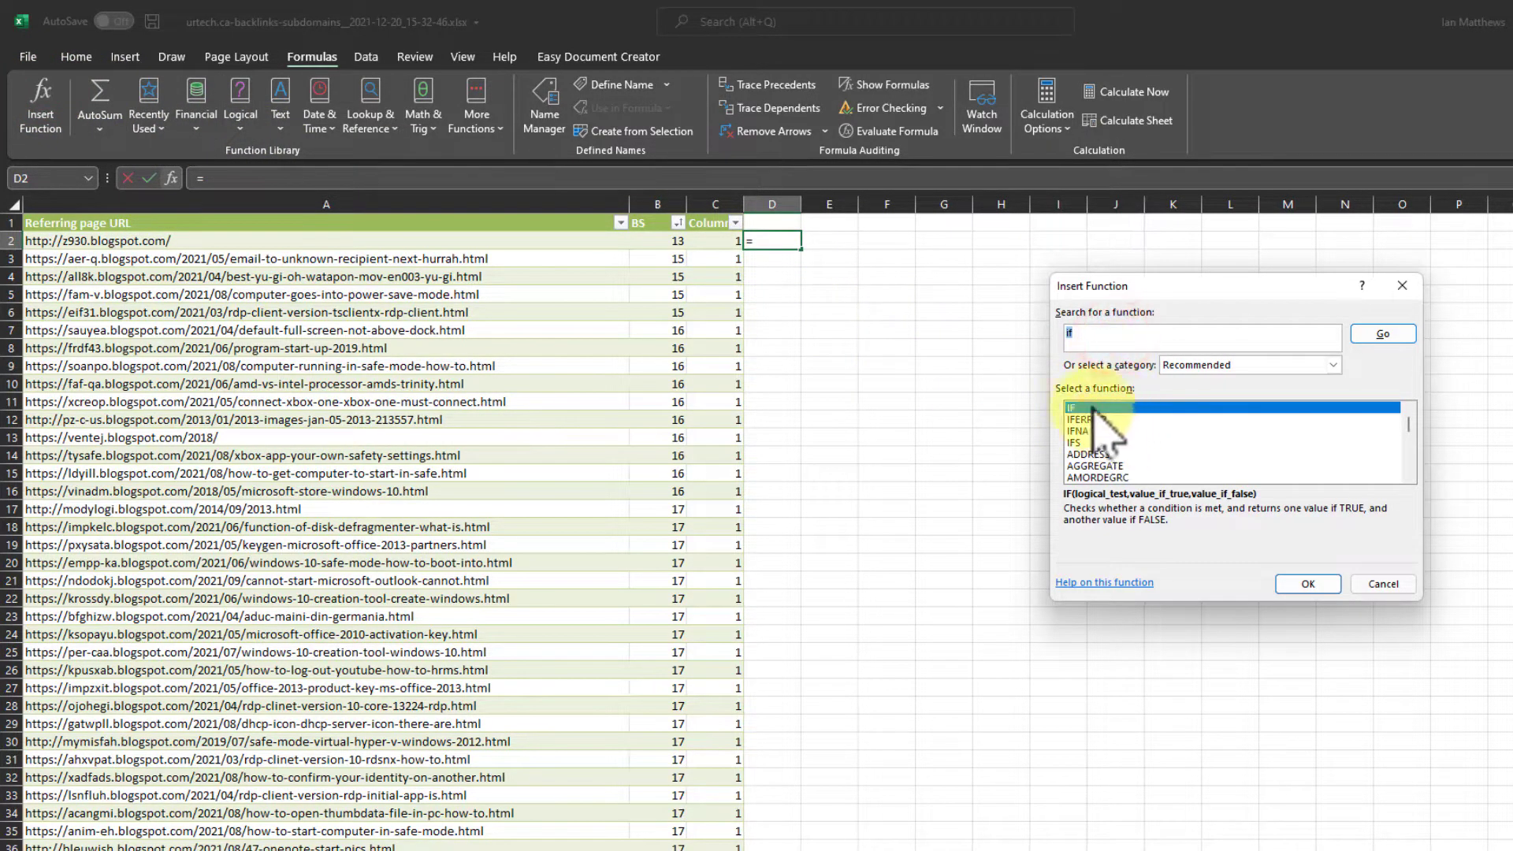
left_click(1317, 588)
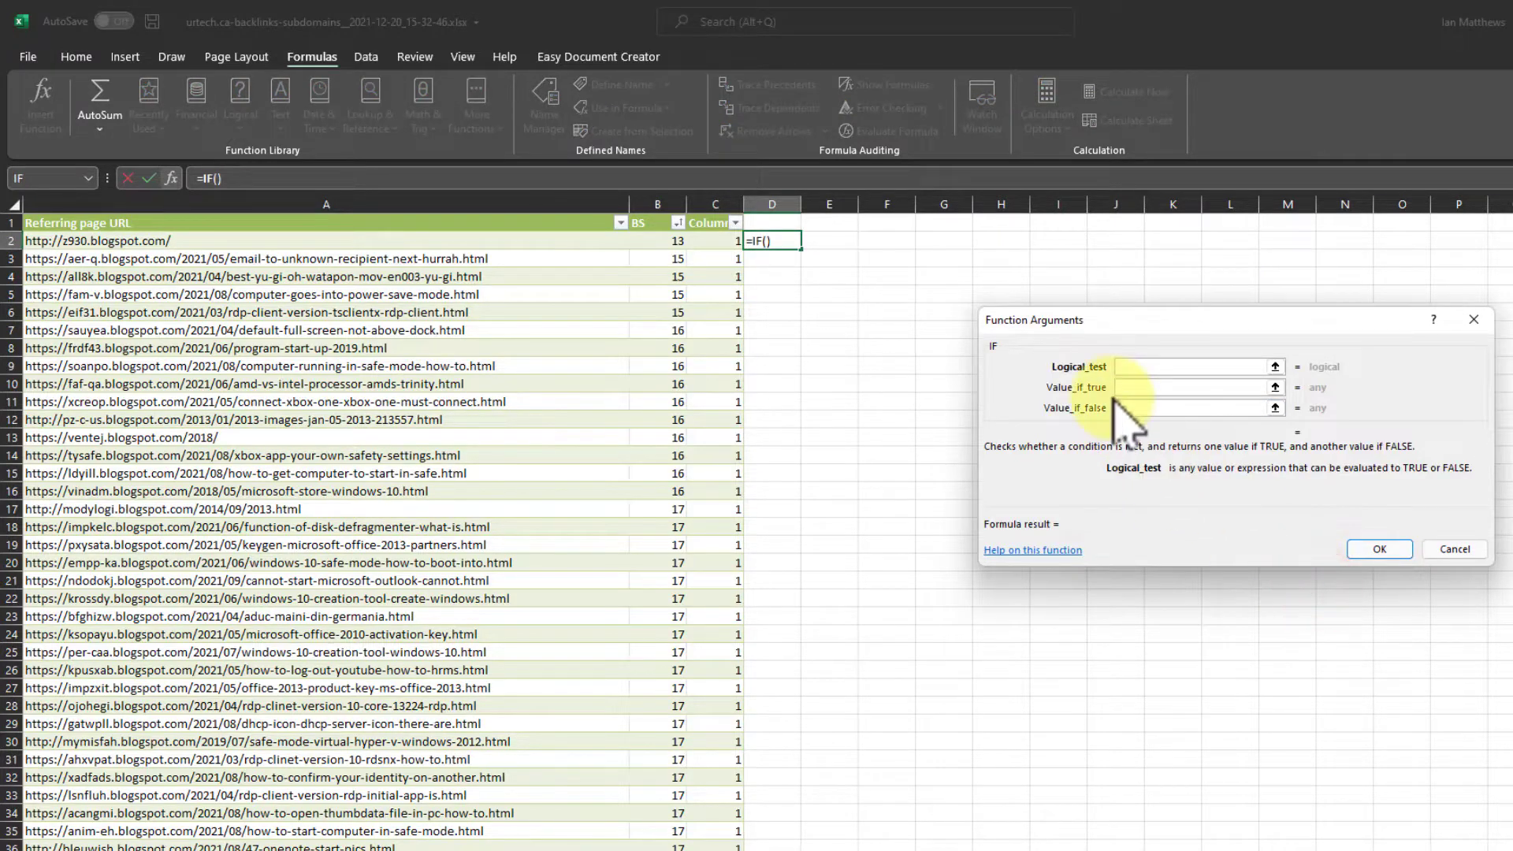
type("COUNTIF([@[Referring page URL]],\"*blogspot*\")")
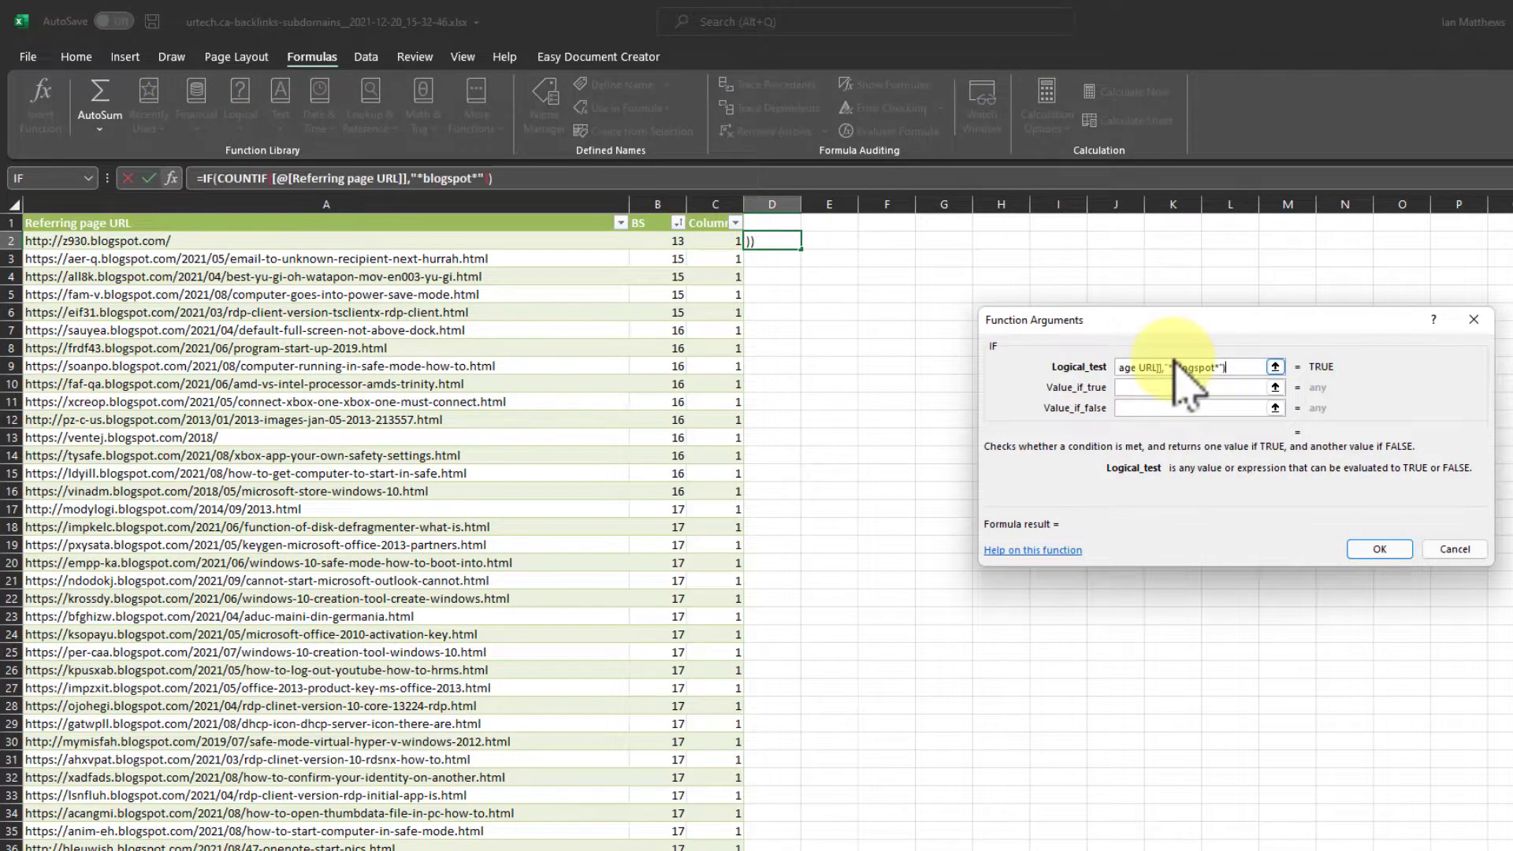
- Have the IF function return "Contains BS" when true and "No BS" when false, and fit column D to its contents
left_click(1164, 388)
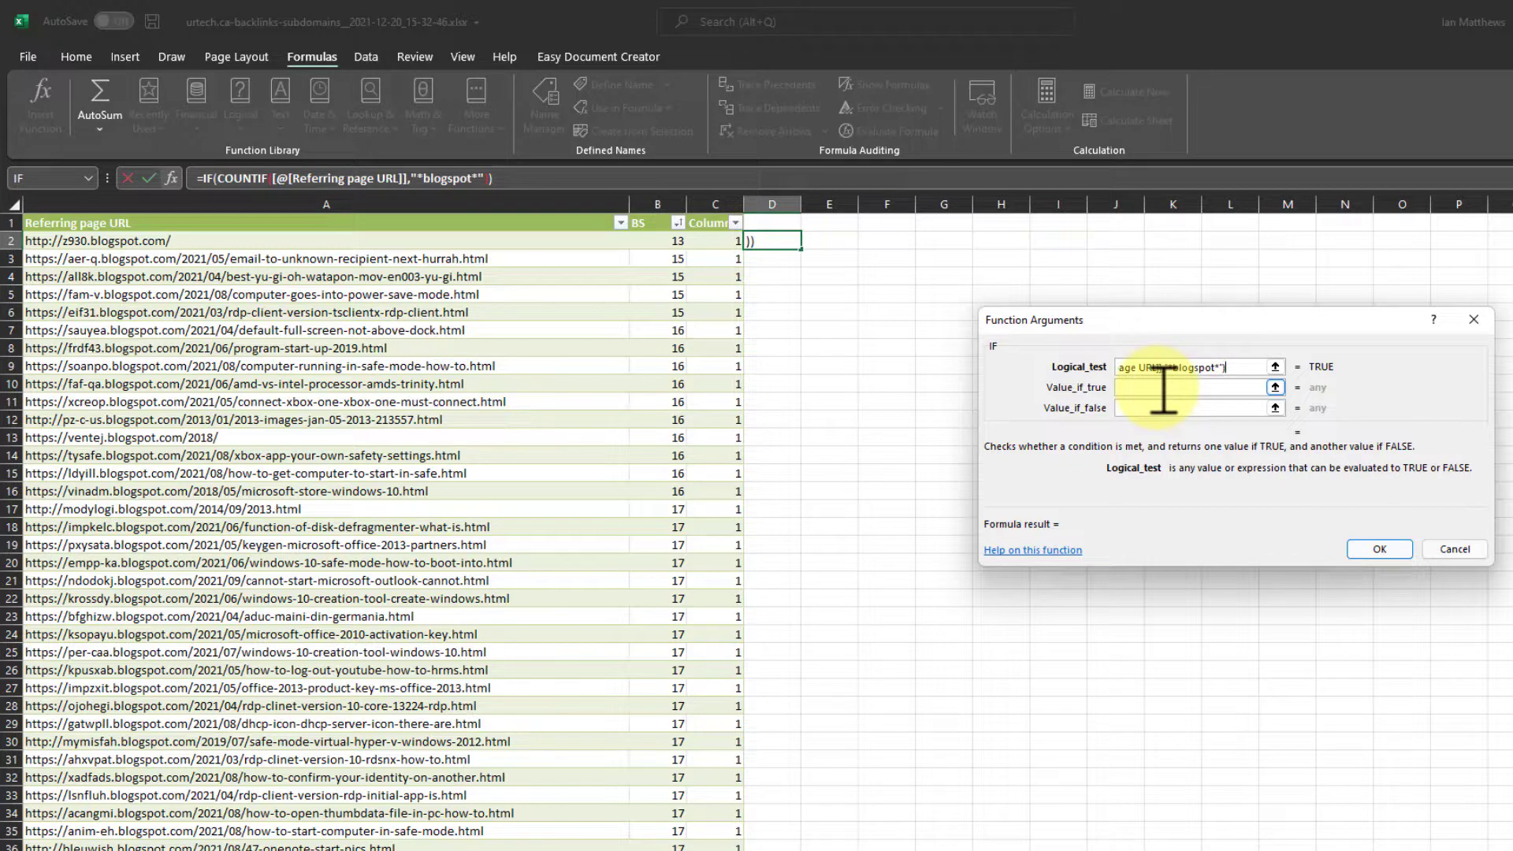
left_click(1165, 388)
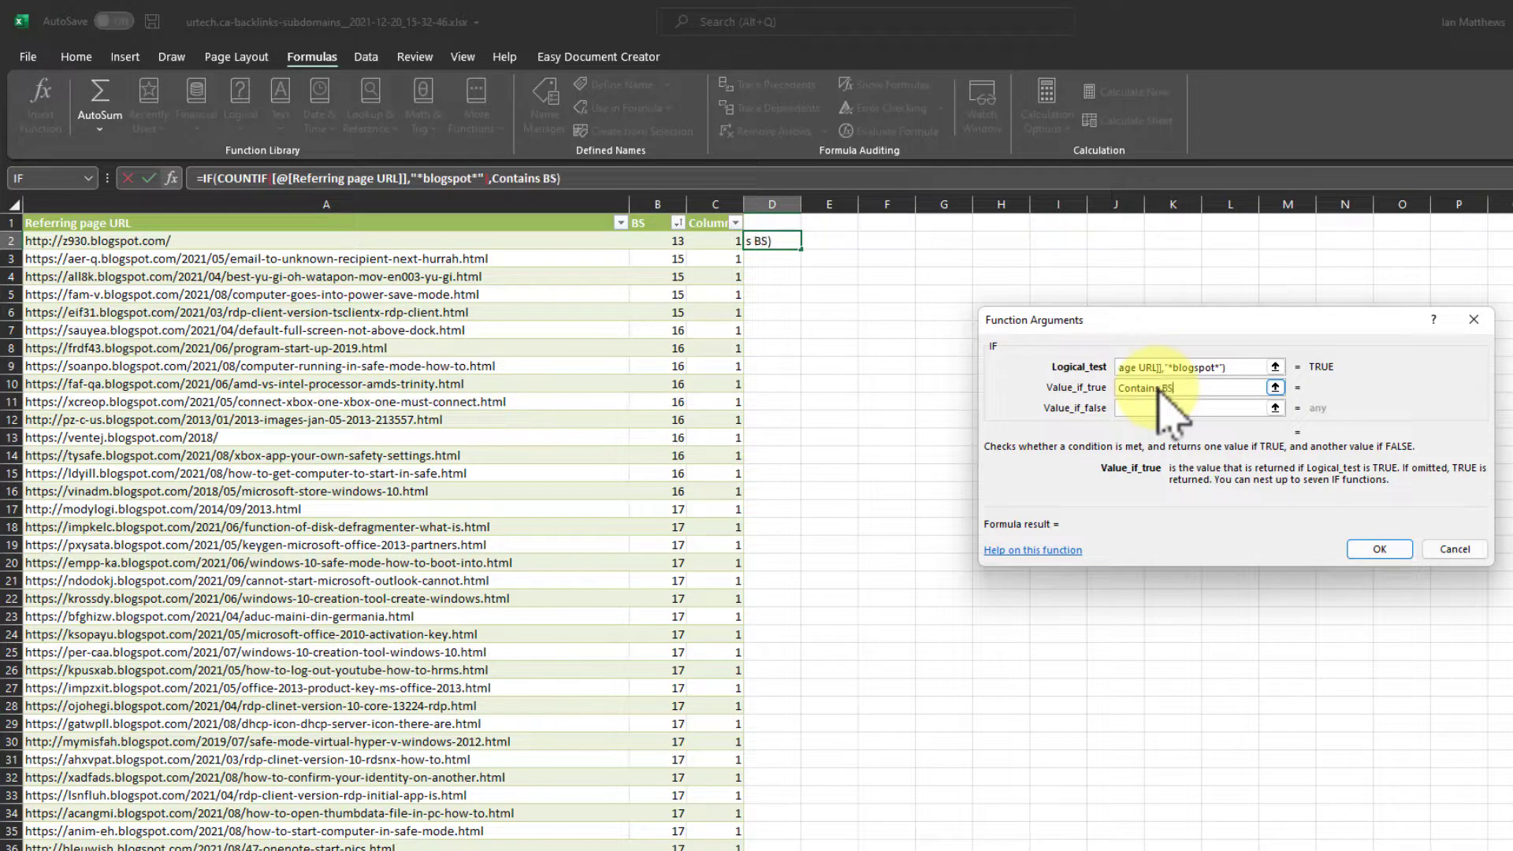
key("Tab")
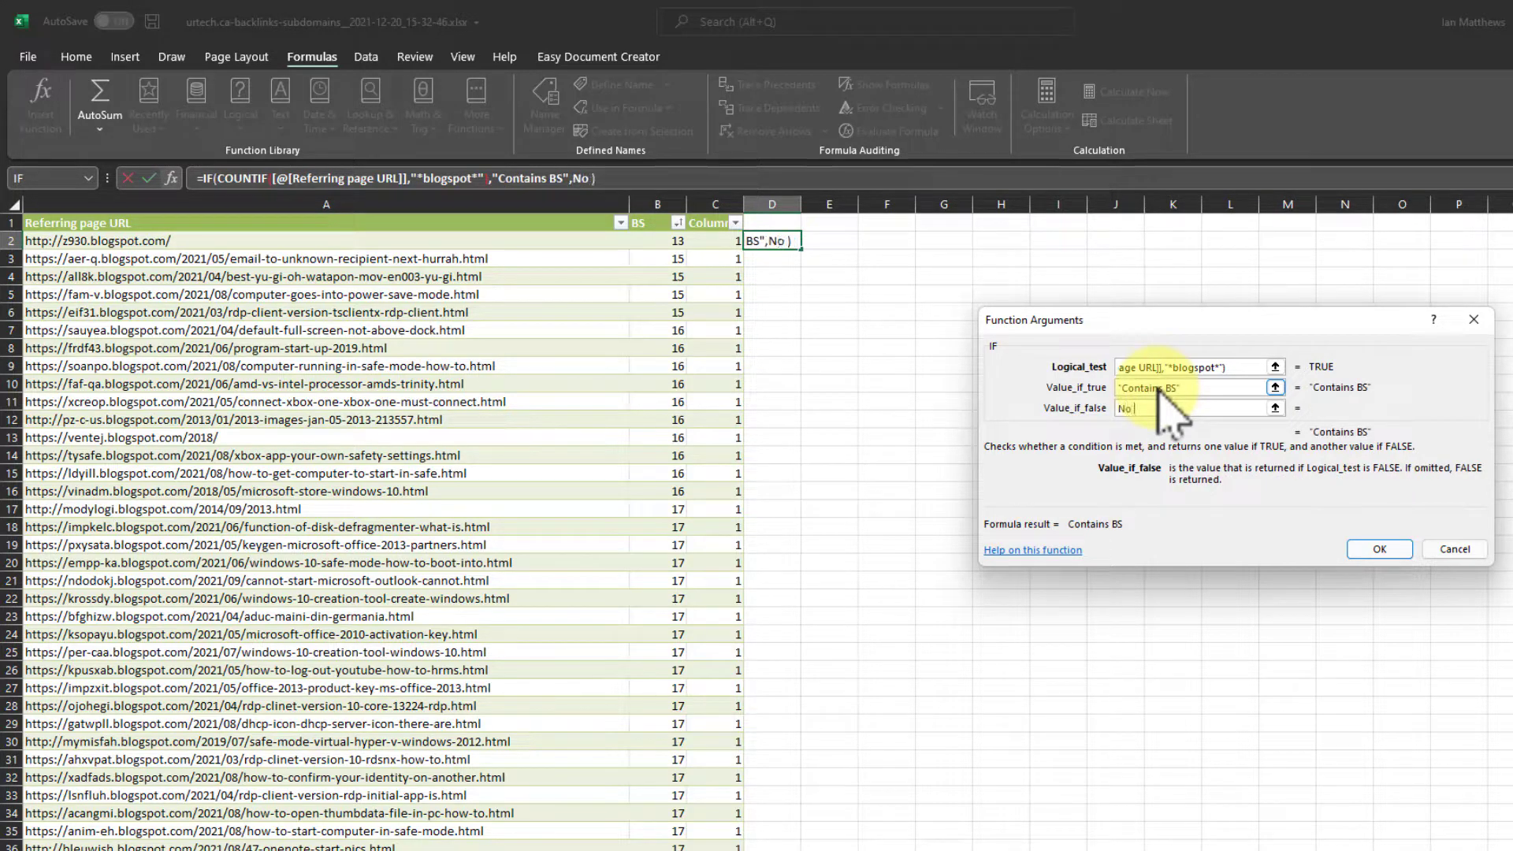
left_click(1379, 549)
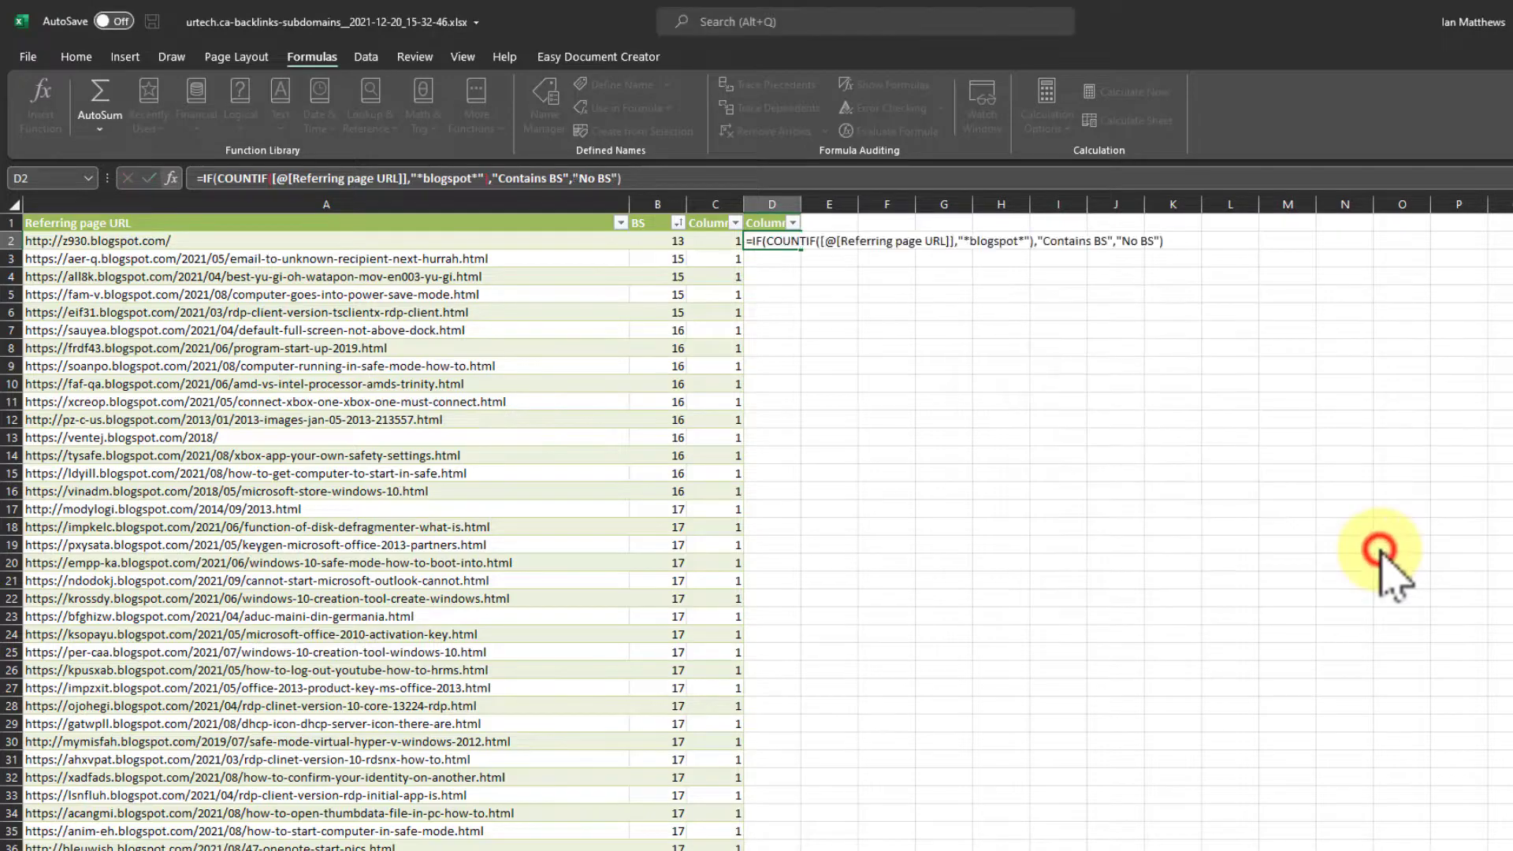
double_click(801, 204)
- Examine the IF labels down the table around the boundary between blogspot and other URLs
scroll(1188, 496, "down", 18)
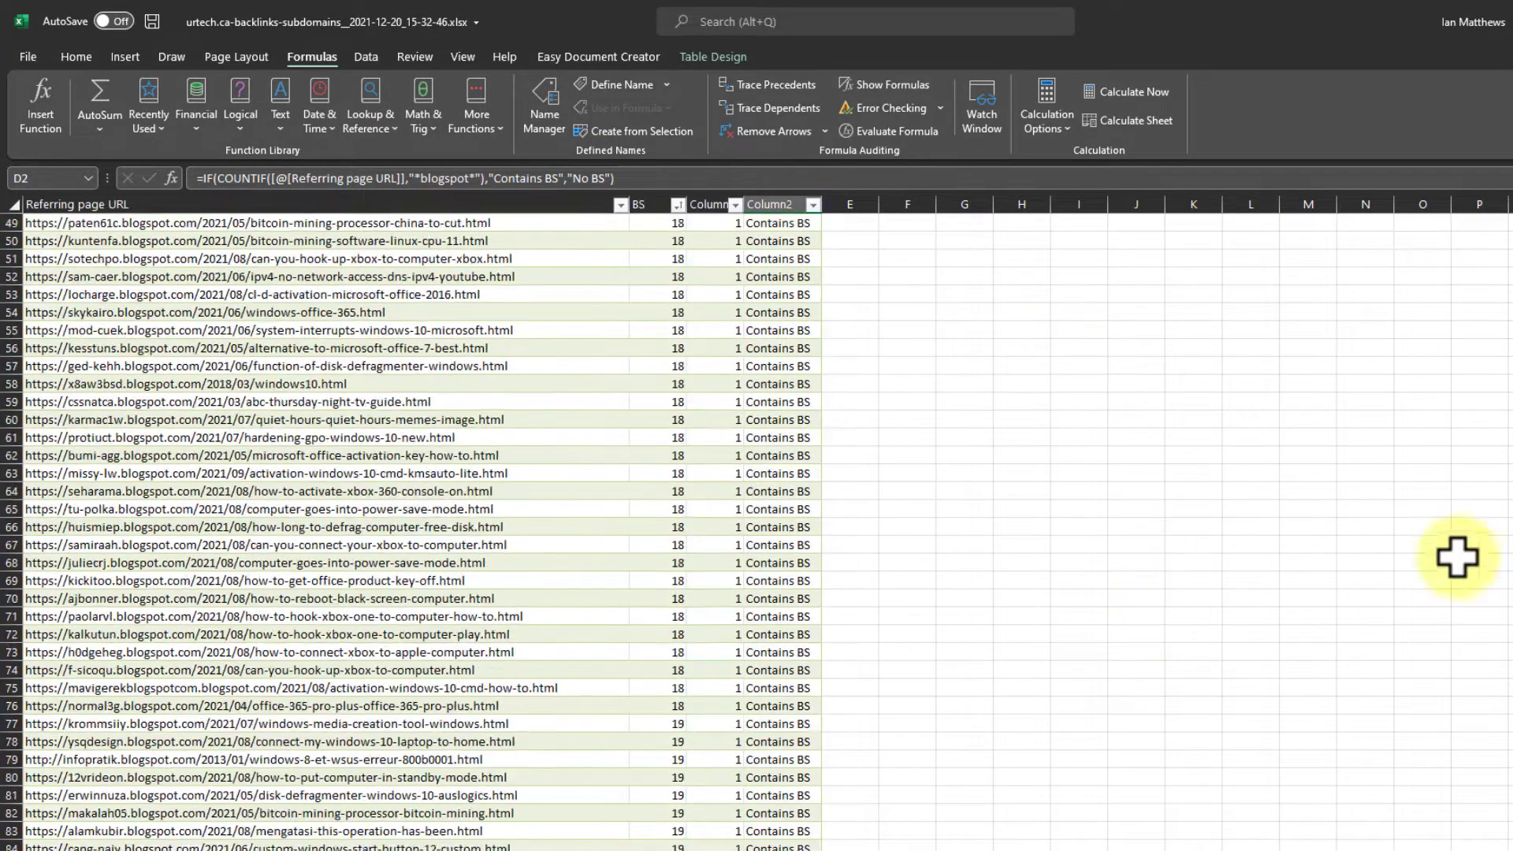
scroll(757, 530, "down", 20)
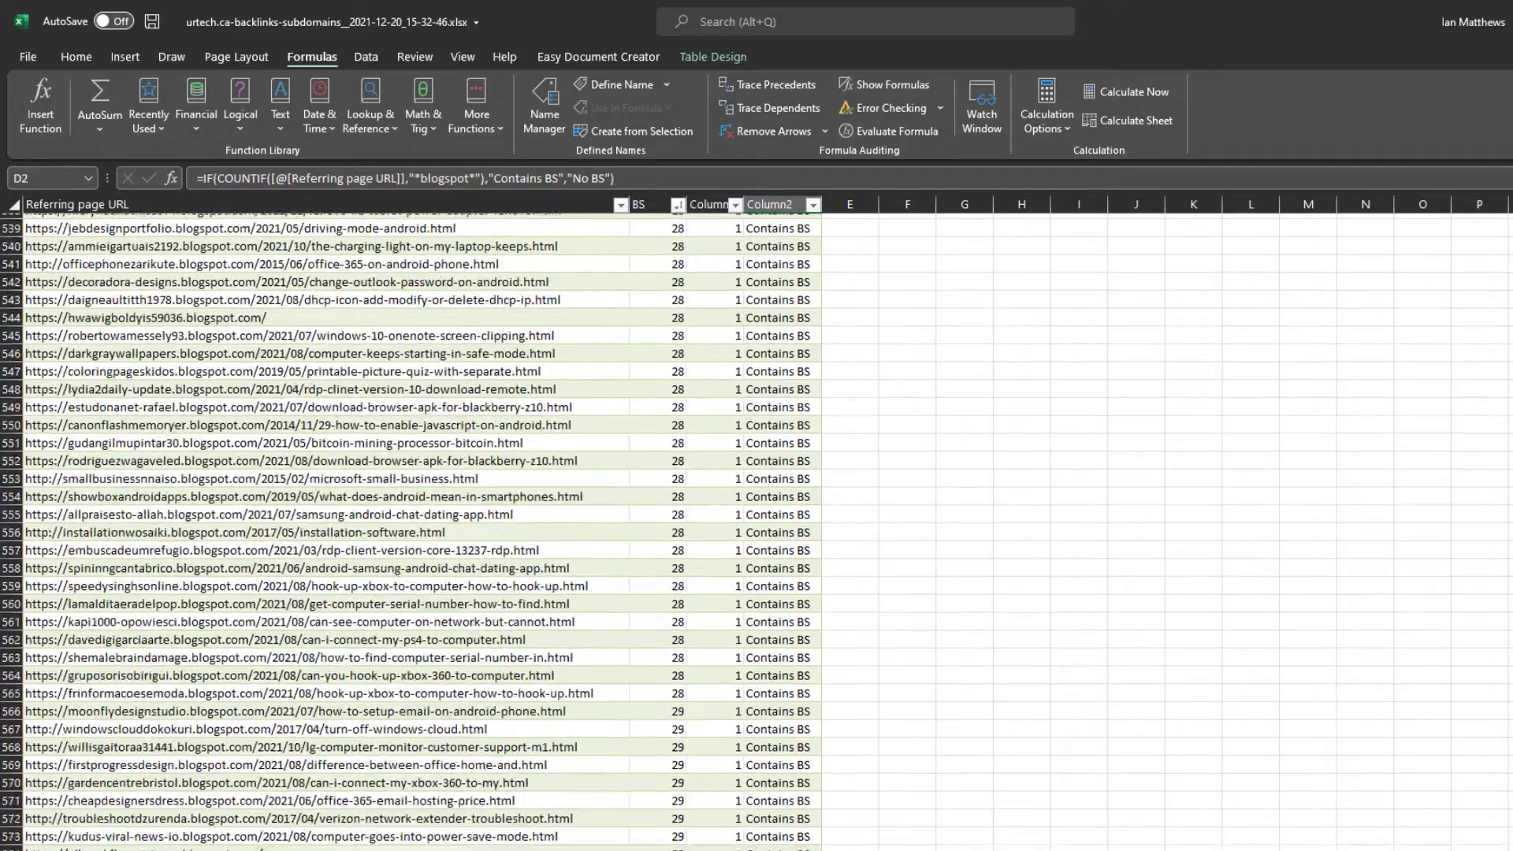
scroll(887, 544, "down", 1)
scroll(887, 544, "up", 7)
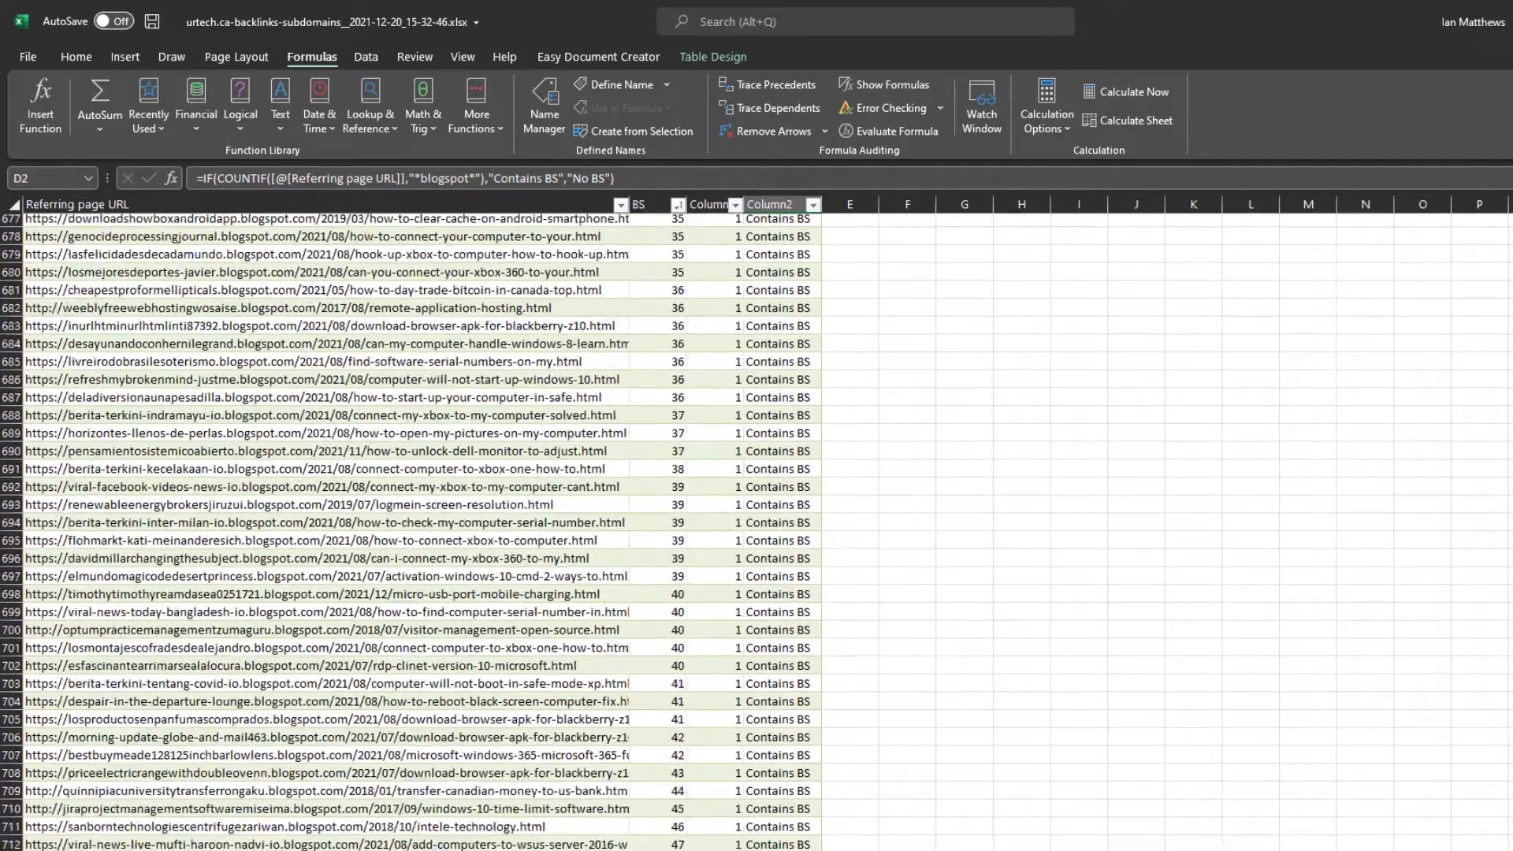
scroll(887, 544, "down", 7)
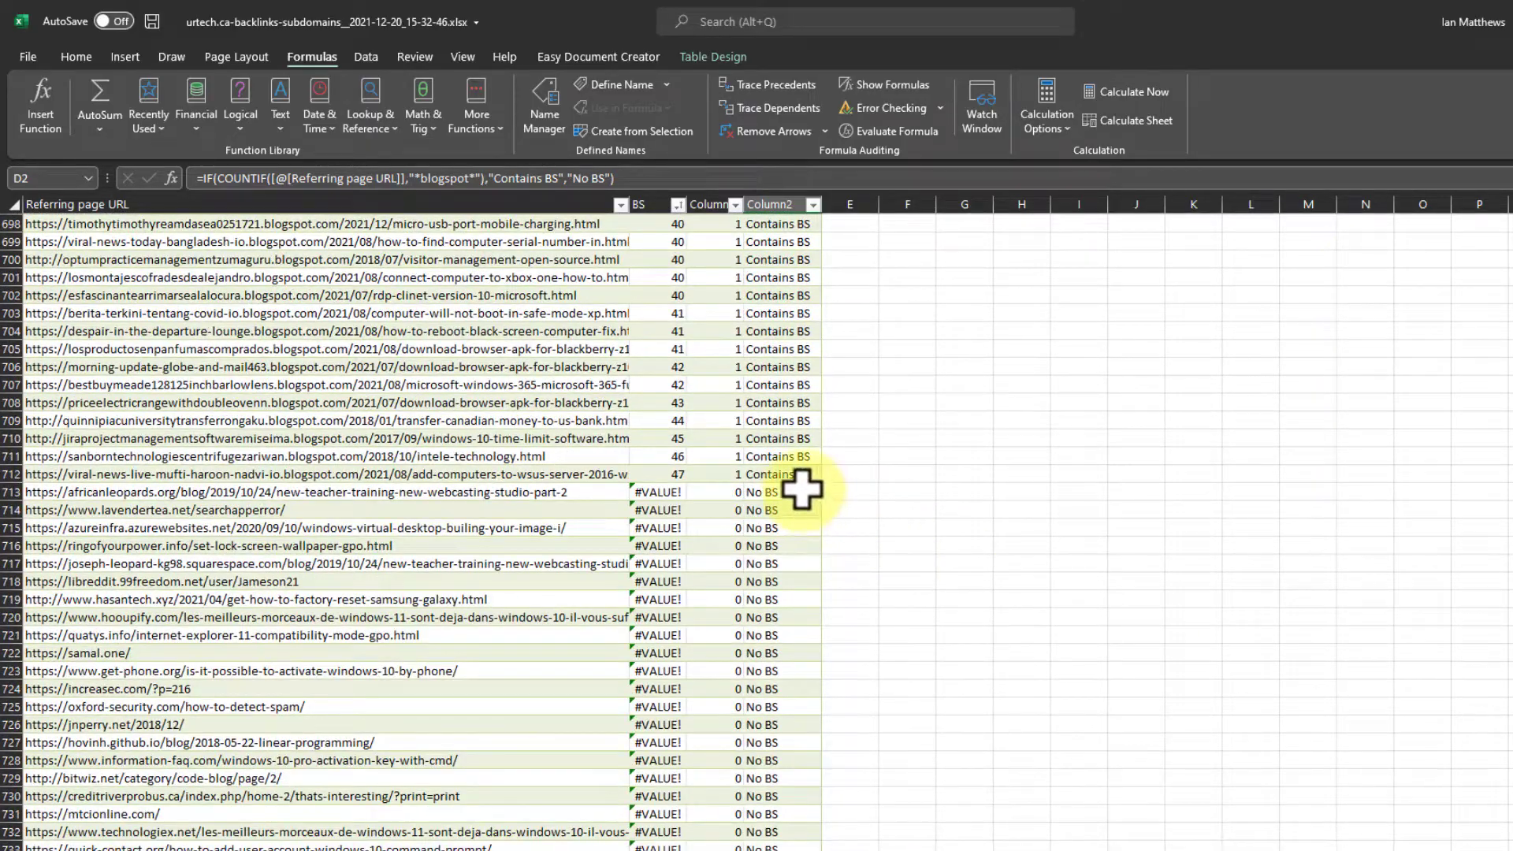
scroll(812, 441, "up", 15)
scroll(836, 371, "up", 20)
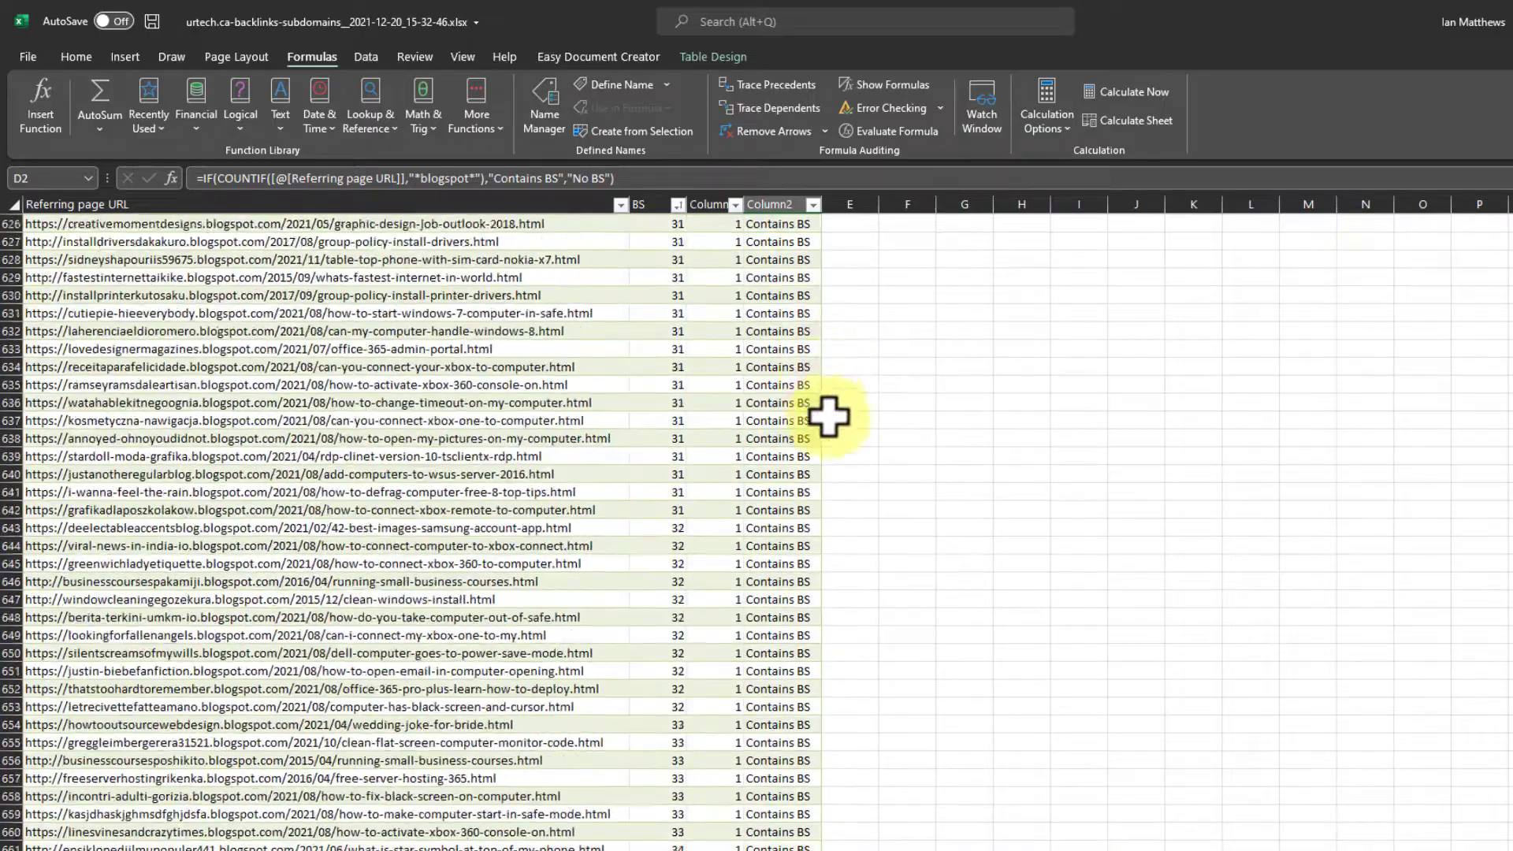
scroll(876, 381, "up", 20)
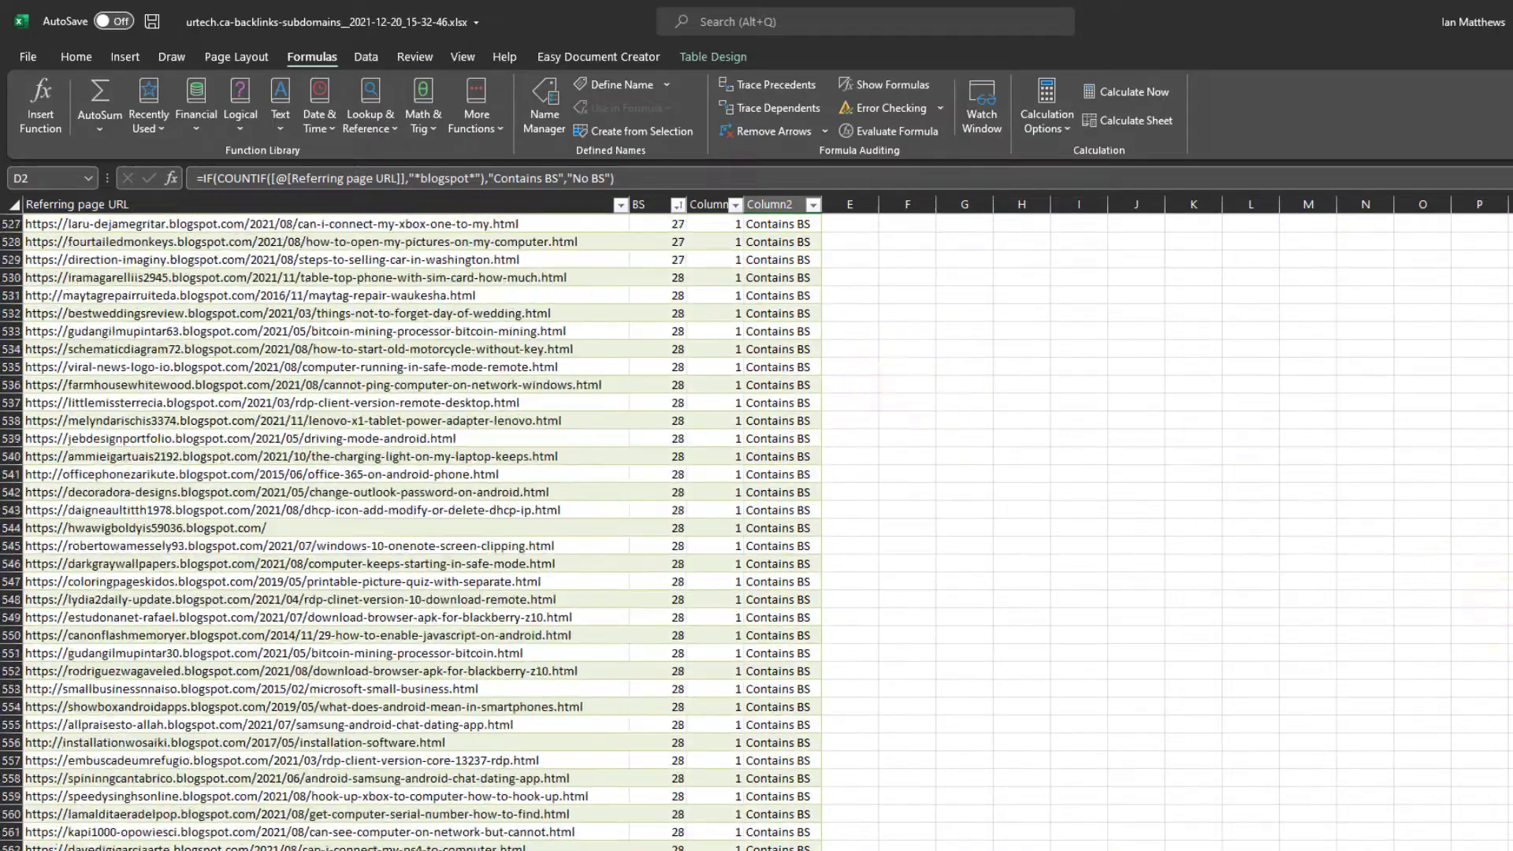
- Delete the BS and COUNTIF columns, B and C, from the worksheet
left_click(710, 203)
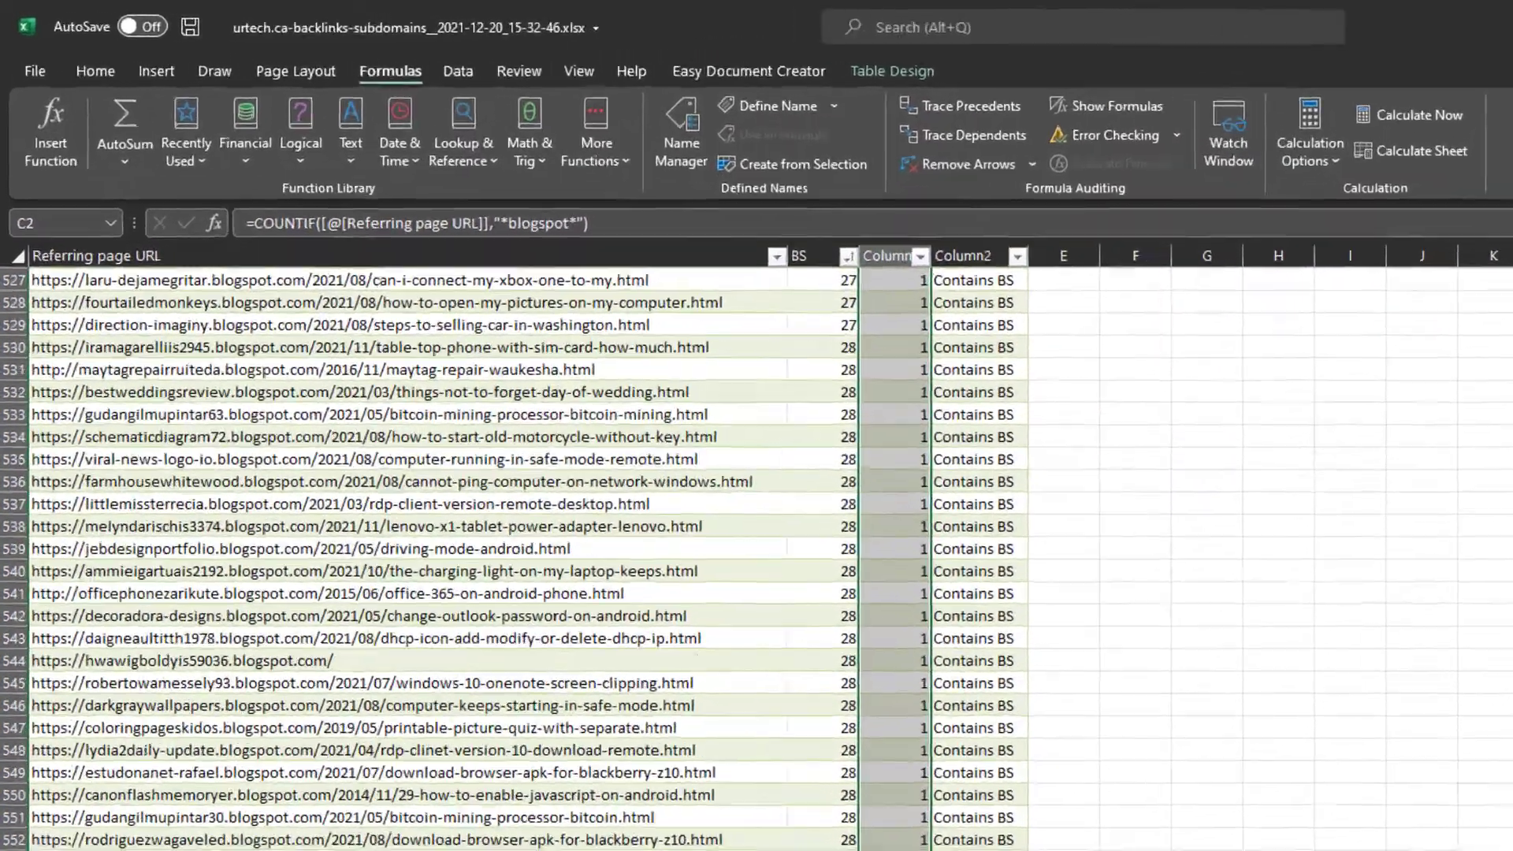
scroll(757, 615, "up", 20)
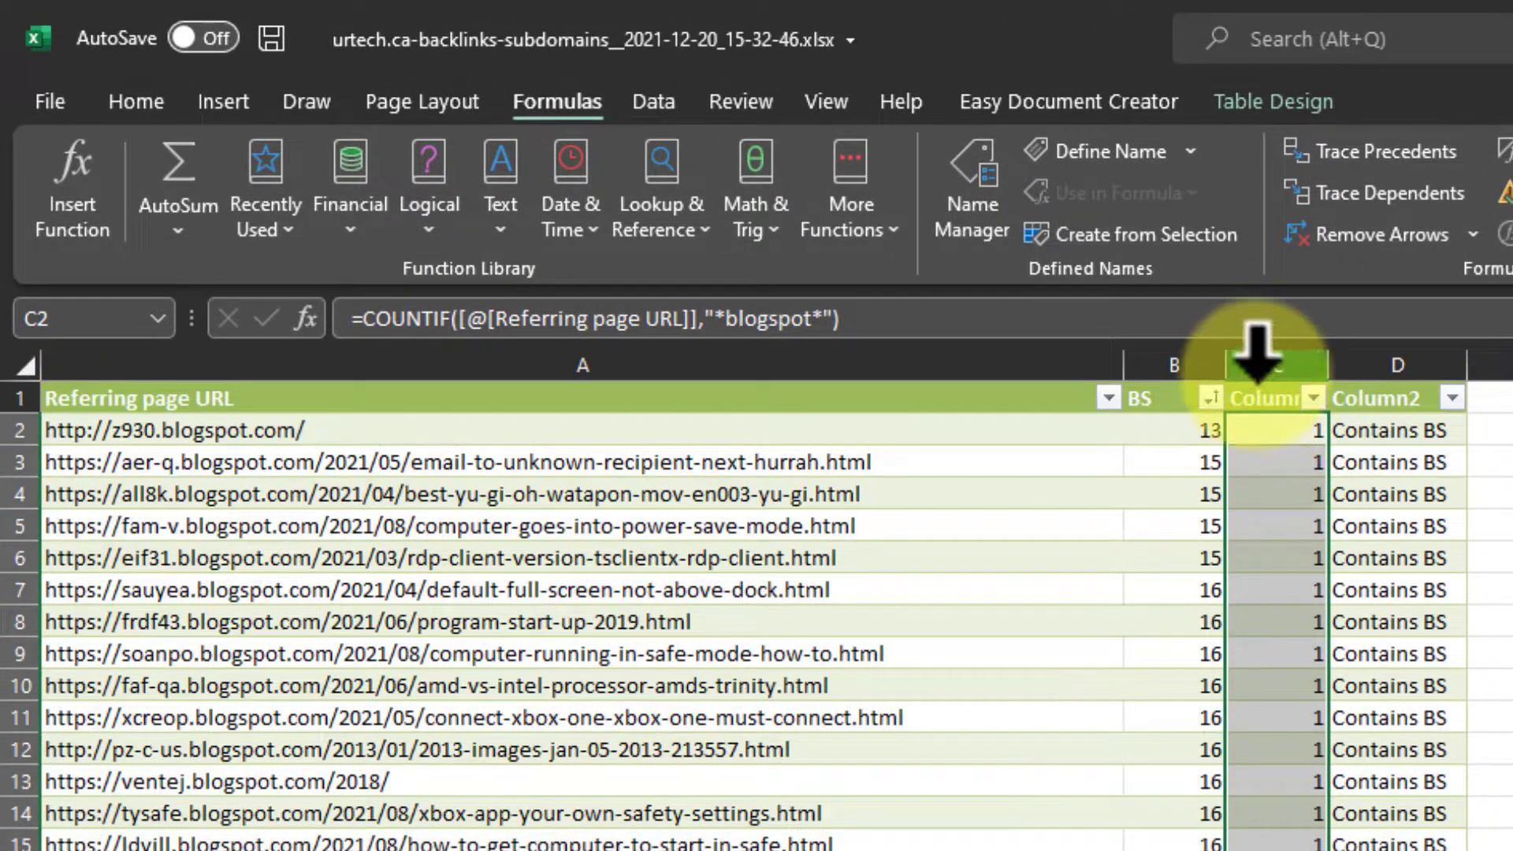
left_click(1265, 364)
left_click_drag(1265, 350, 1190, 361)
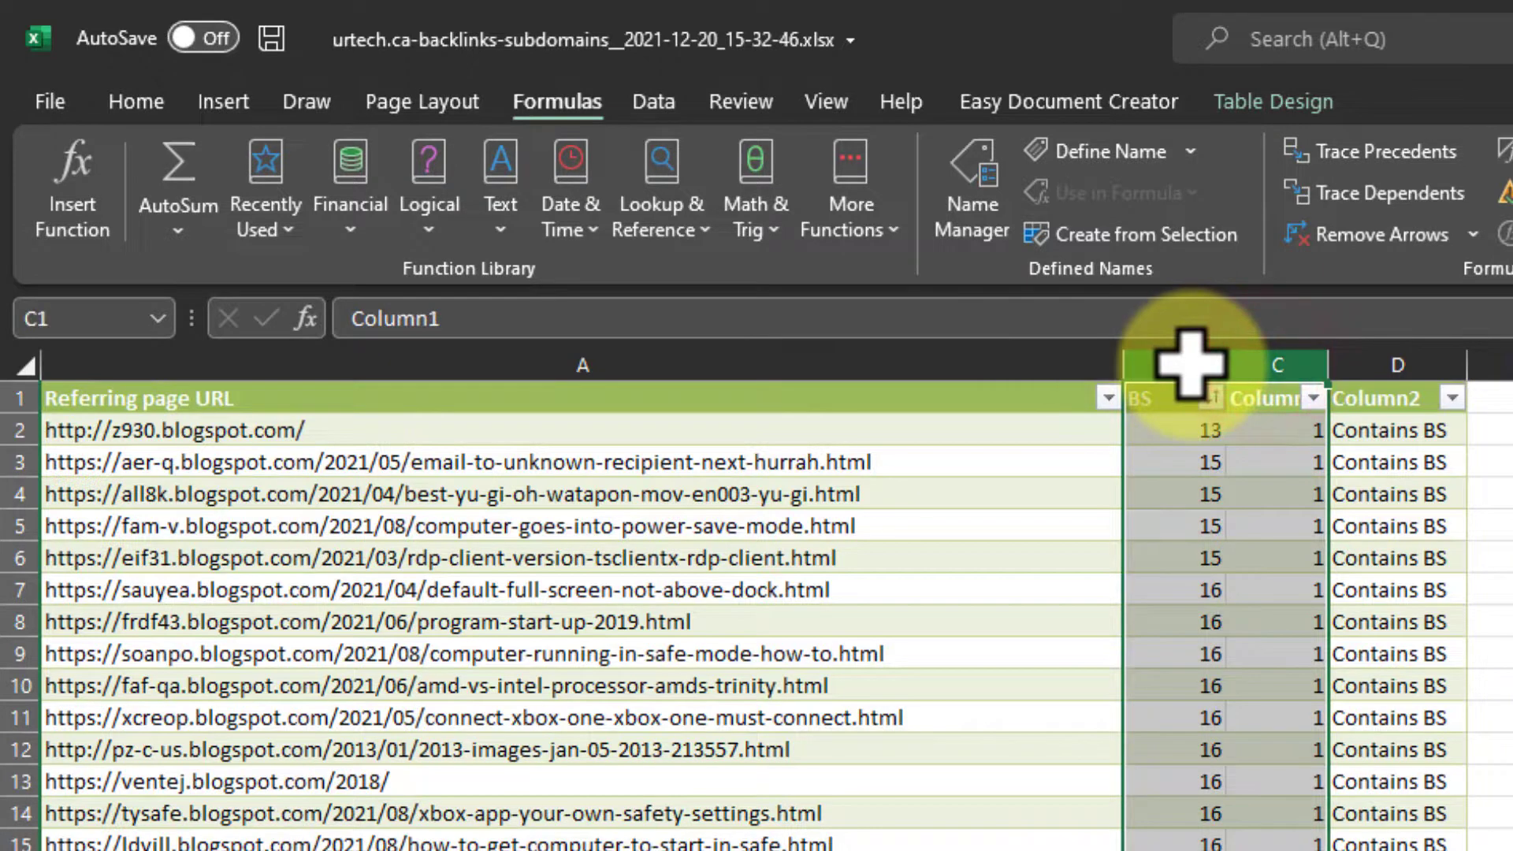
right_click(1189, 362)
left_click(1279, 674)
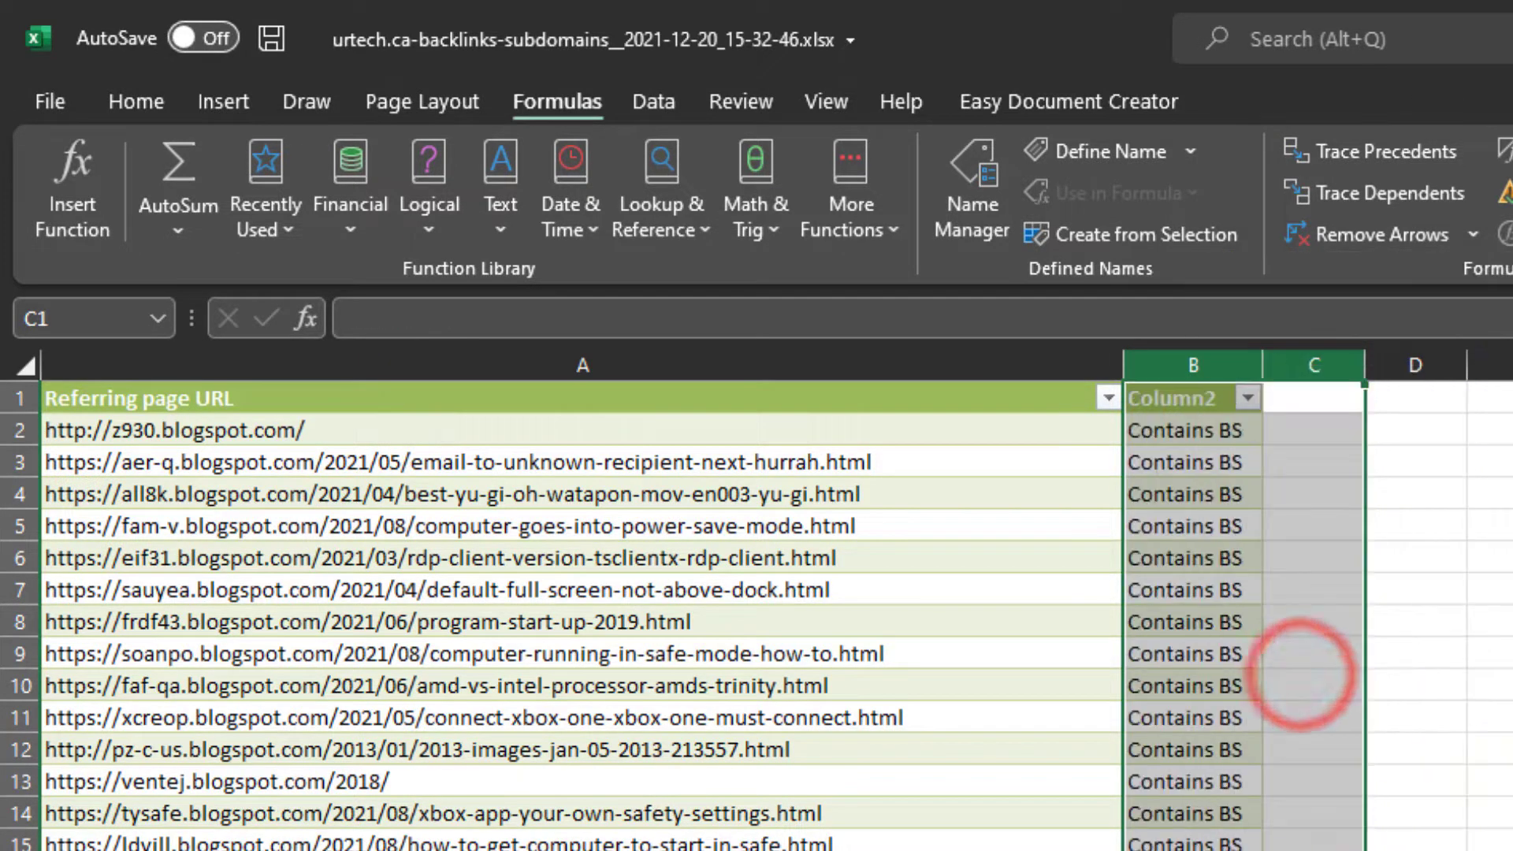
- Check the combined IF and COUNTIF formula in B2, and sort the table by Column2 from Z to A
left_click(1509, 717)
left_click(1245, 430)
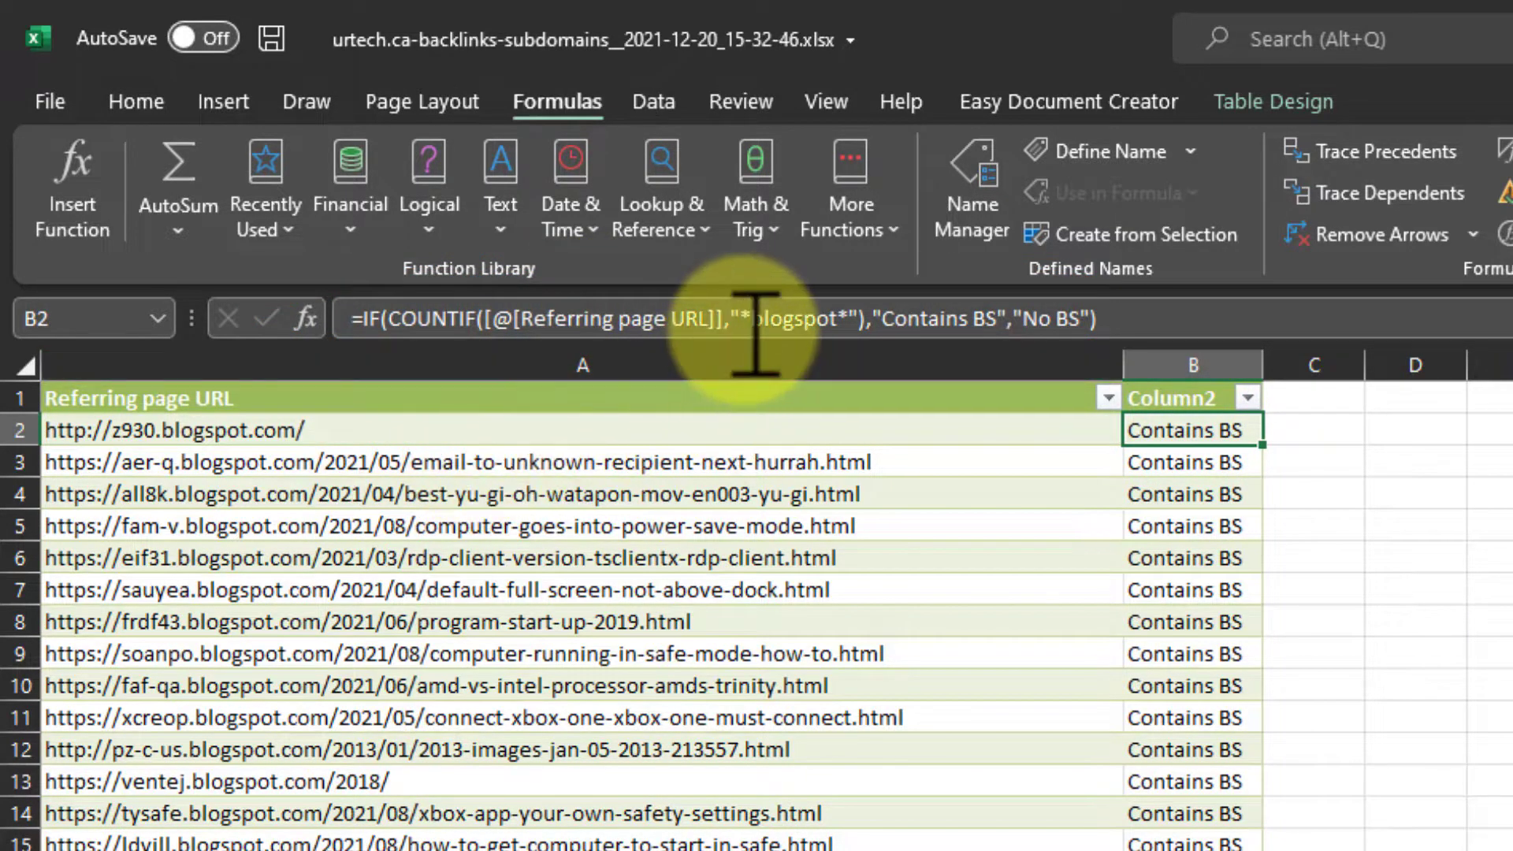
left_click(861, 318)
type(")")
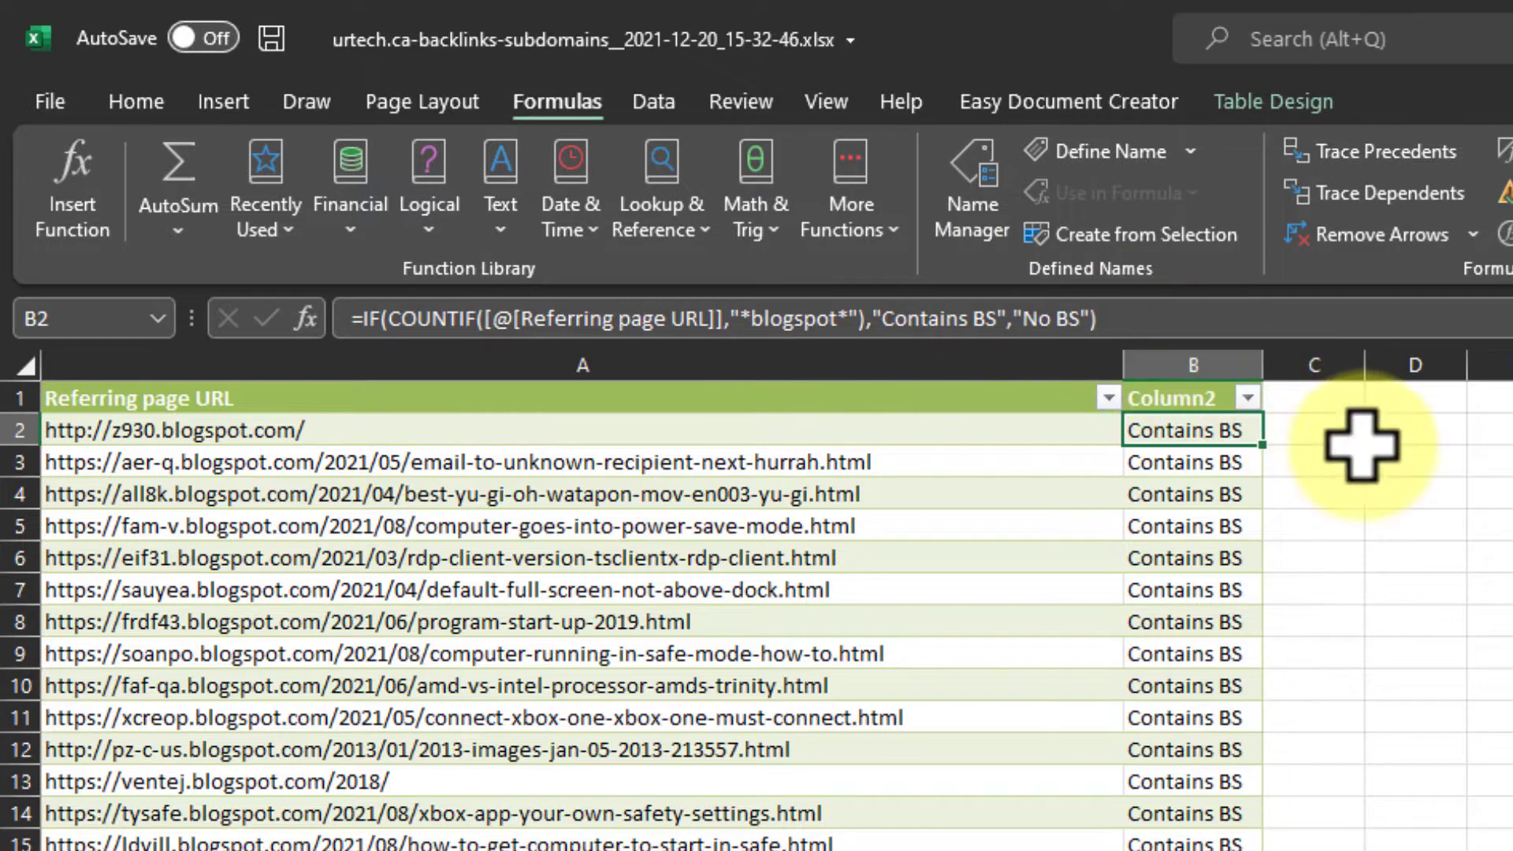
left_click(1248, 398)
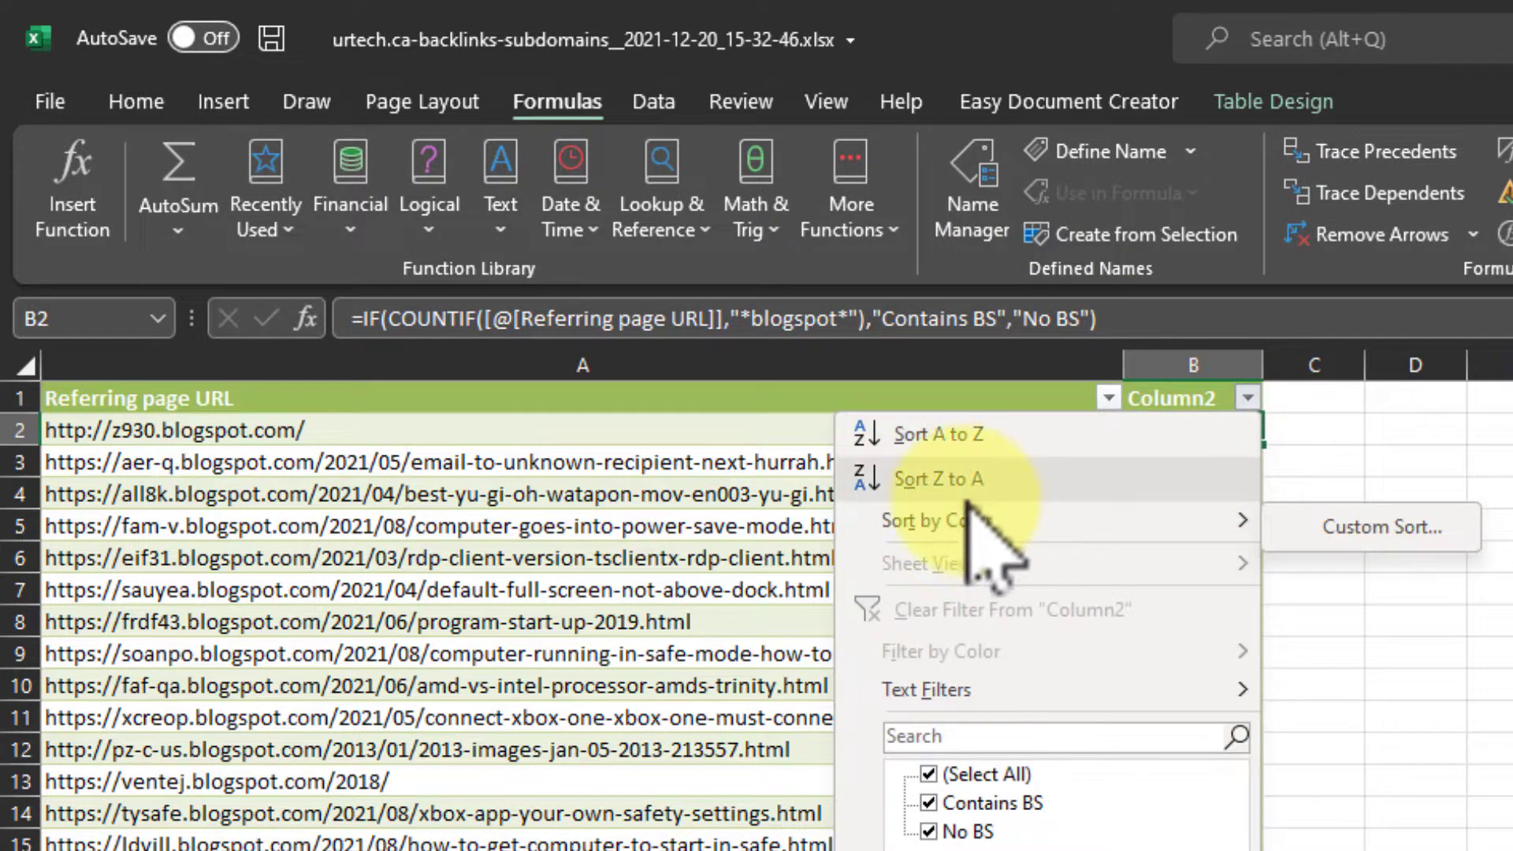
left_click(952, 476)
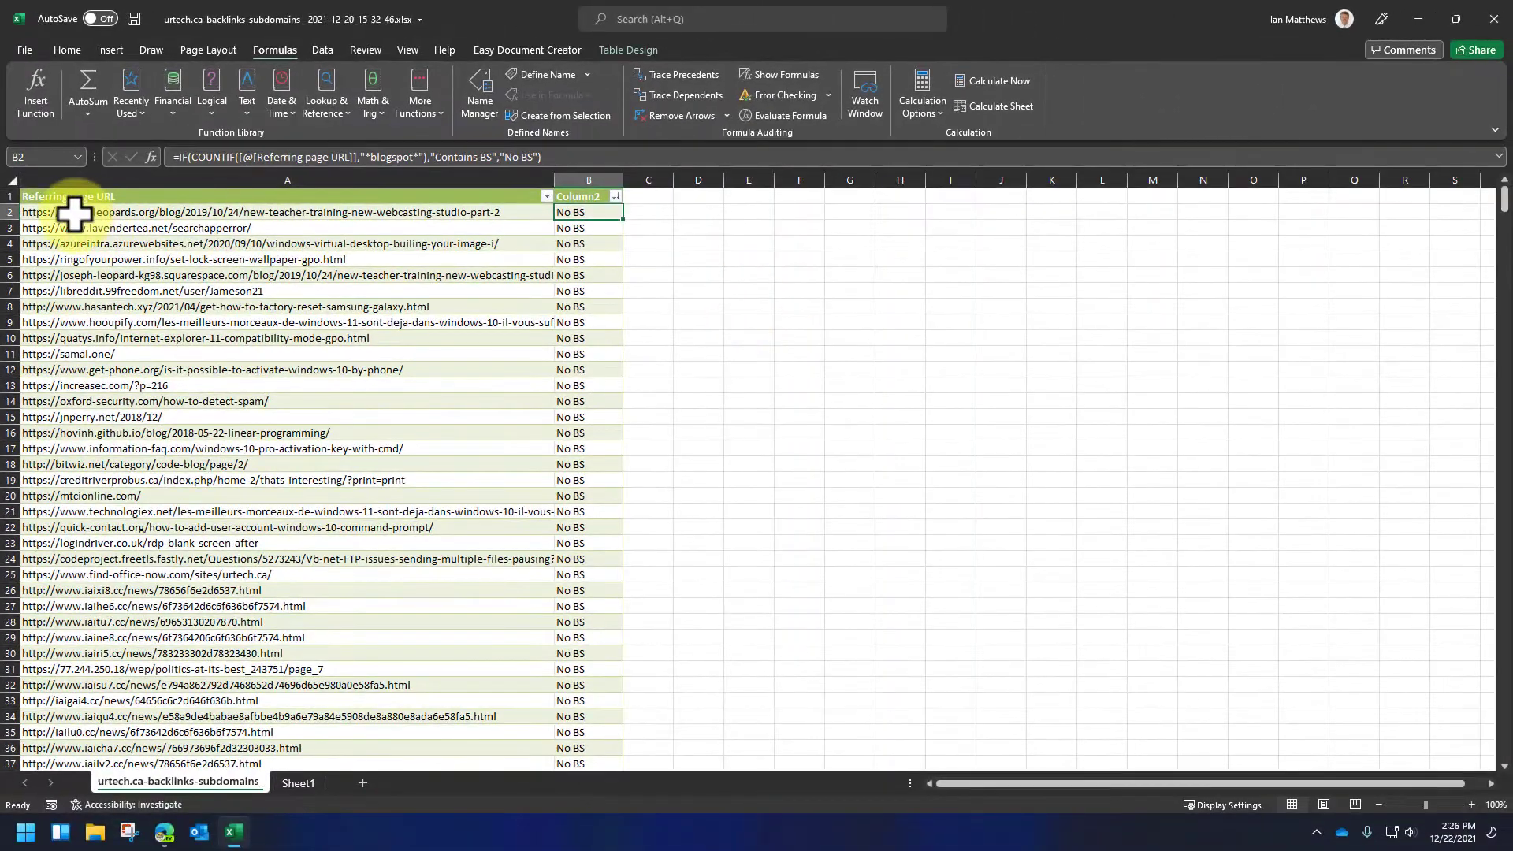
- Copy the "No BS" URLs in A2:A84 and paste them into Sheet1 starting at cell M5
left_click_drag(73, 213, 162, 493)
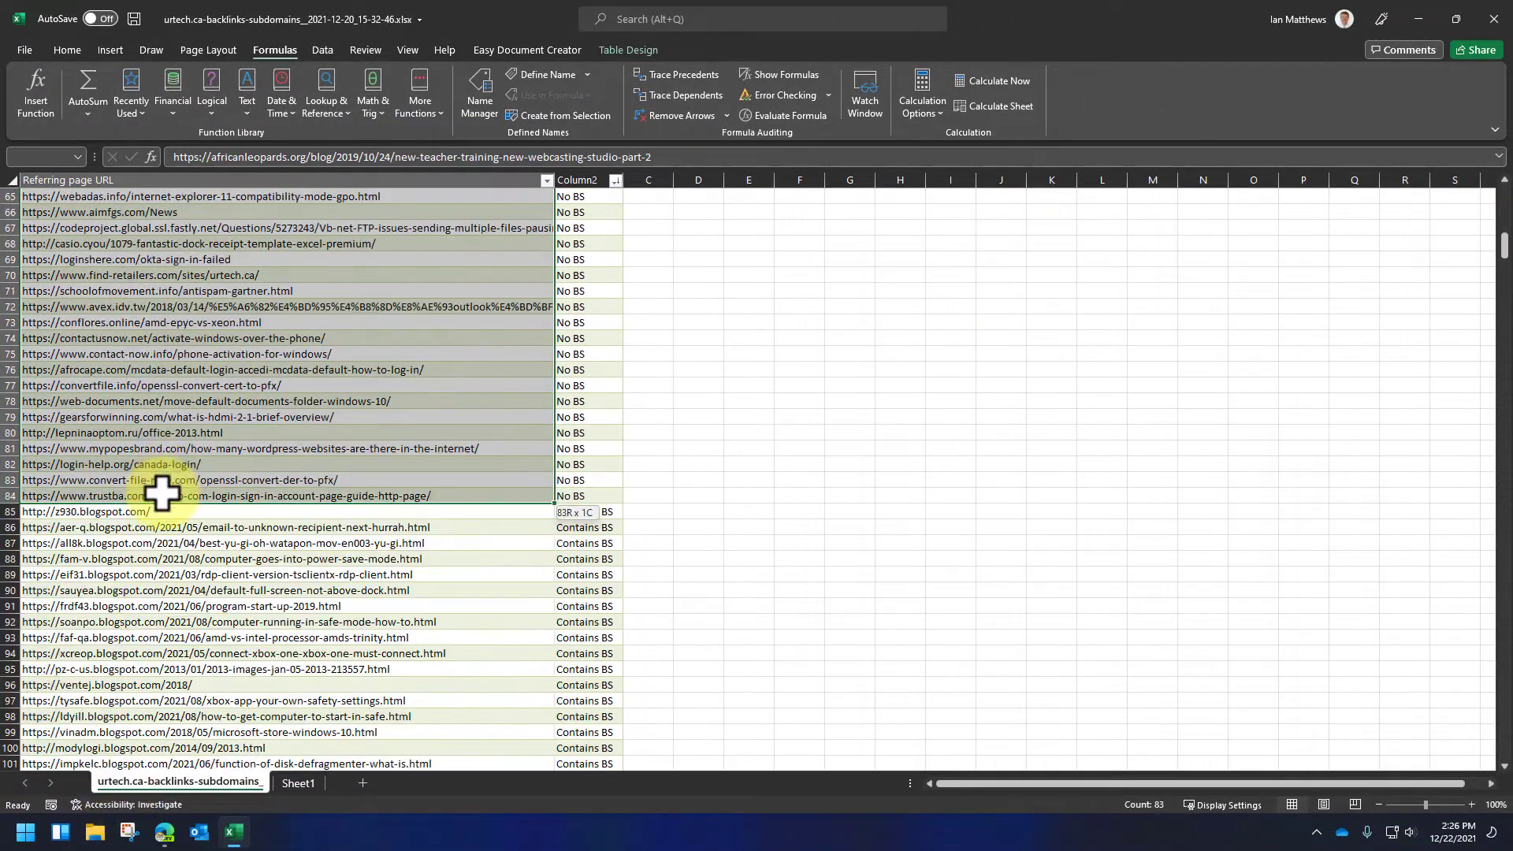
key("ctrl+c")
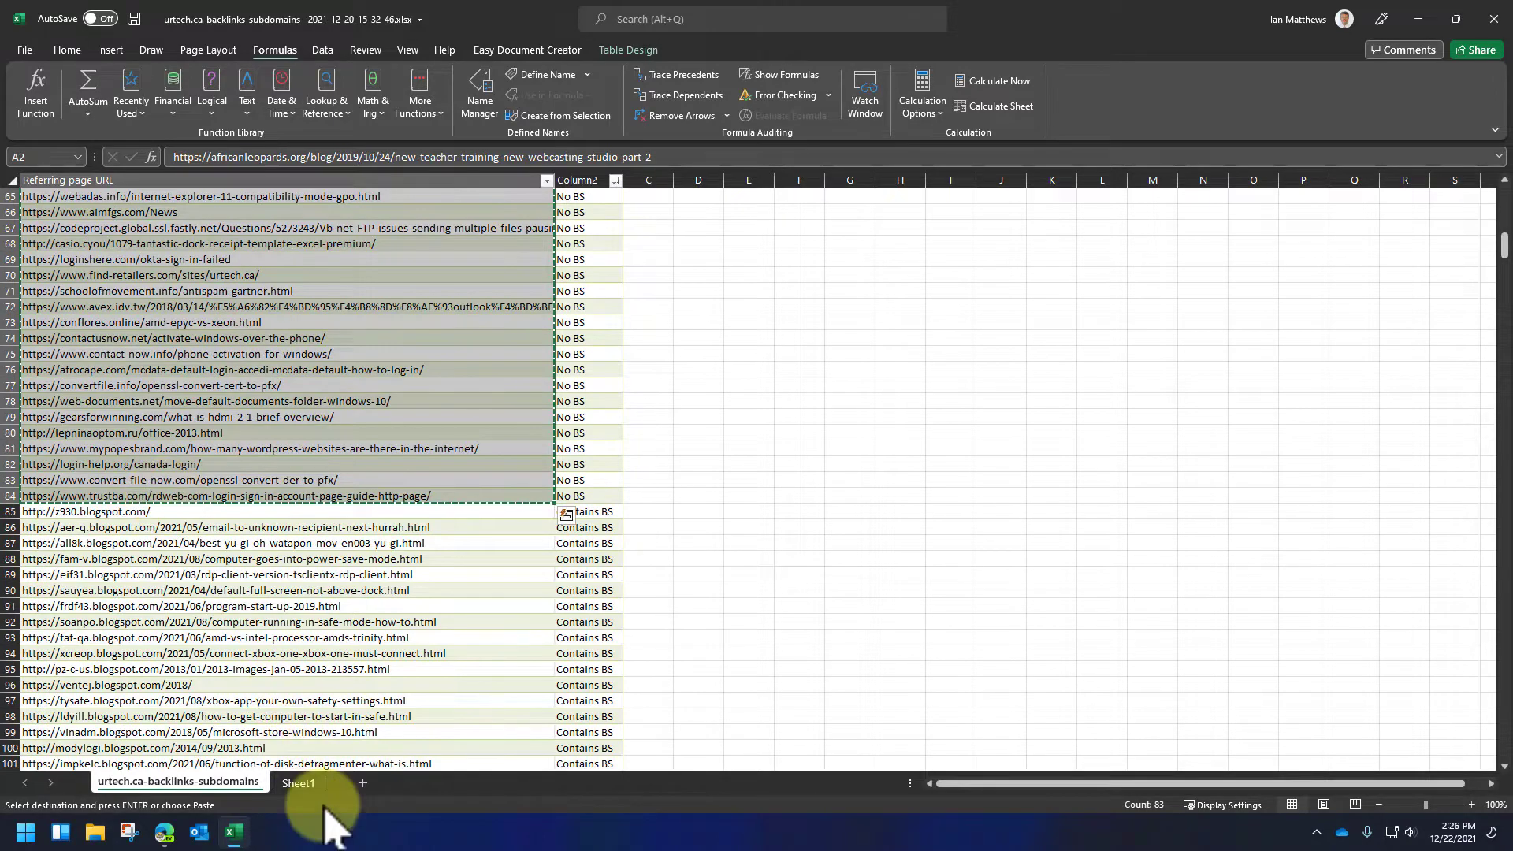
left_click(298, 783)
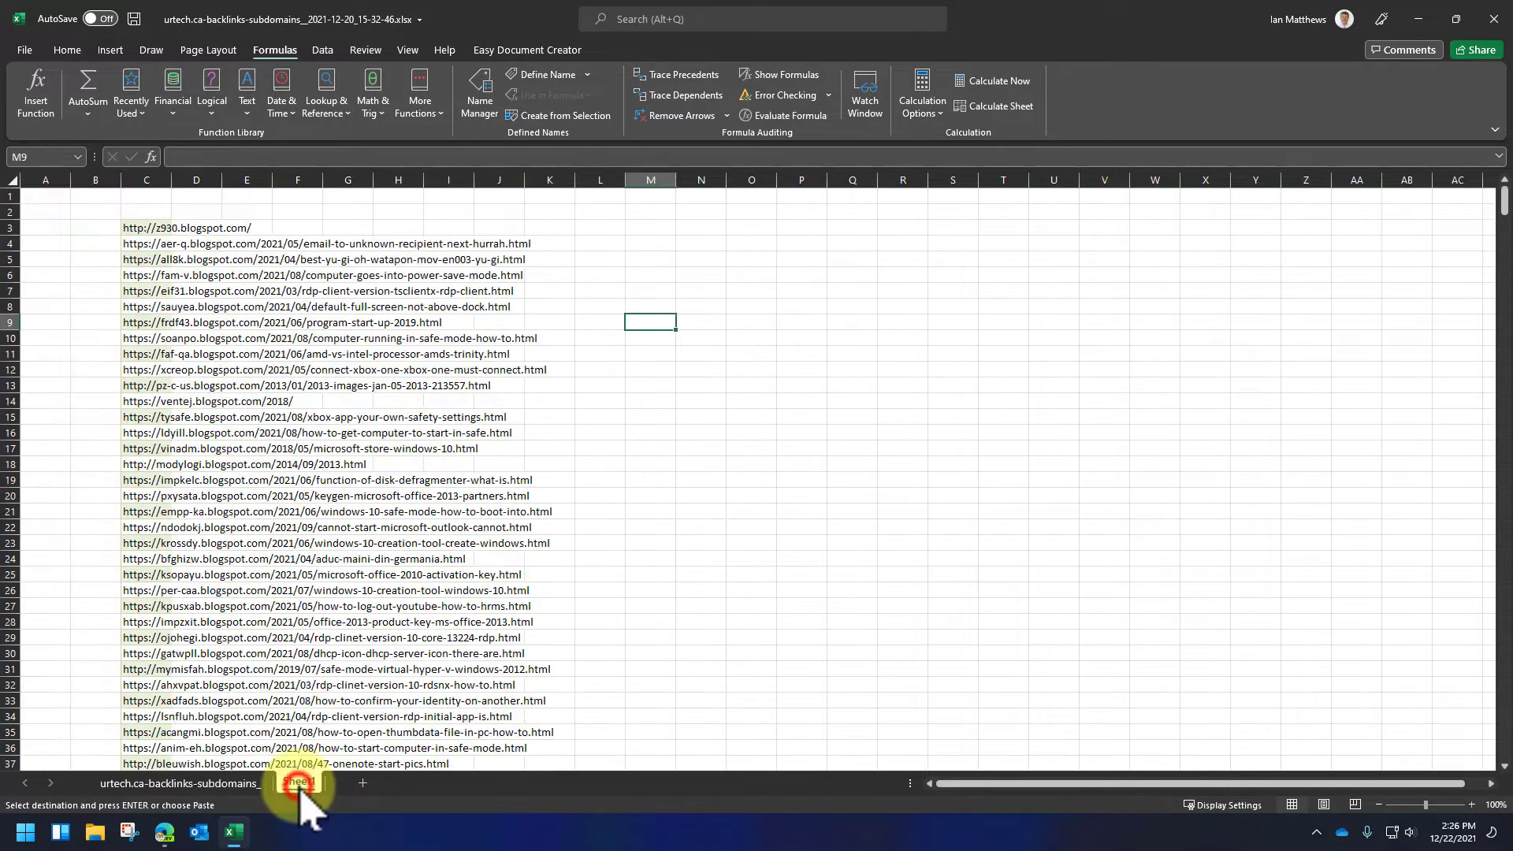
left_click(654, 256)
key("ctrl+v")
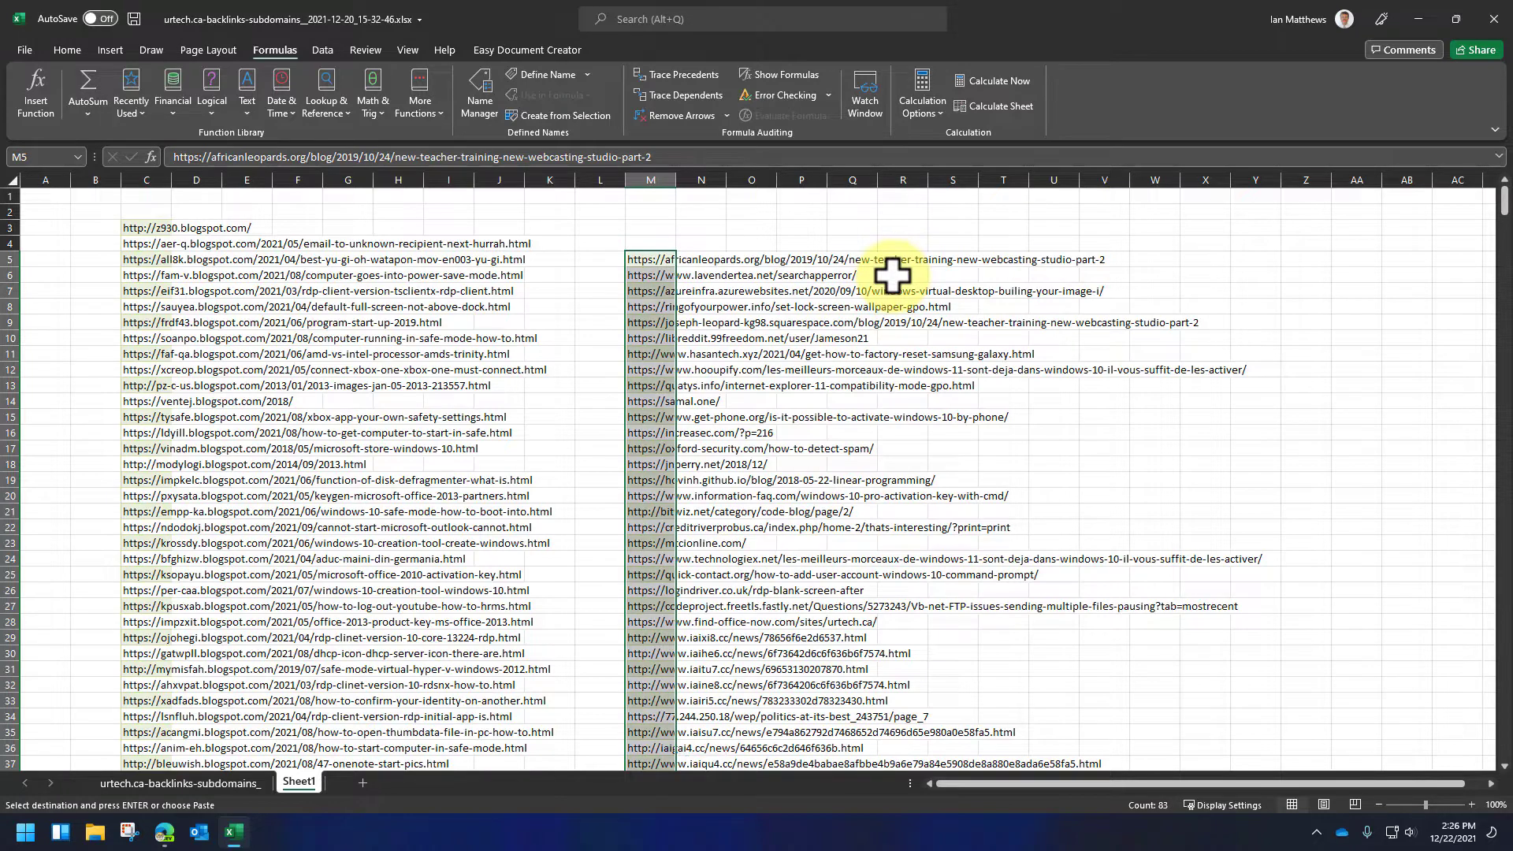
key("Delete")
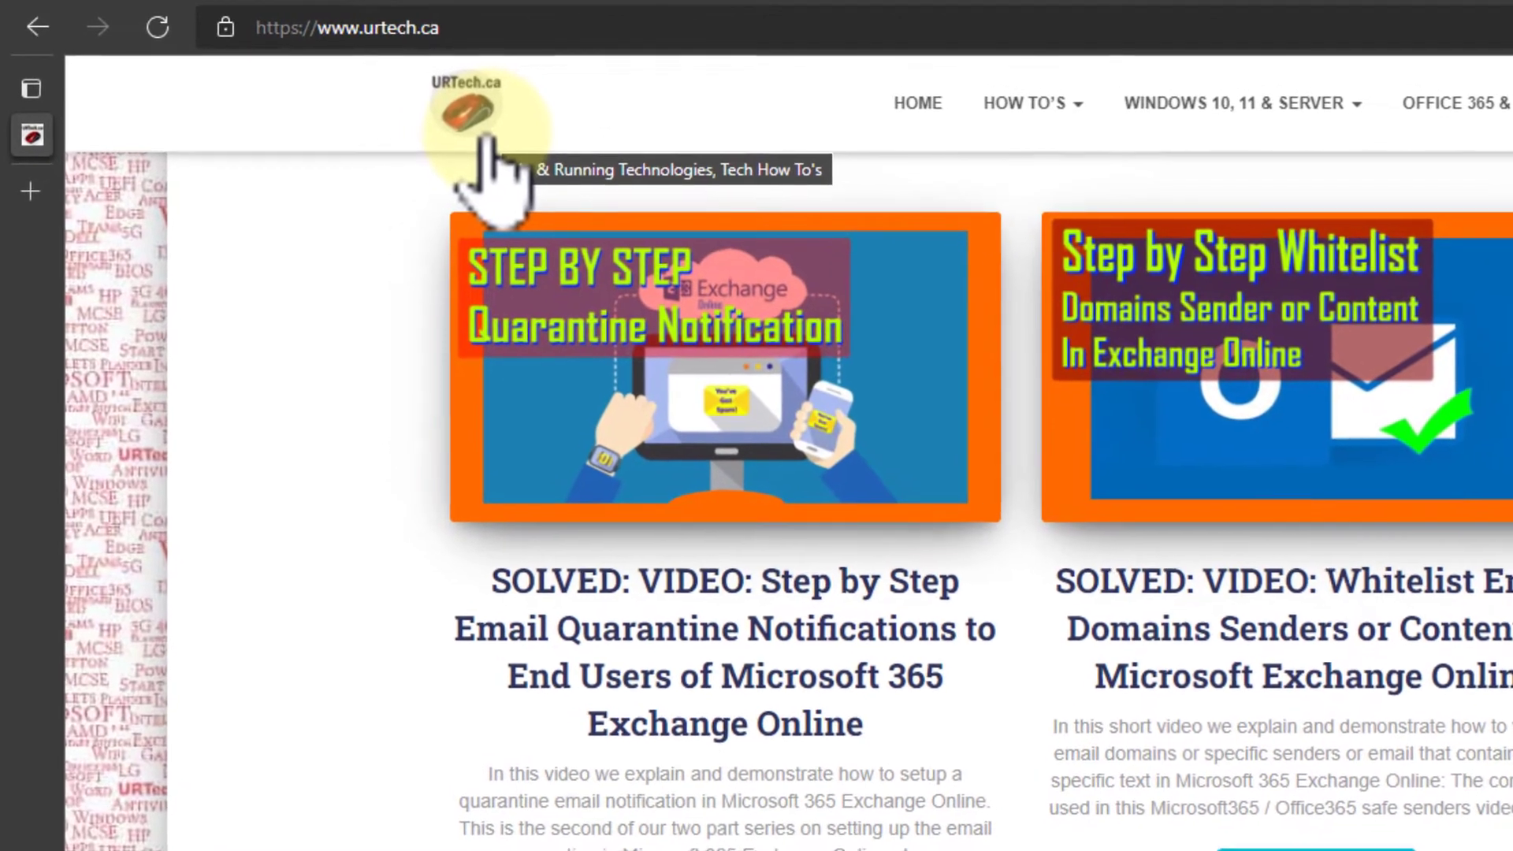
mouse_move(1265, 105)
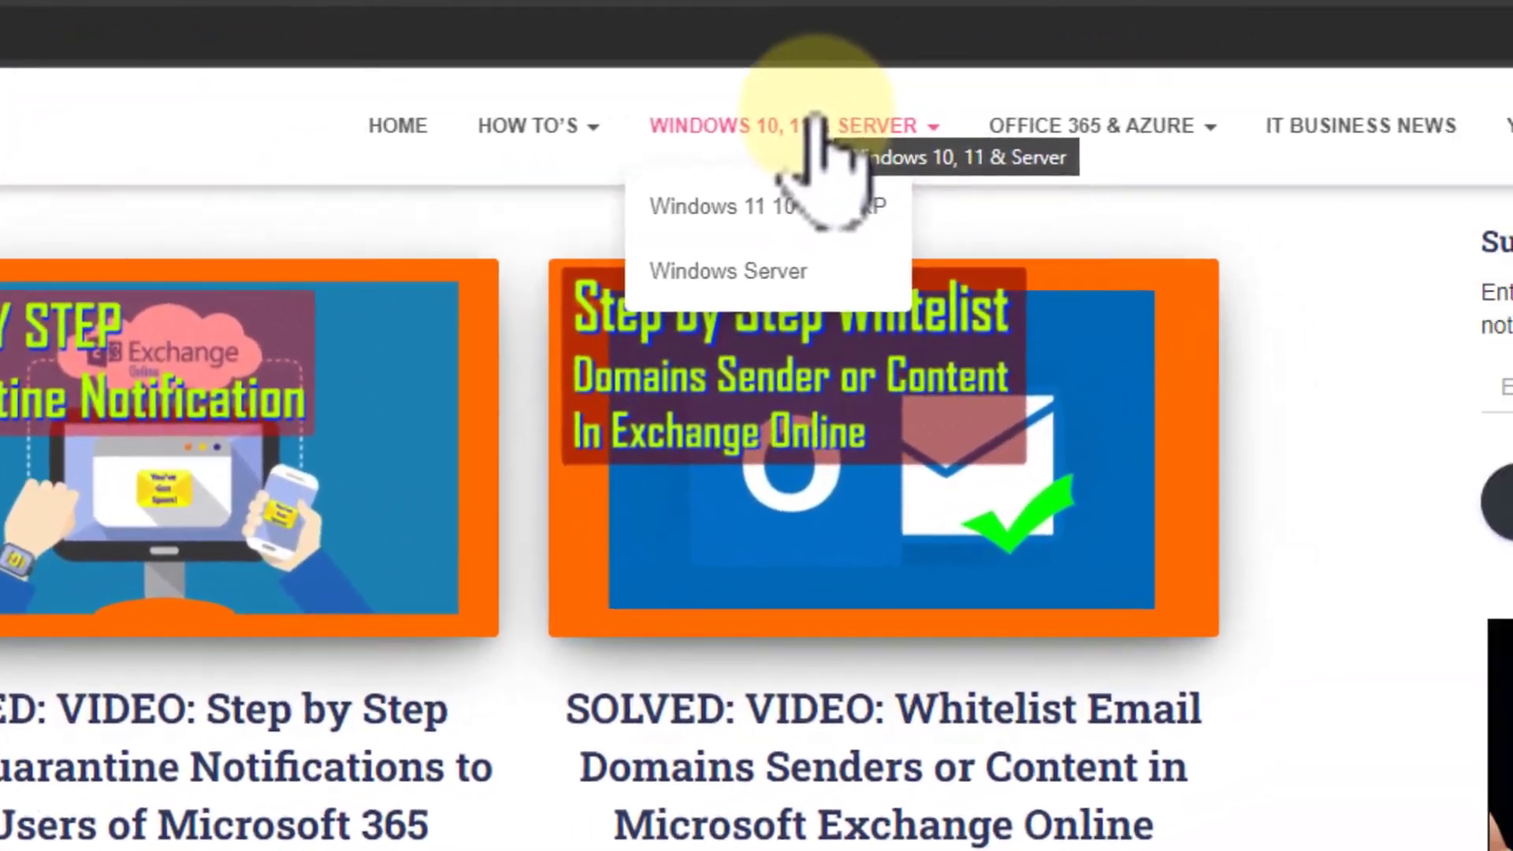
mouse_move(1048, 126)
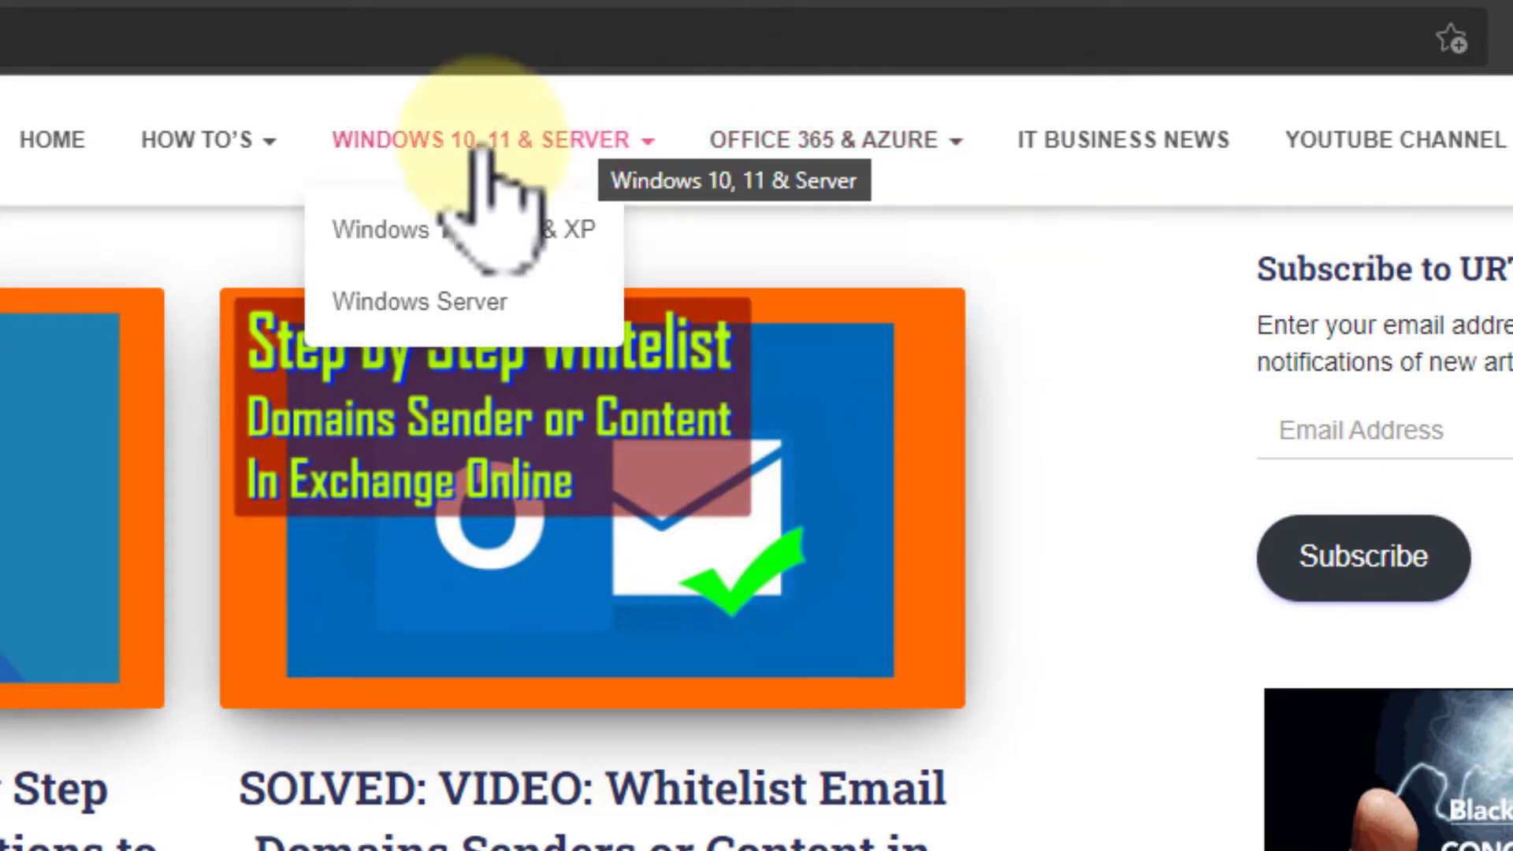
mouse_move(208, 142)
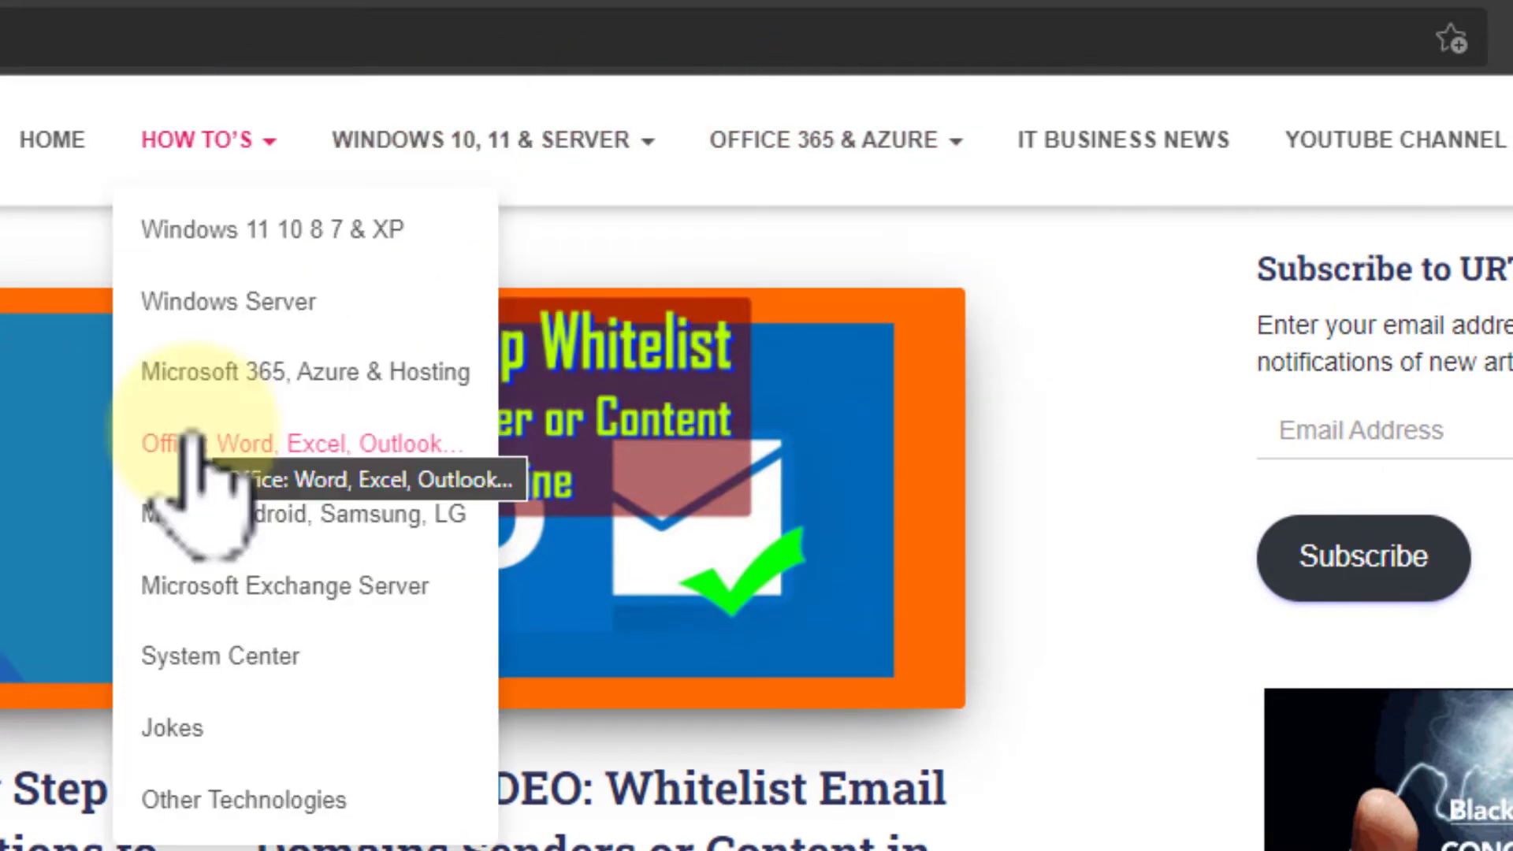
left_click(204, 585)
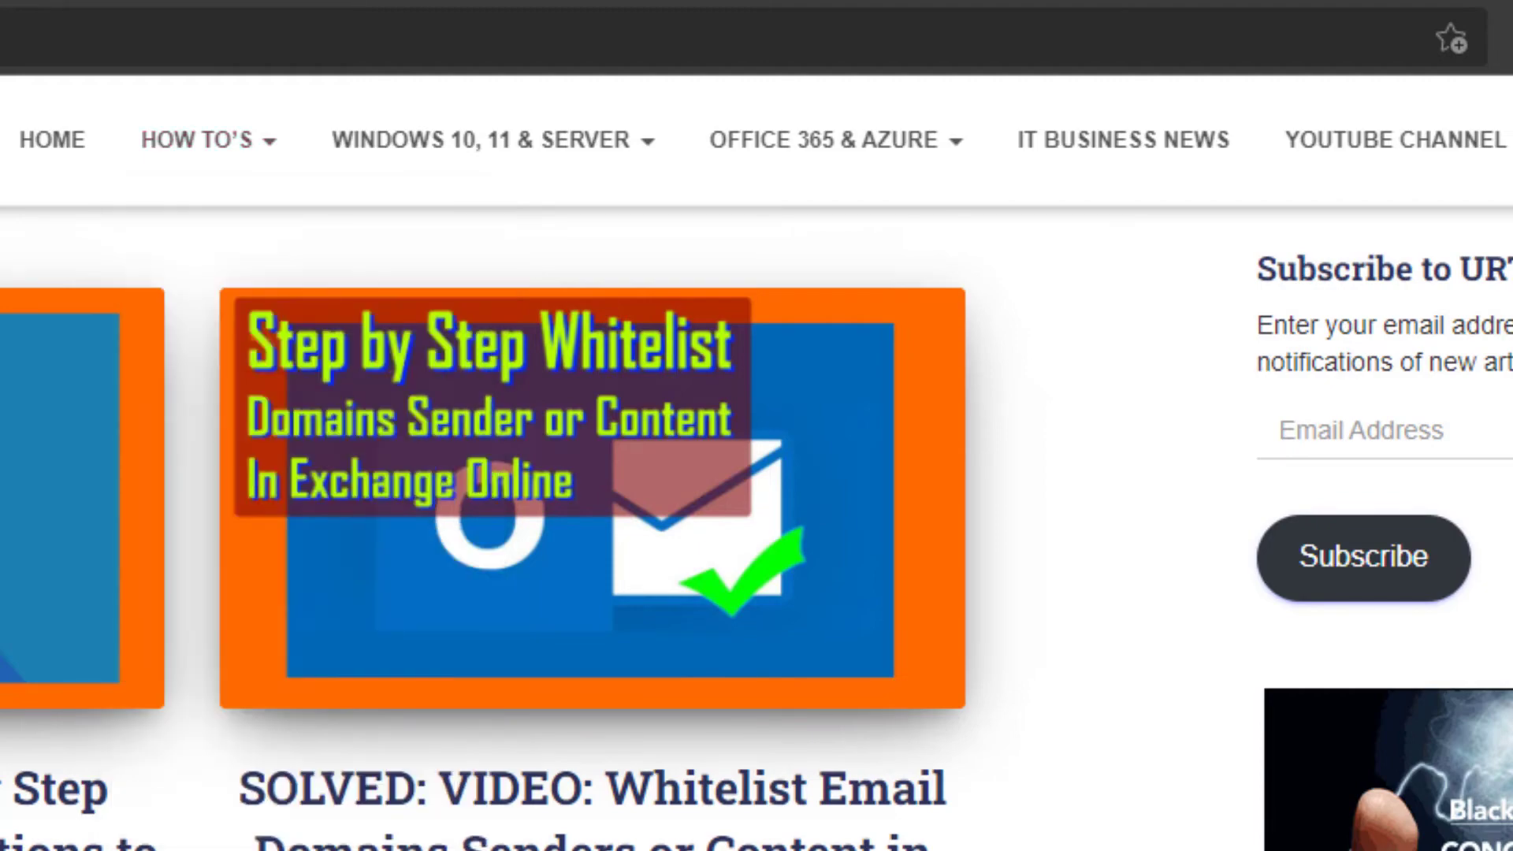